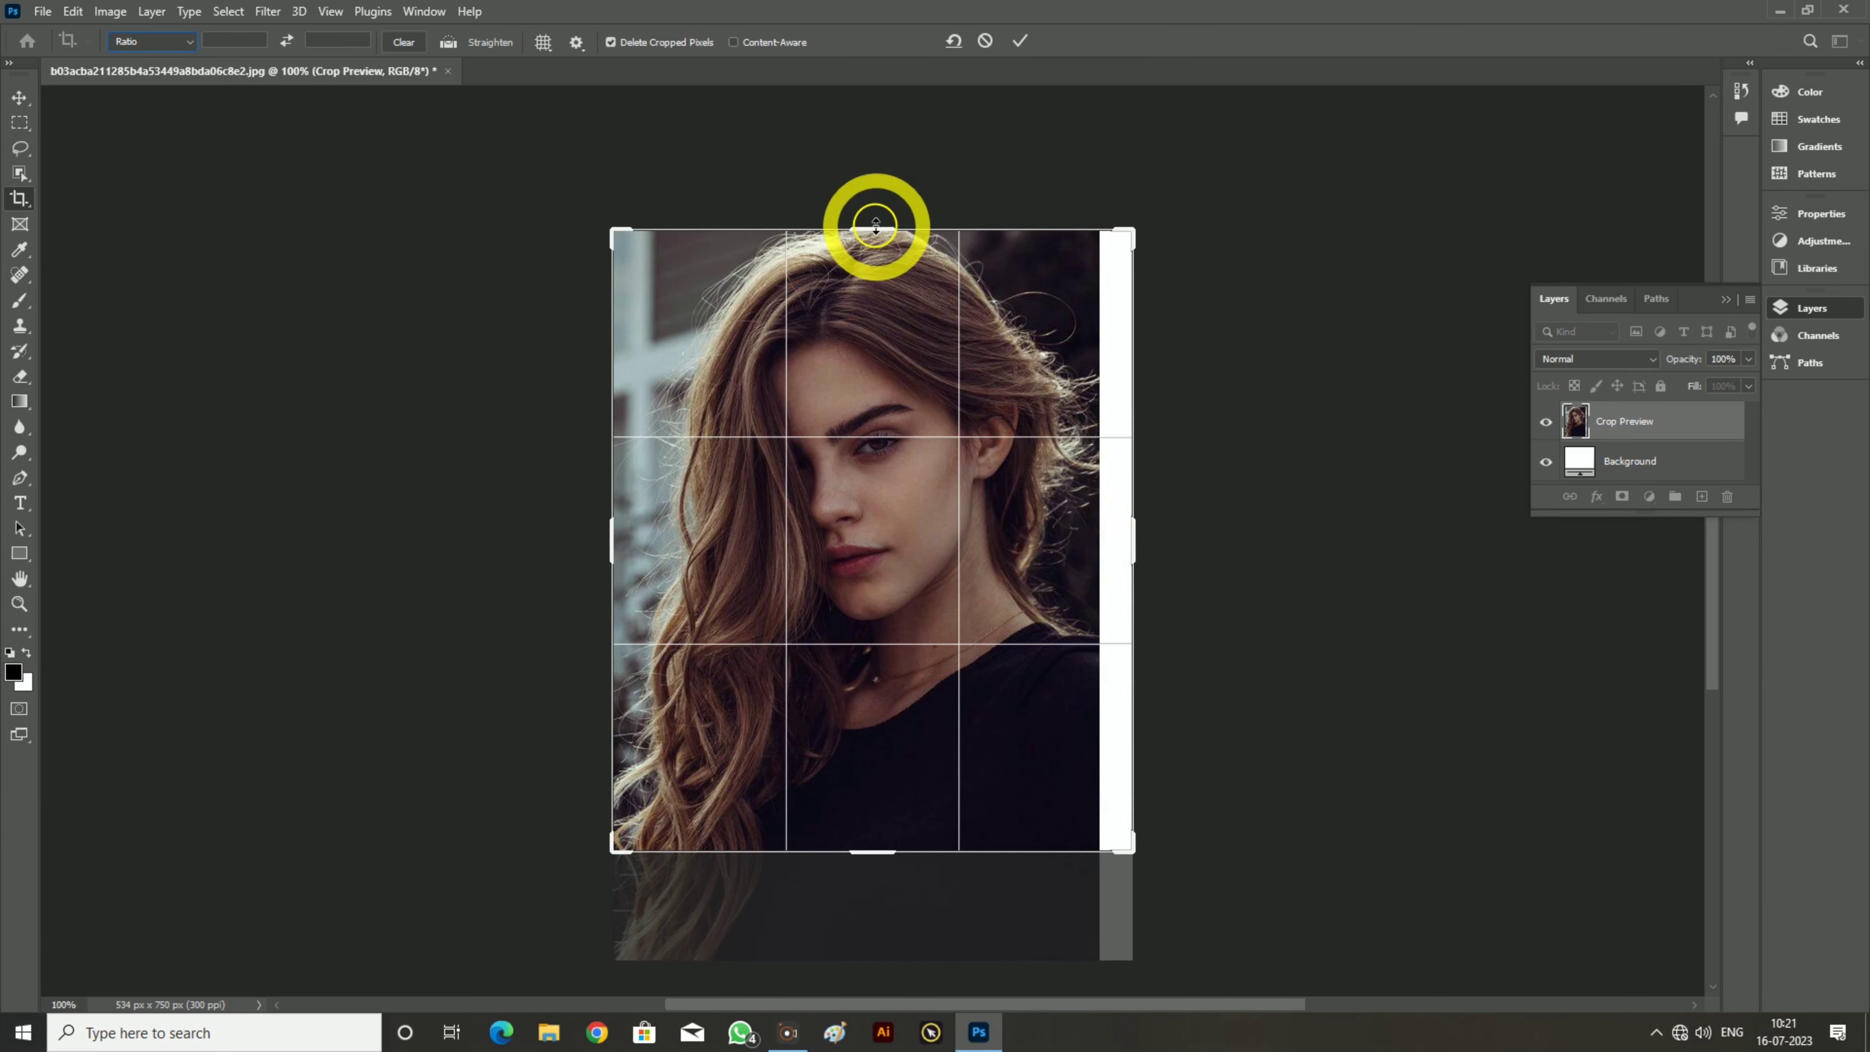
# Extend the canvas with the Crop tool above the portrait and slightly beyond both of its sides, then apply the crop
pyautogui.moveTo(876, 225); pyautogui.dragTo(876, 167)
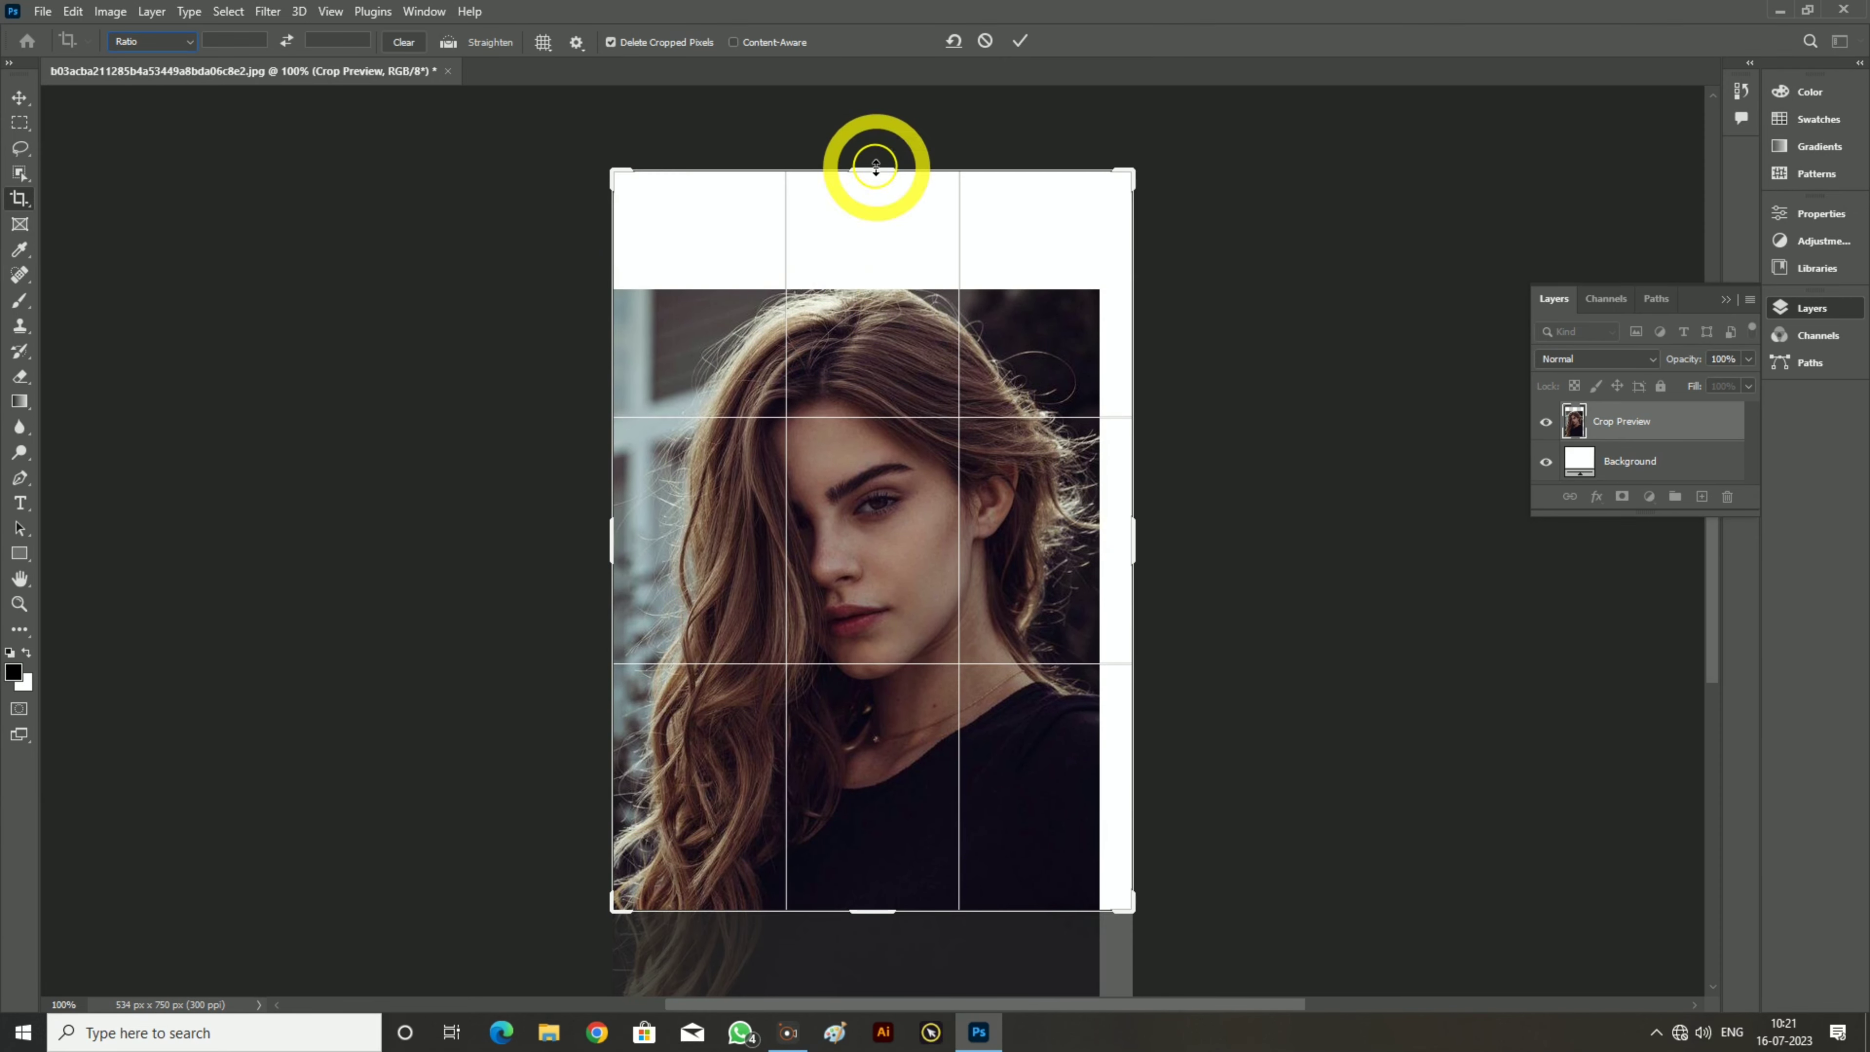
pyautogui.click(622, 540)
pyautogui.moveTo(613, 540); pyautogui.dragTo(596, 540)
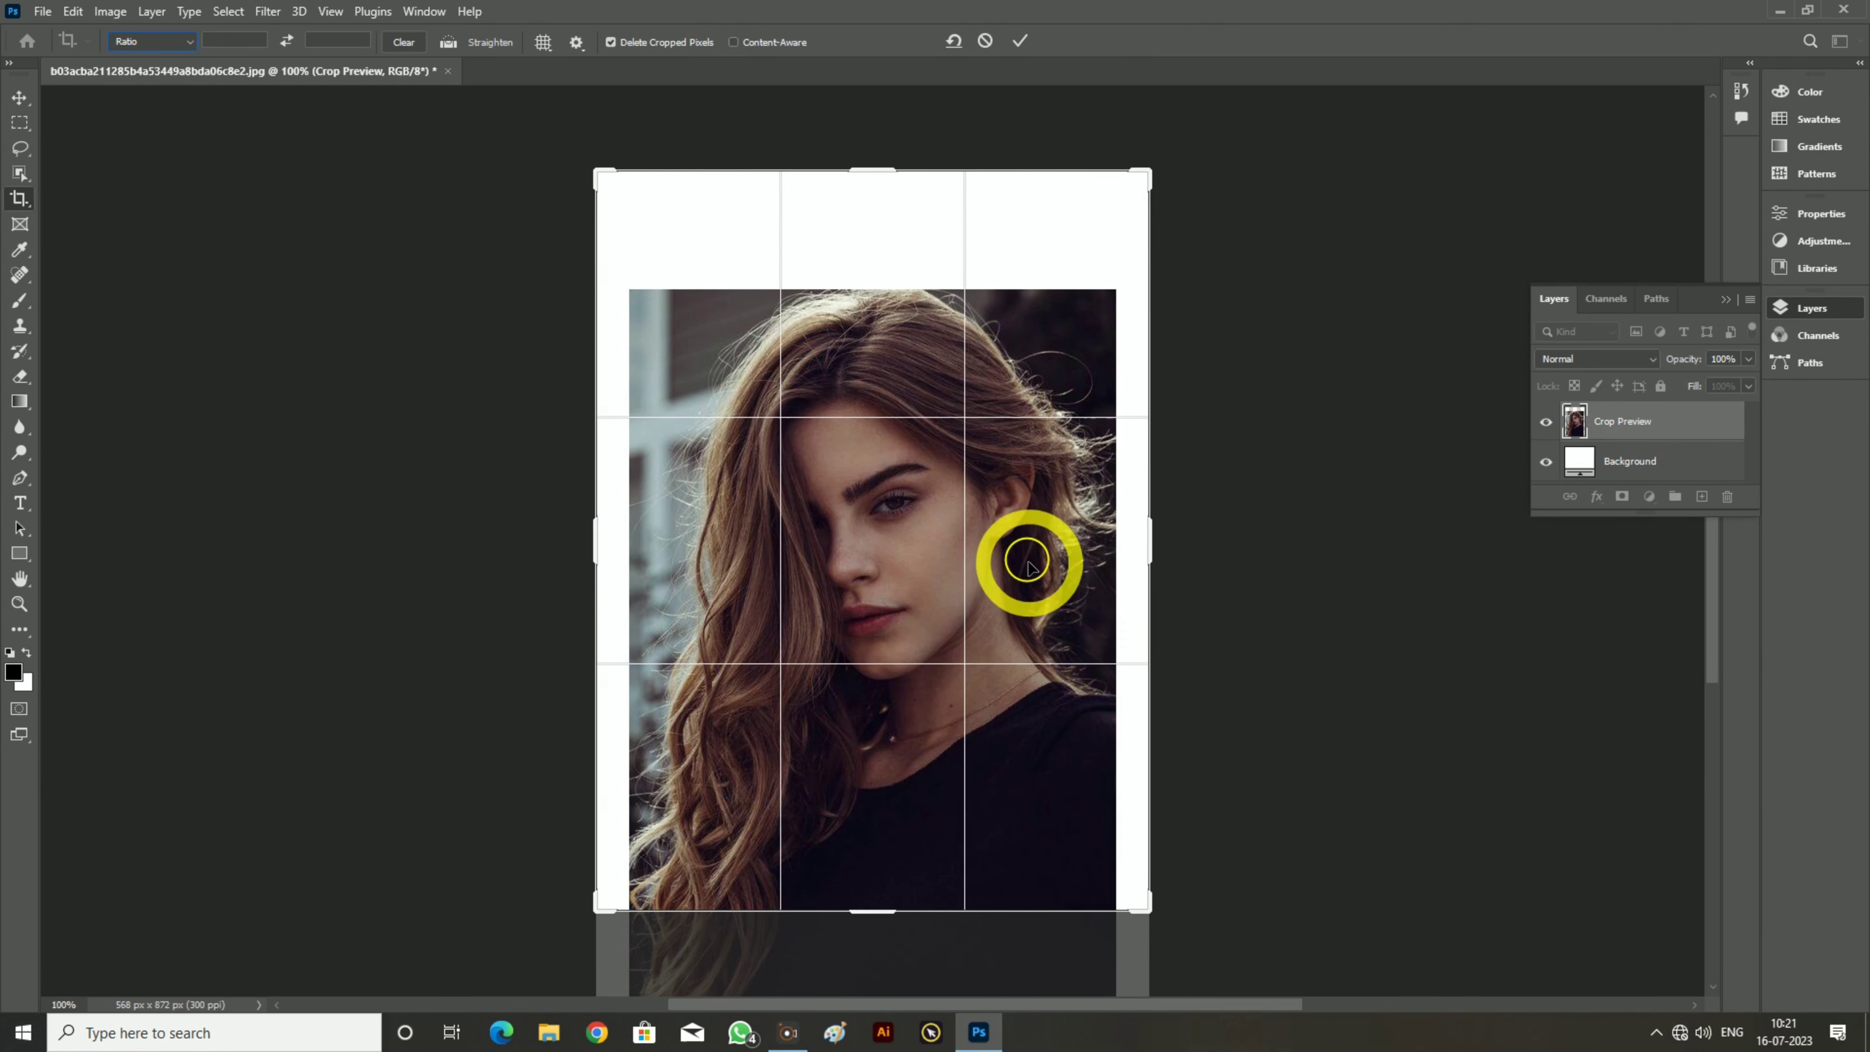
pyautogui.moveTo(1152, 536); pyautogui.dragTo(1158, 537)
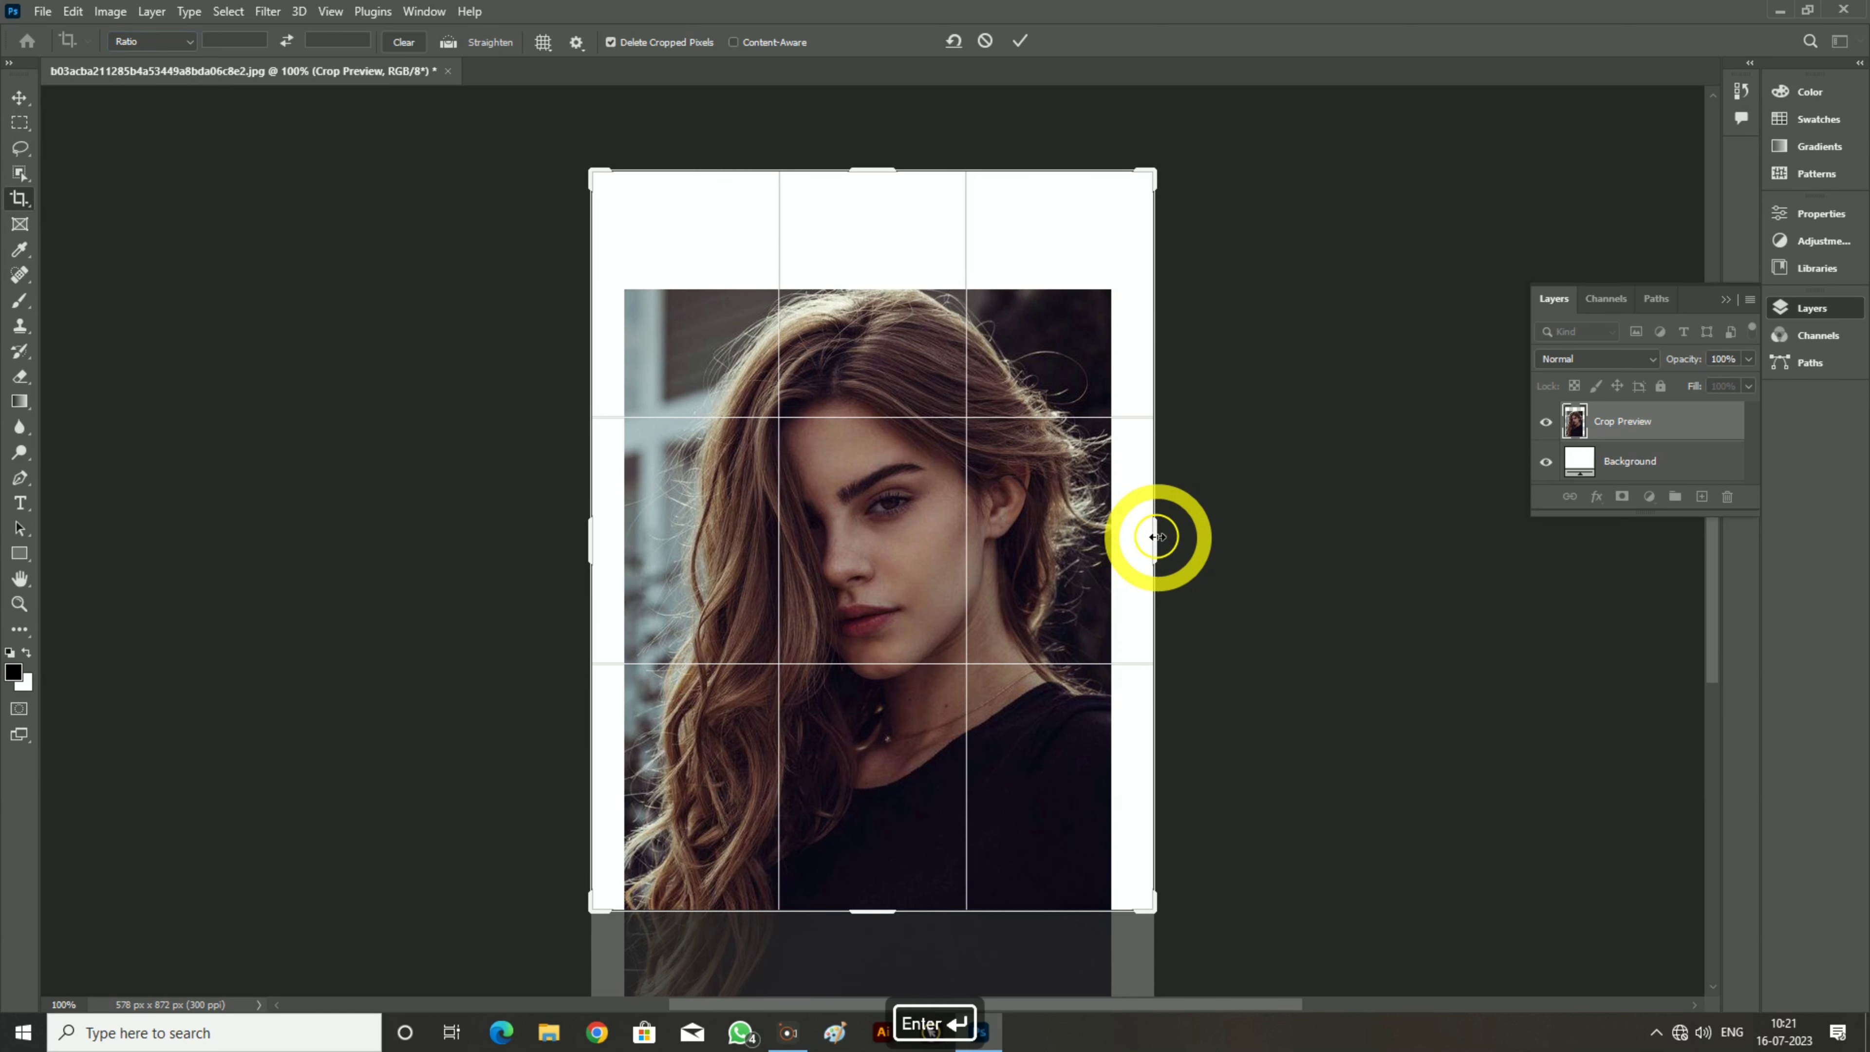
pyautogui.press('Return')
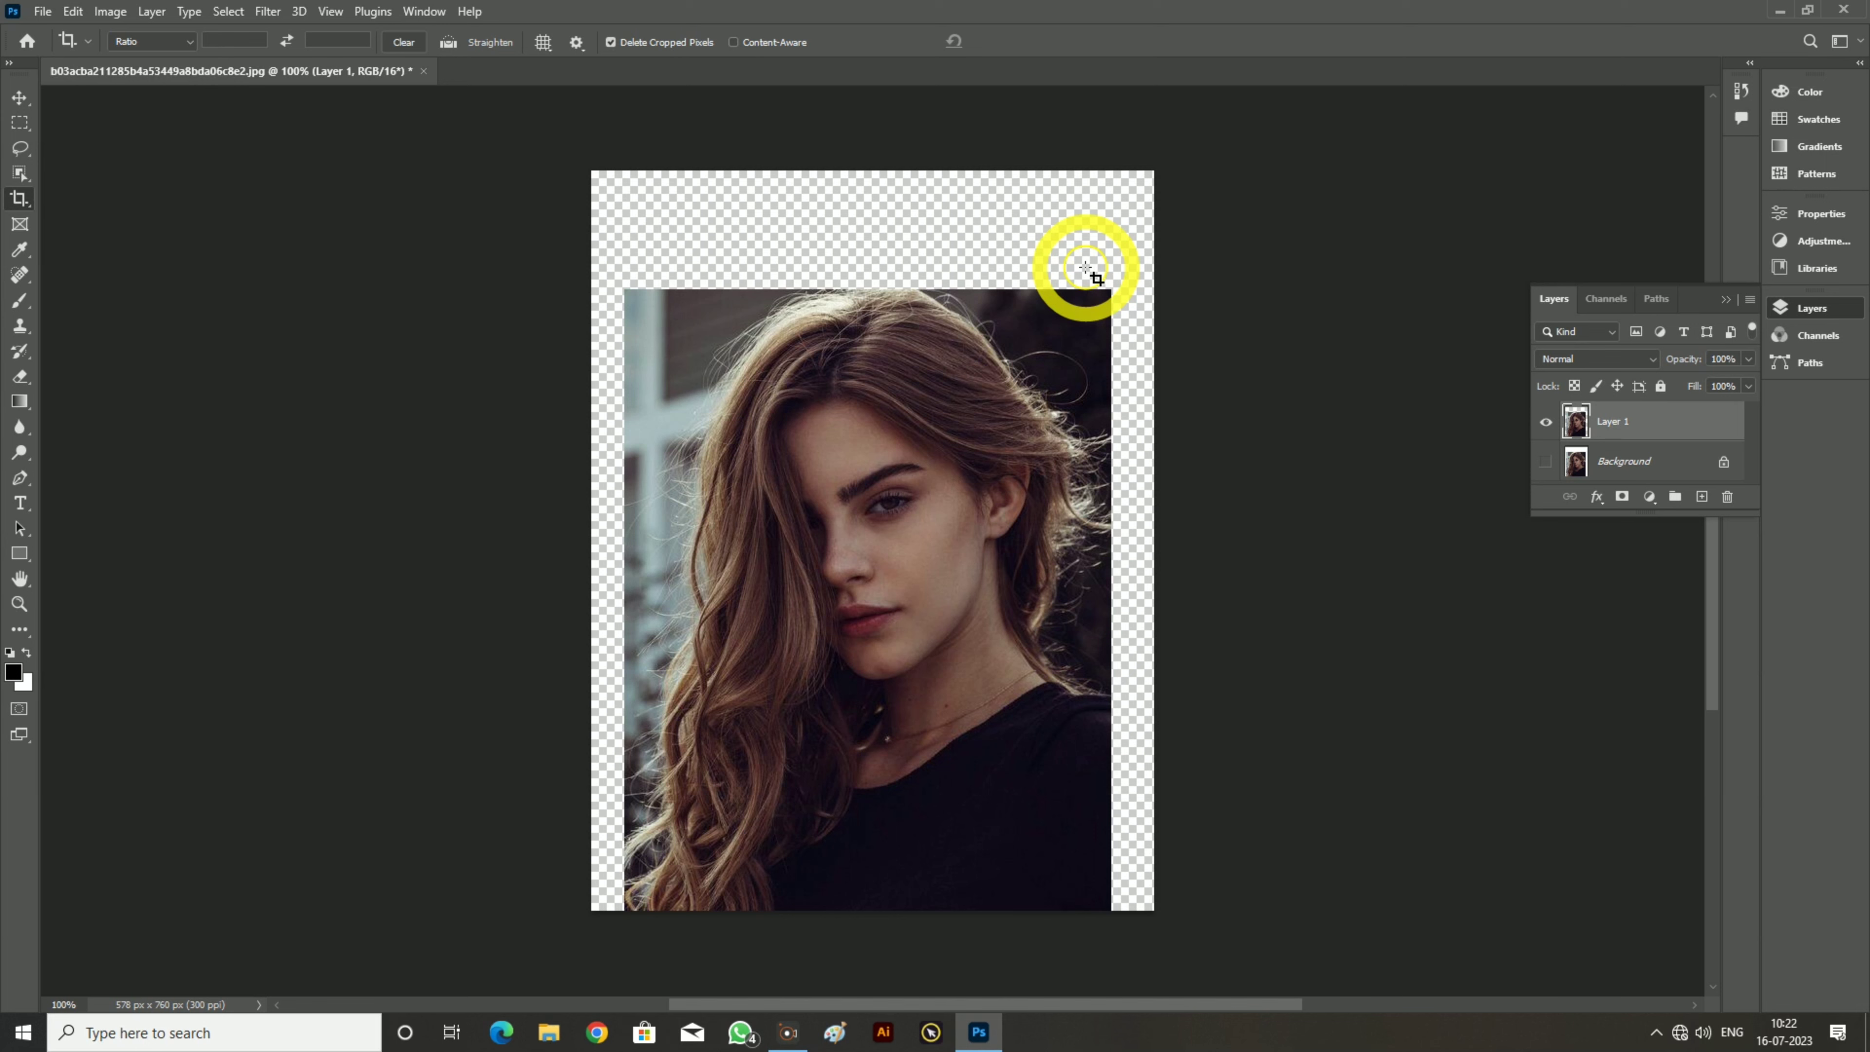
# Add a Black & White adjustment layer with the default preset above the portrait layer
pyautogui.click(19, 103)
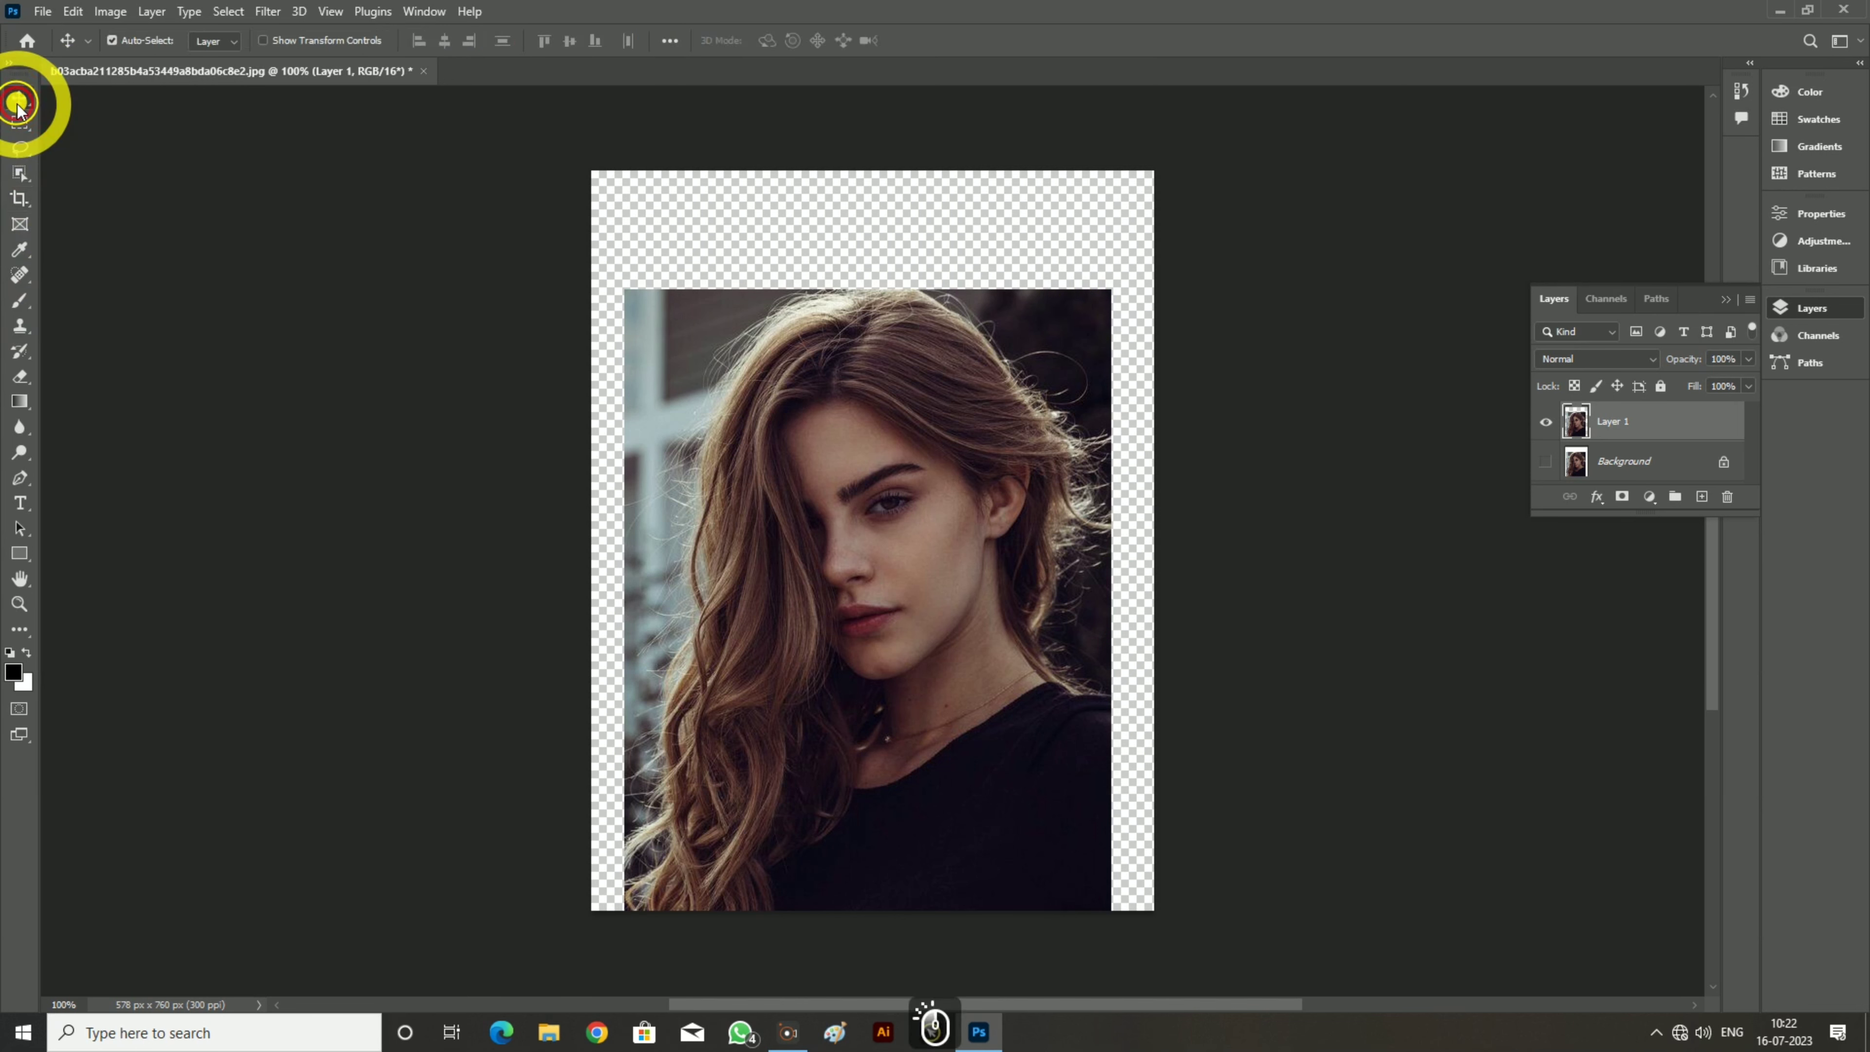
pyautogui.click(1648, 498)
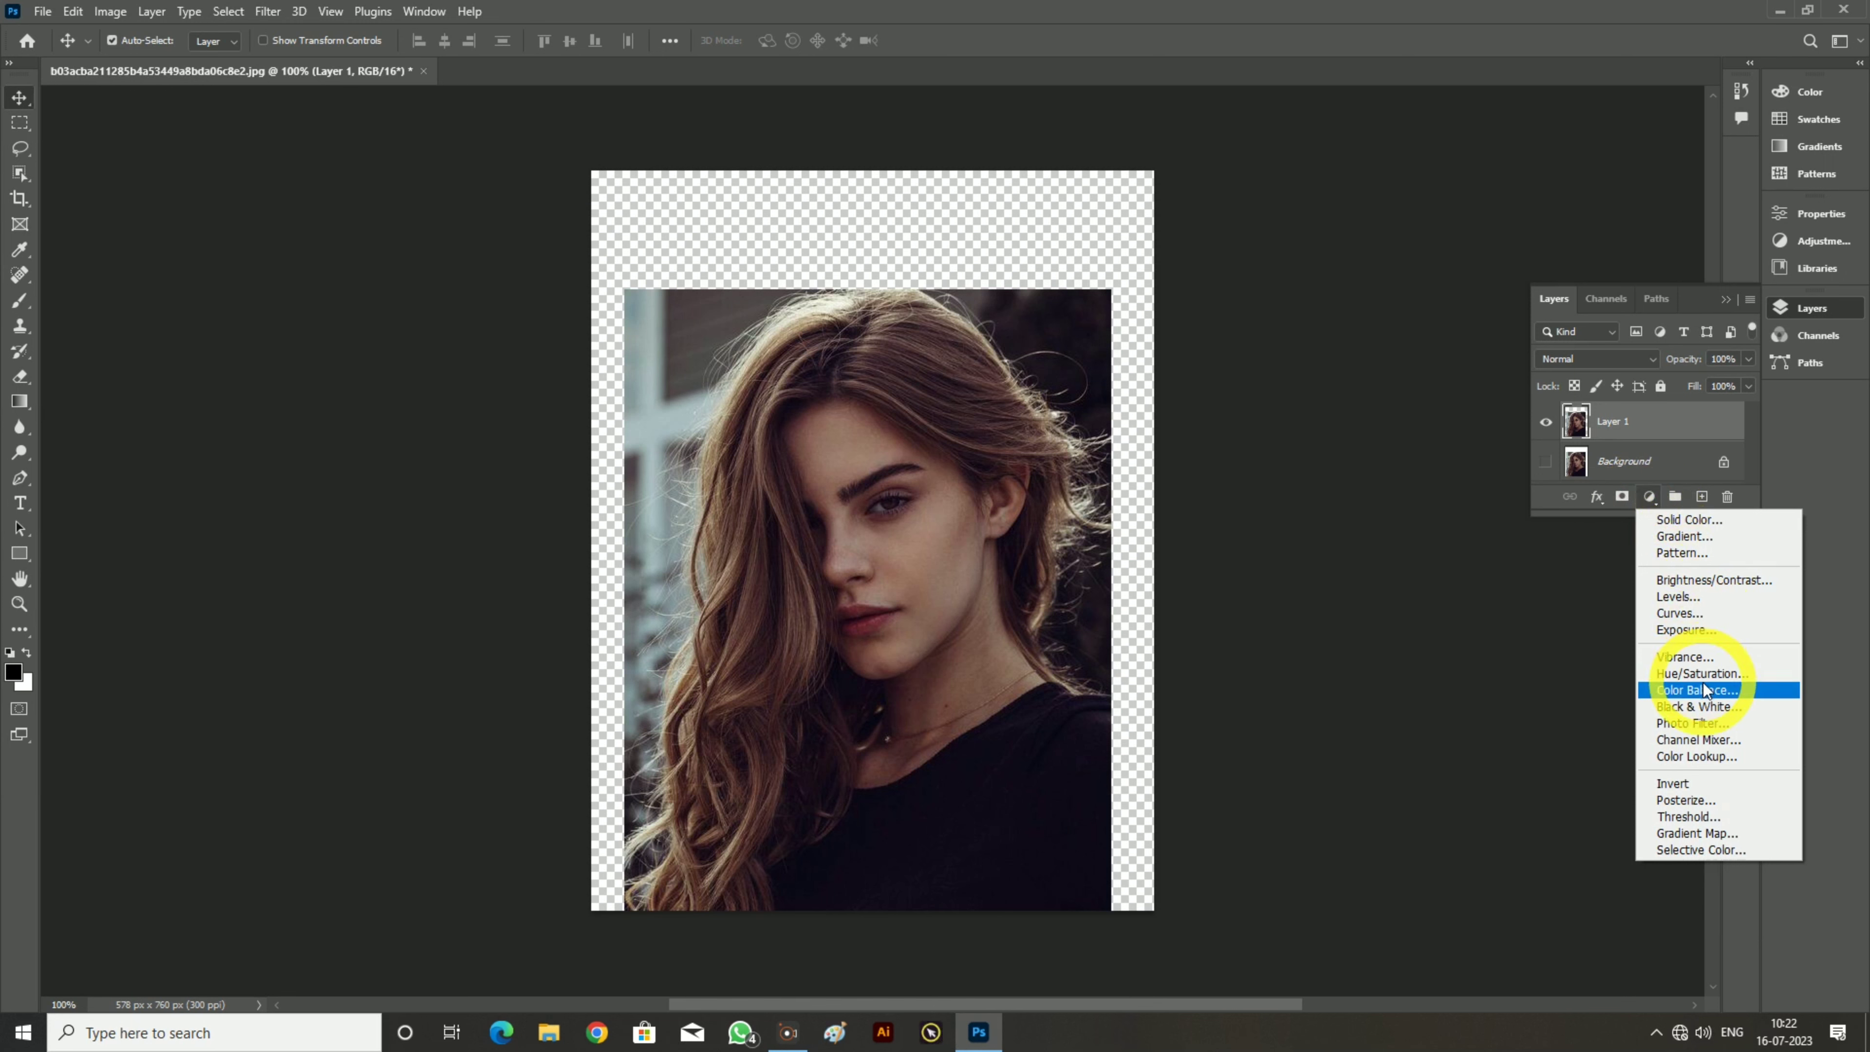
pyautogui.click(1704, 709)
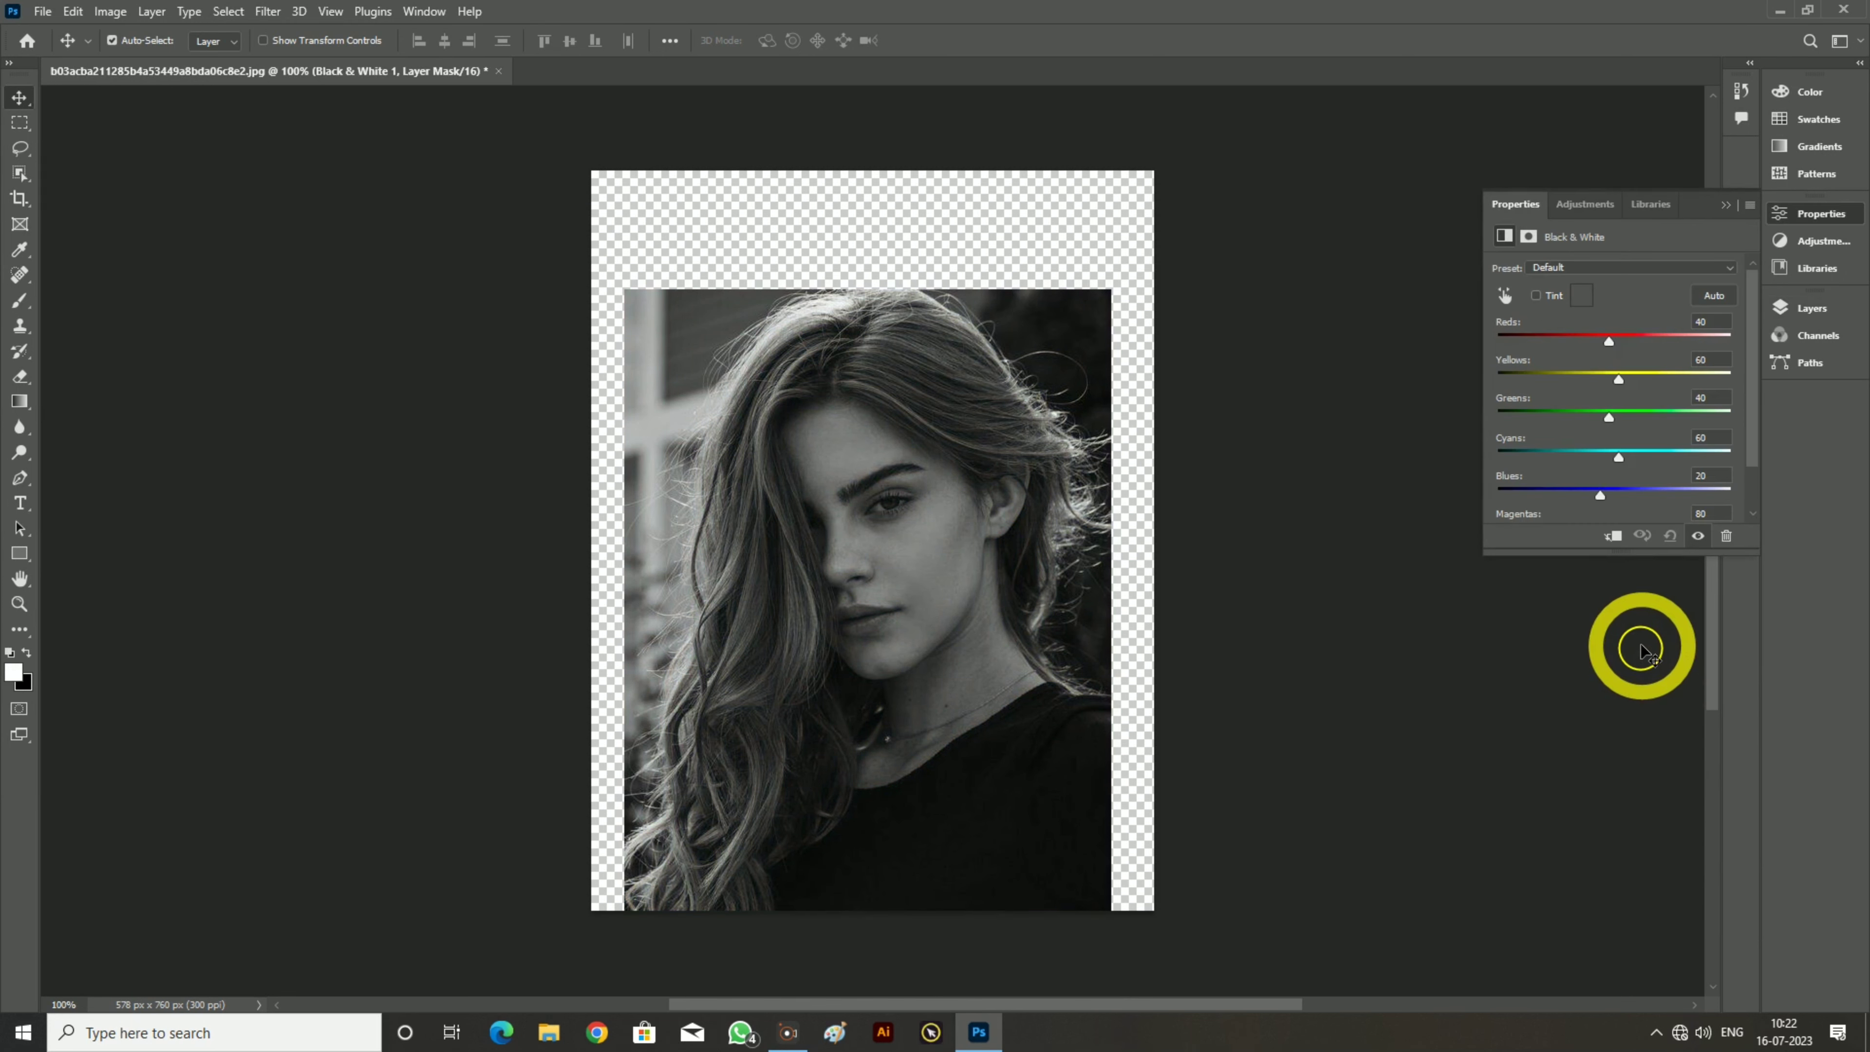
pyautogui.click(1725, 207)
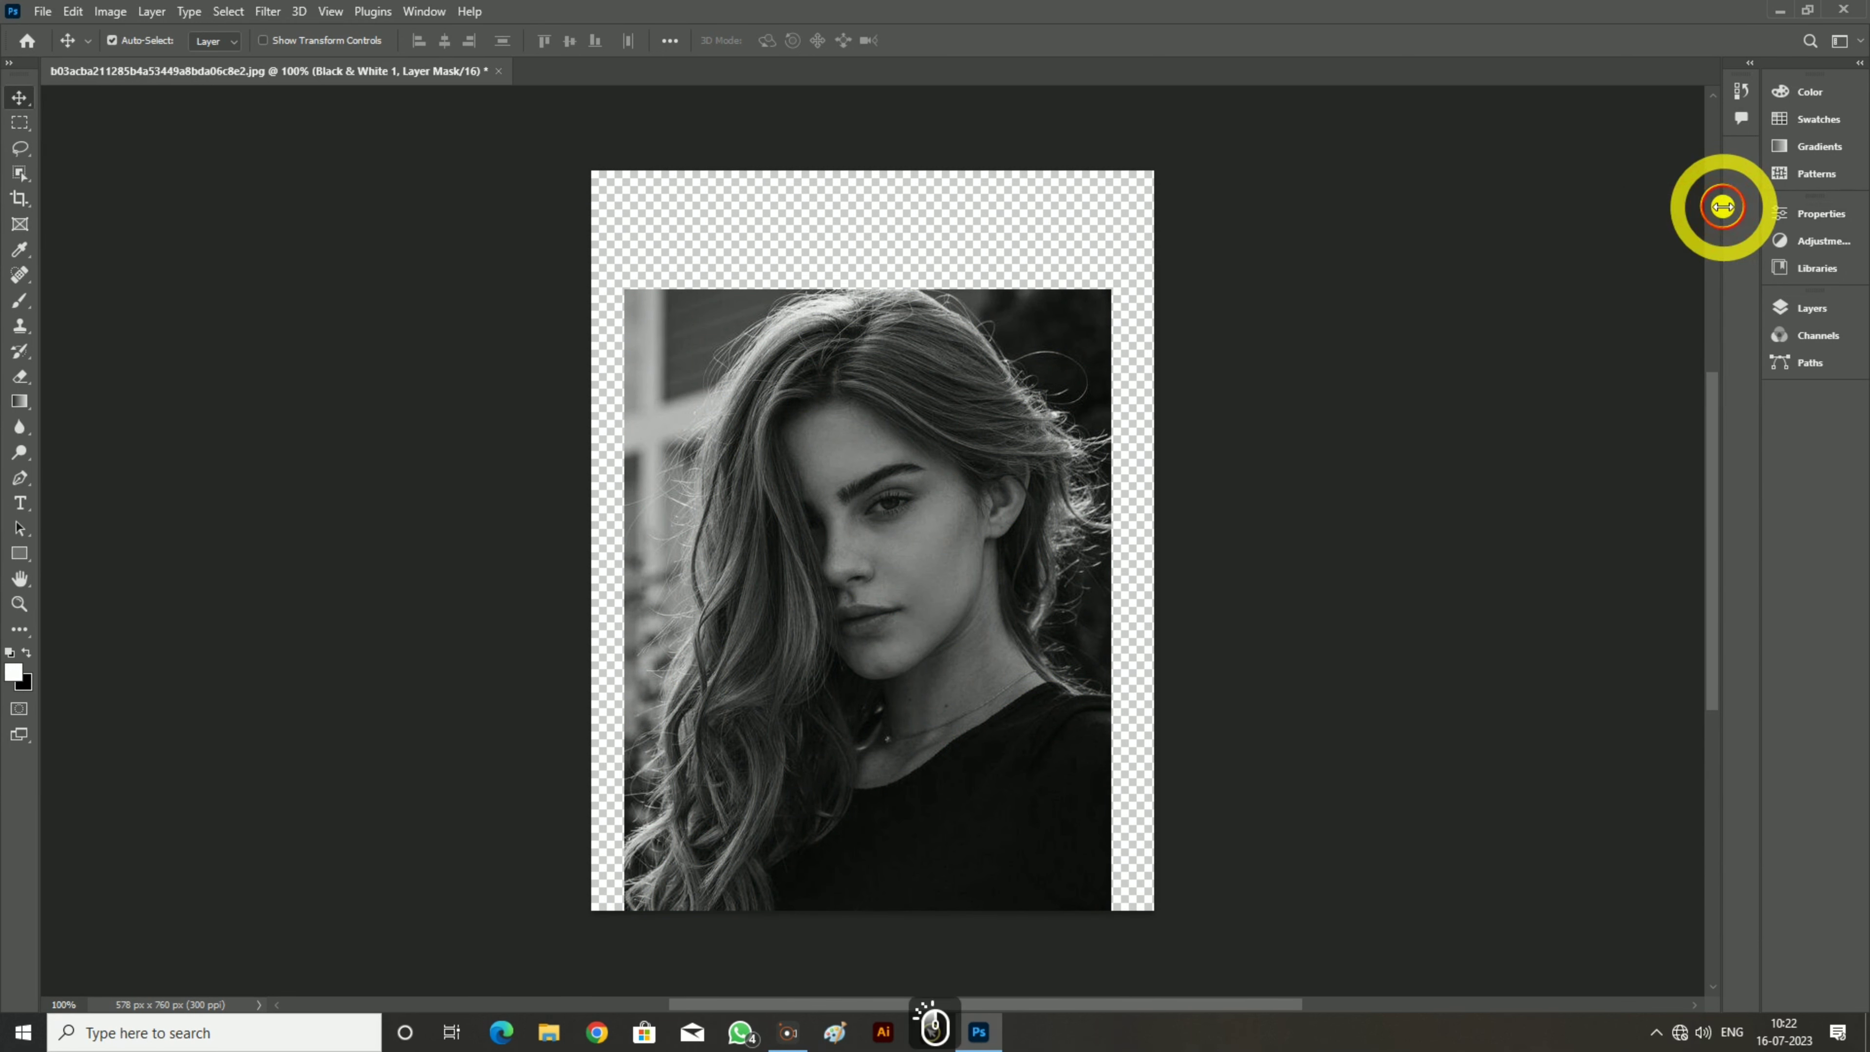
# Add a Curves adjustment layer and shape an S-curve that lowers the shadows and lifts the highlights
pyautogui.click(1797, 308)
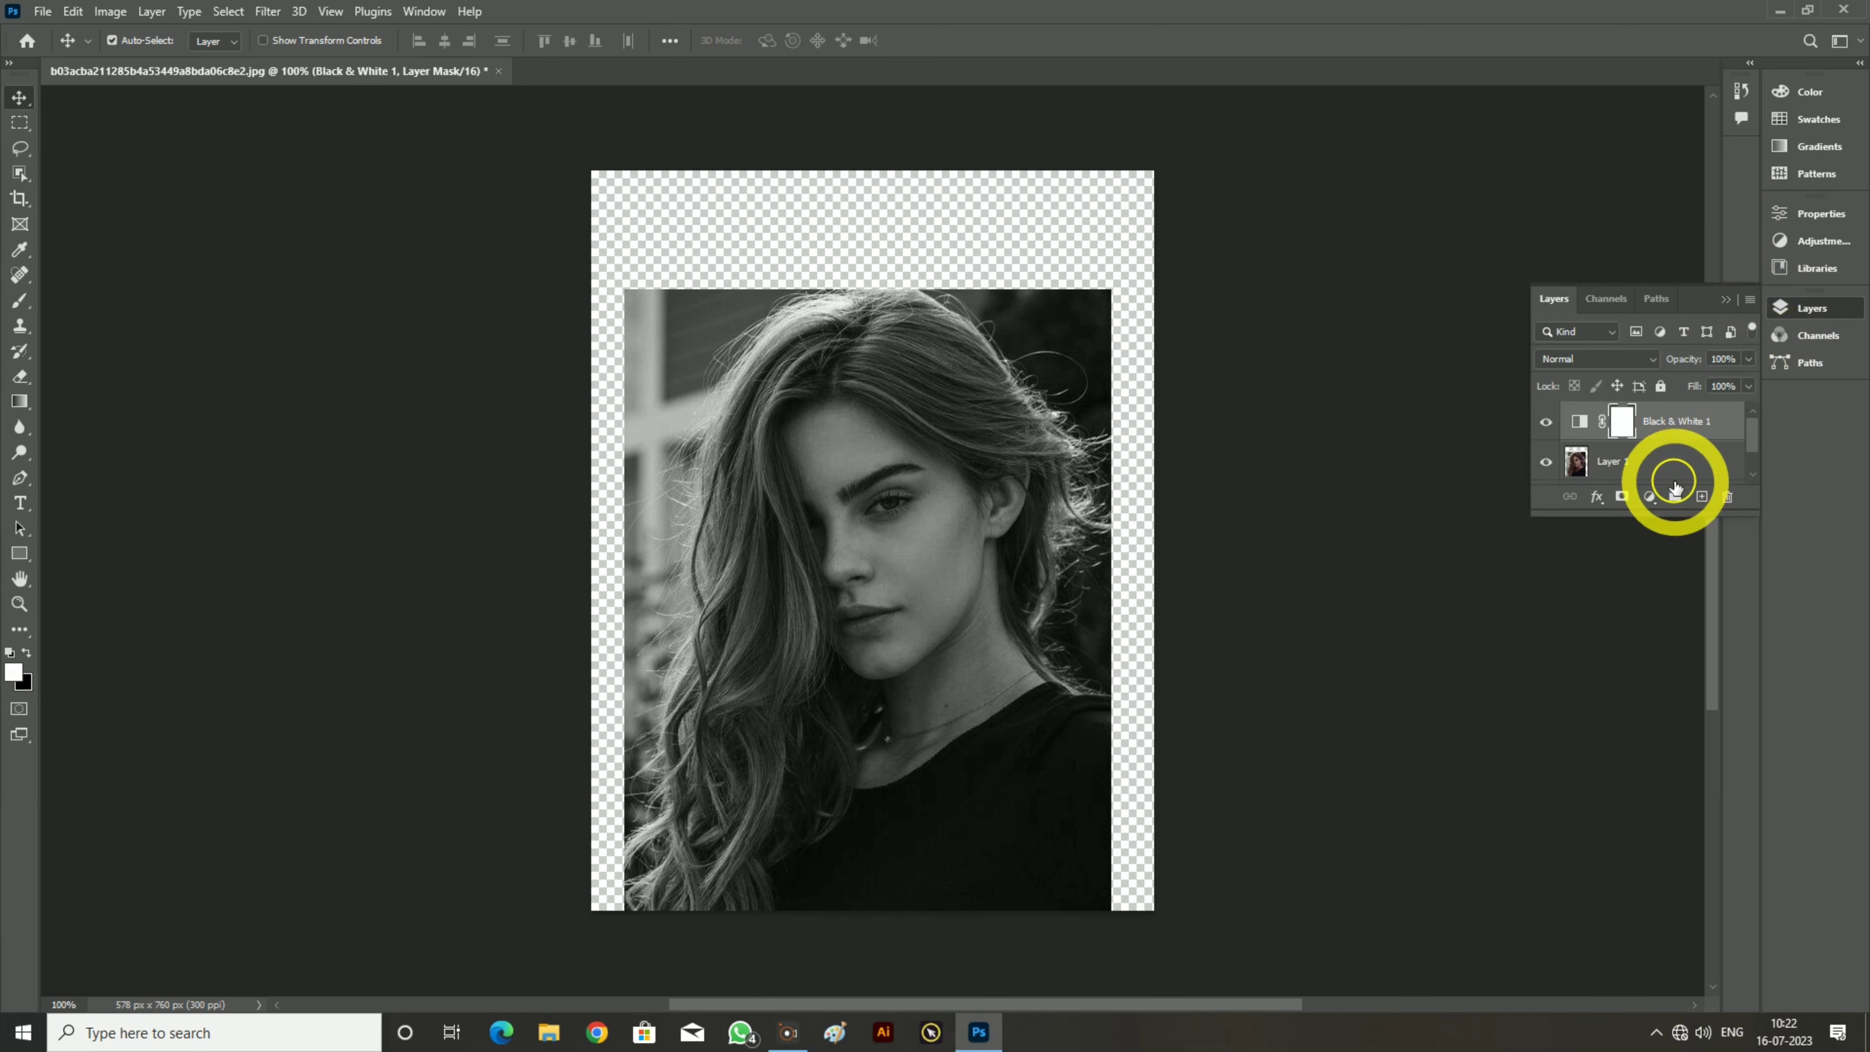
pyautogui.click(1659, 502)
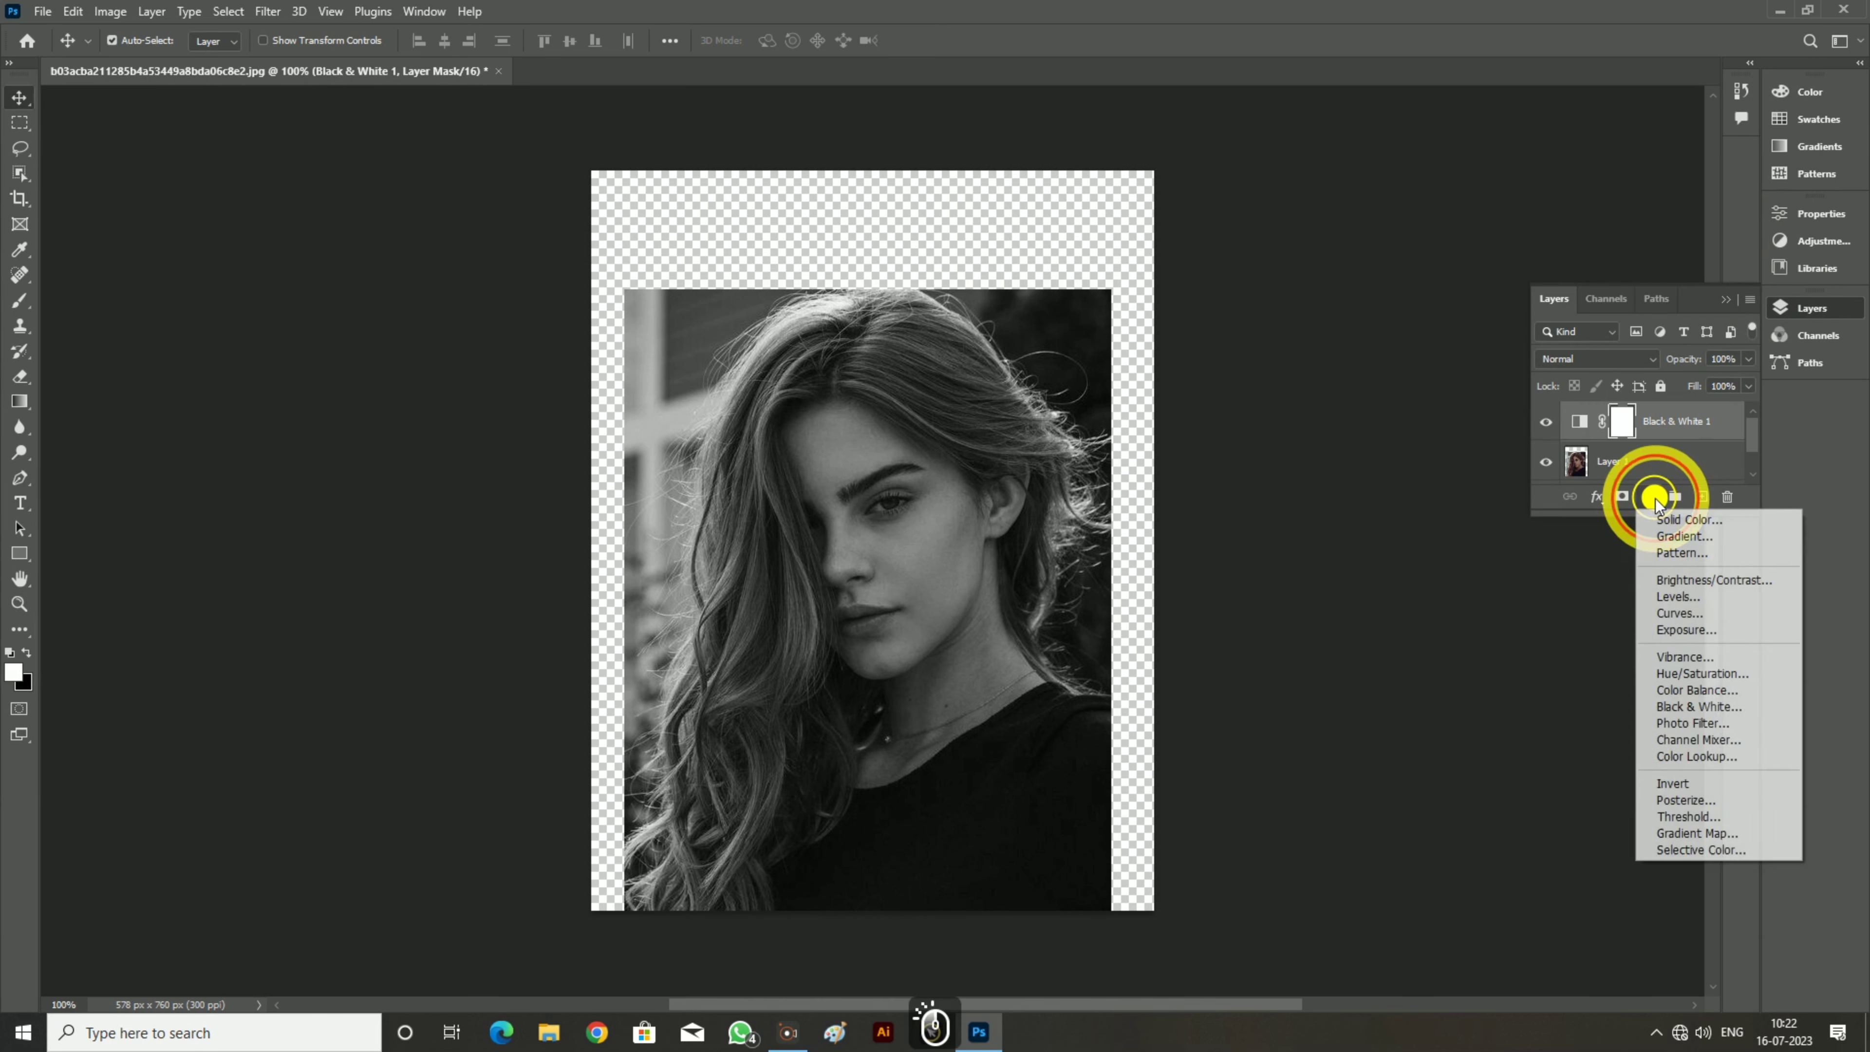
pyautogui.click(1656, 613)
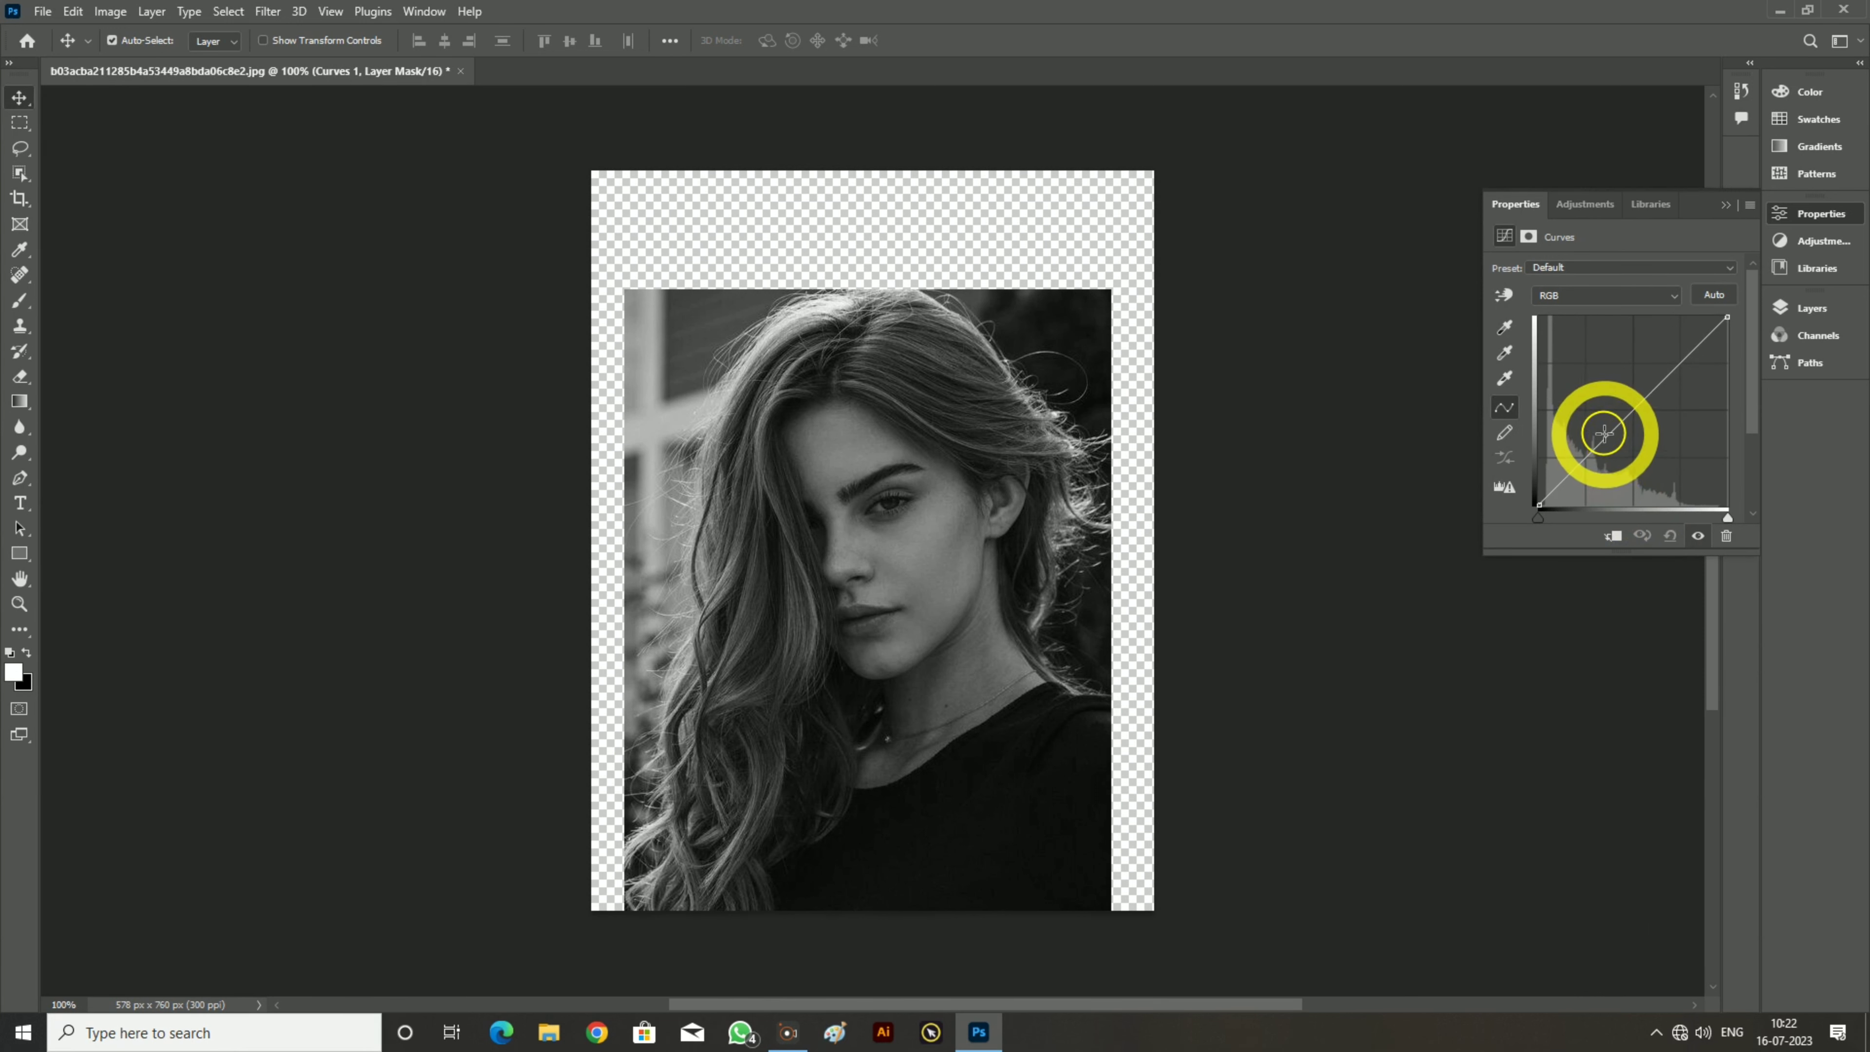
pyautogui.moveTo(1604, 437); pyautogui.dragTo(1611, 455)
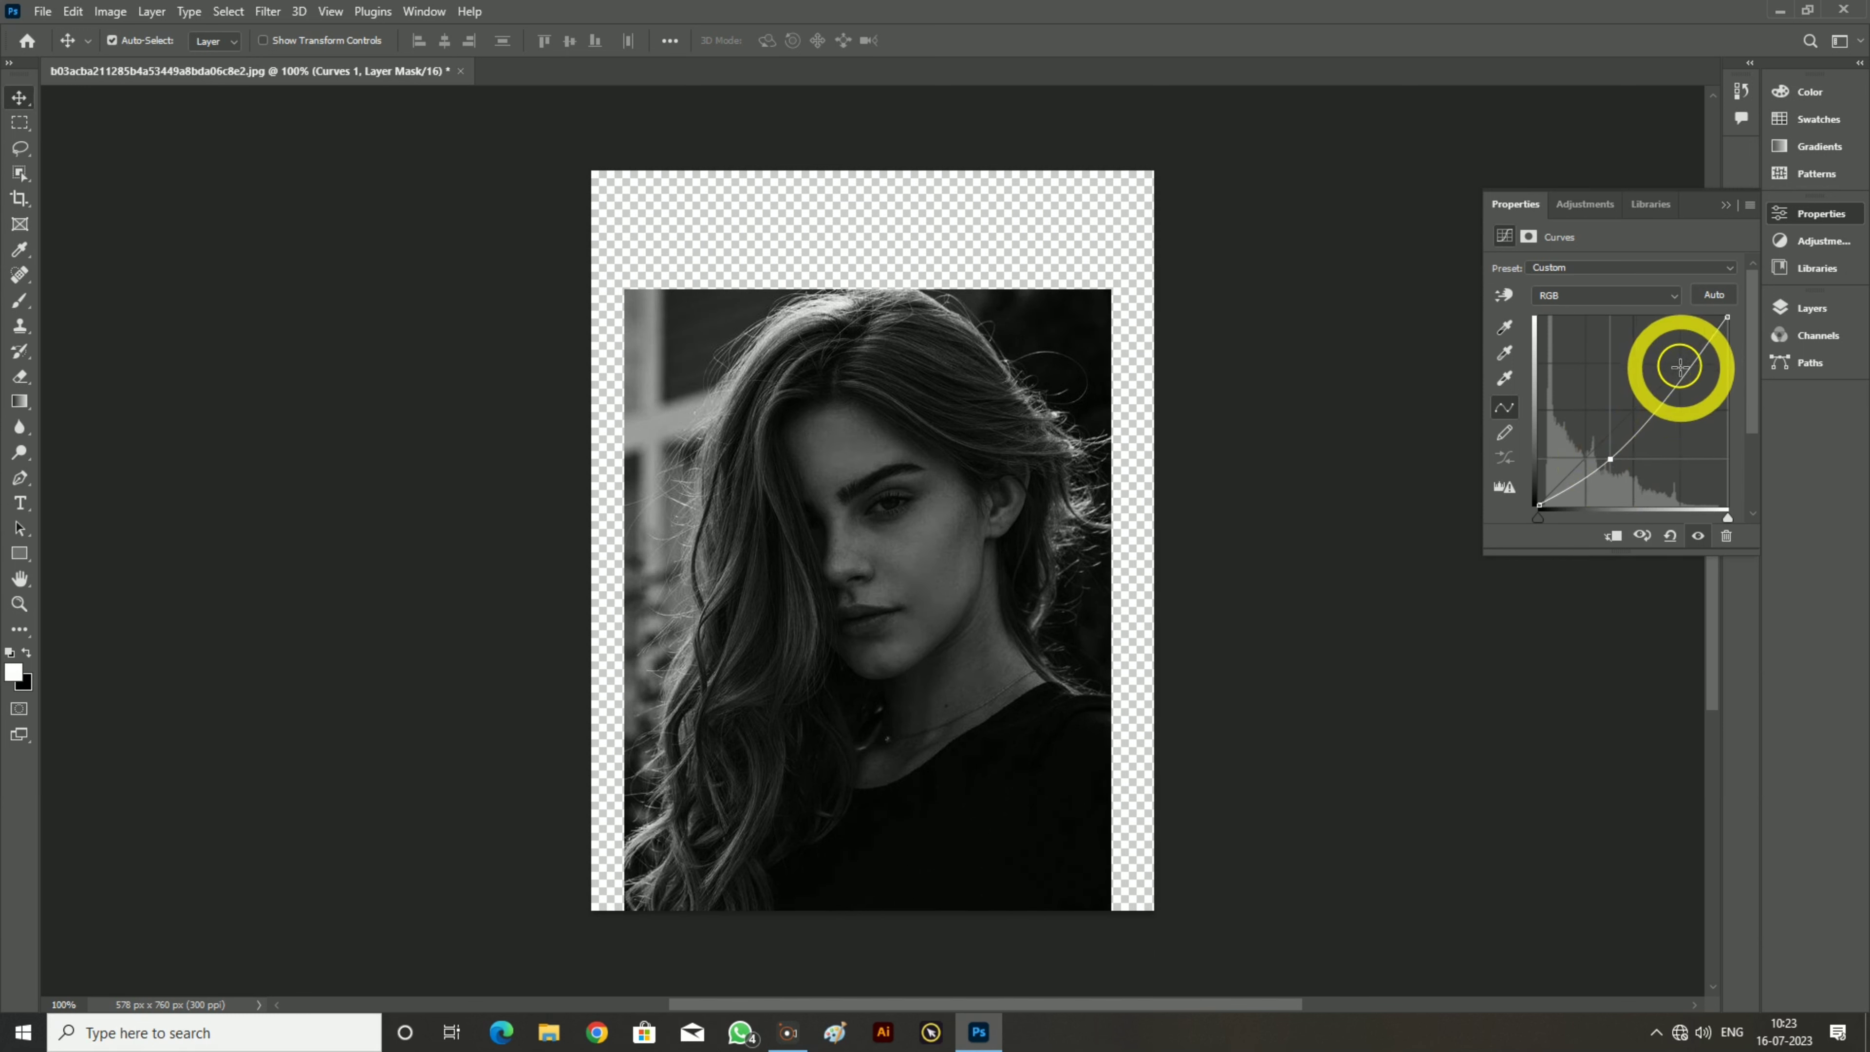
pyautogui.moveTo(1678, 378); pyautogui.dragTo(1674, 372)
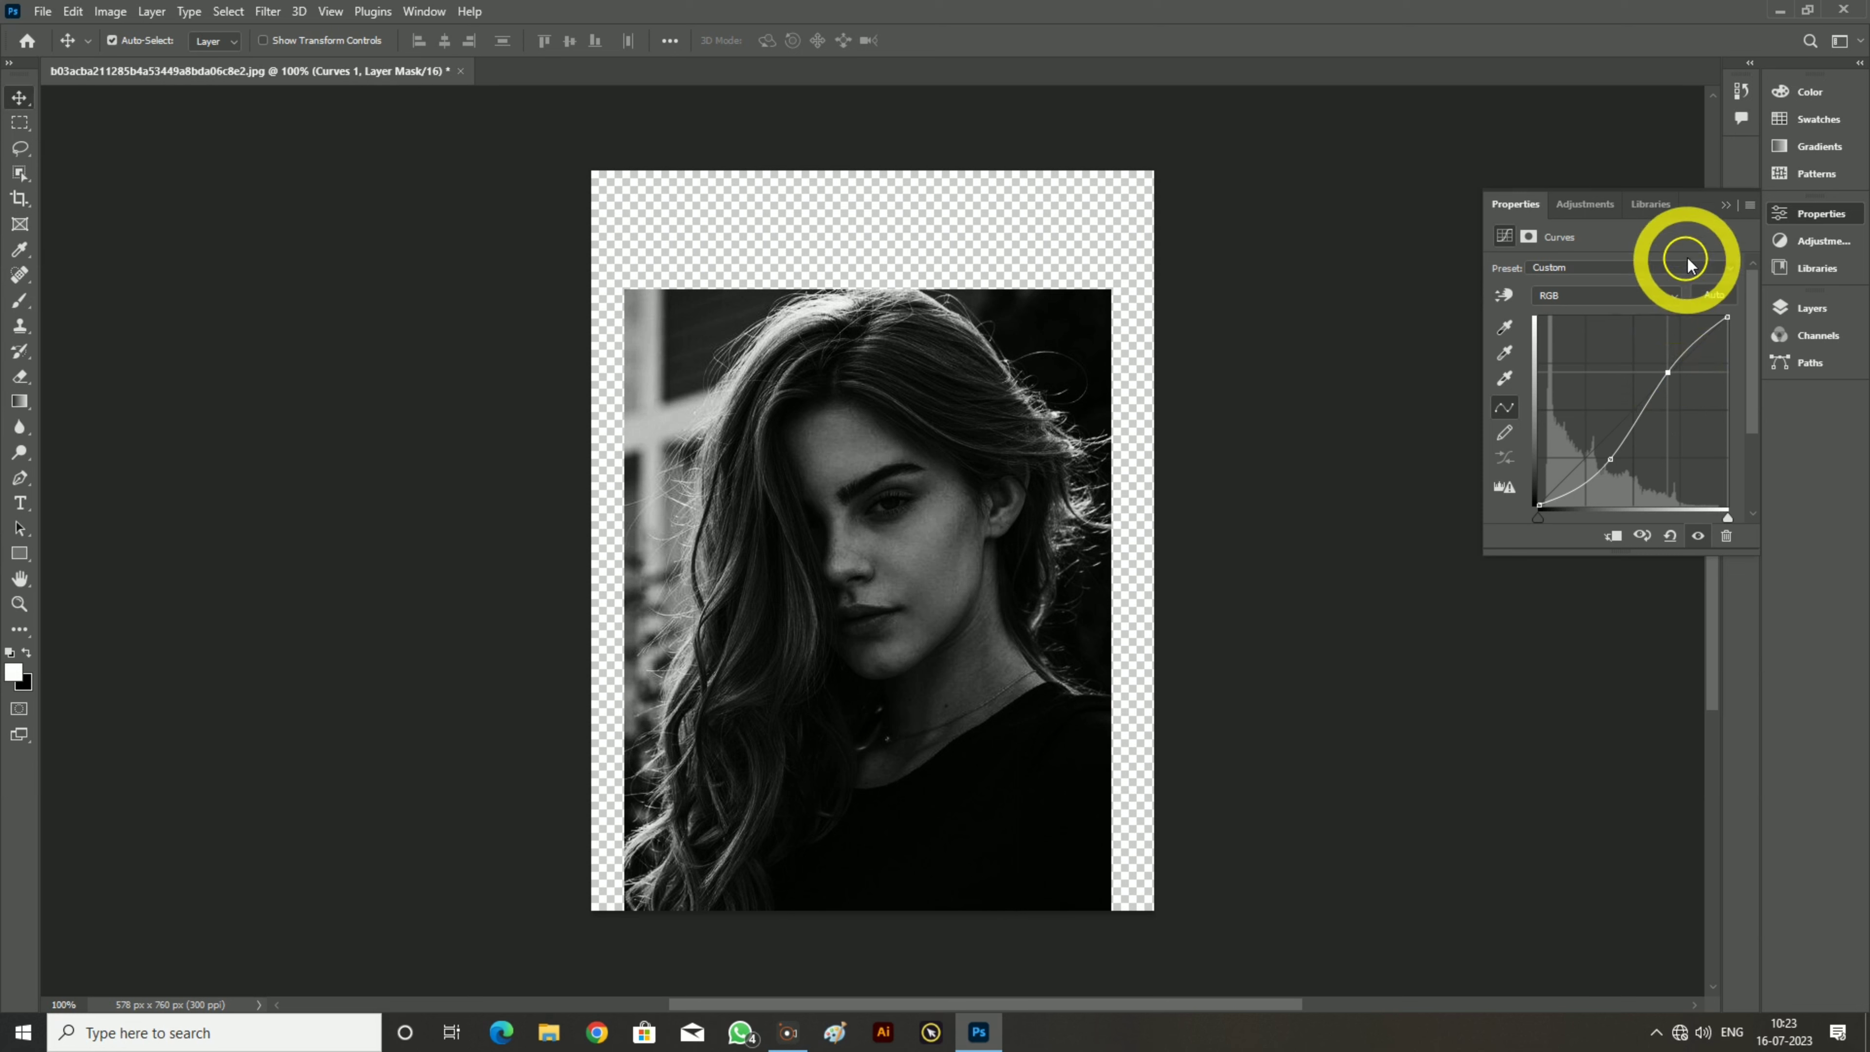
pyautogui.click(1724, 210)
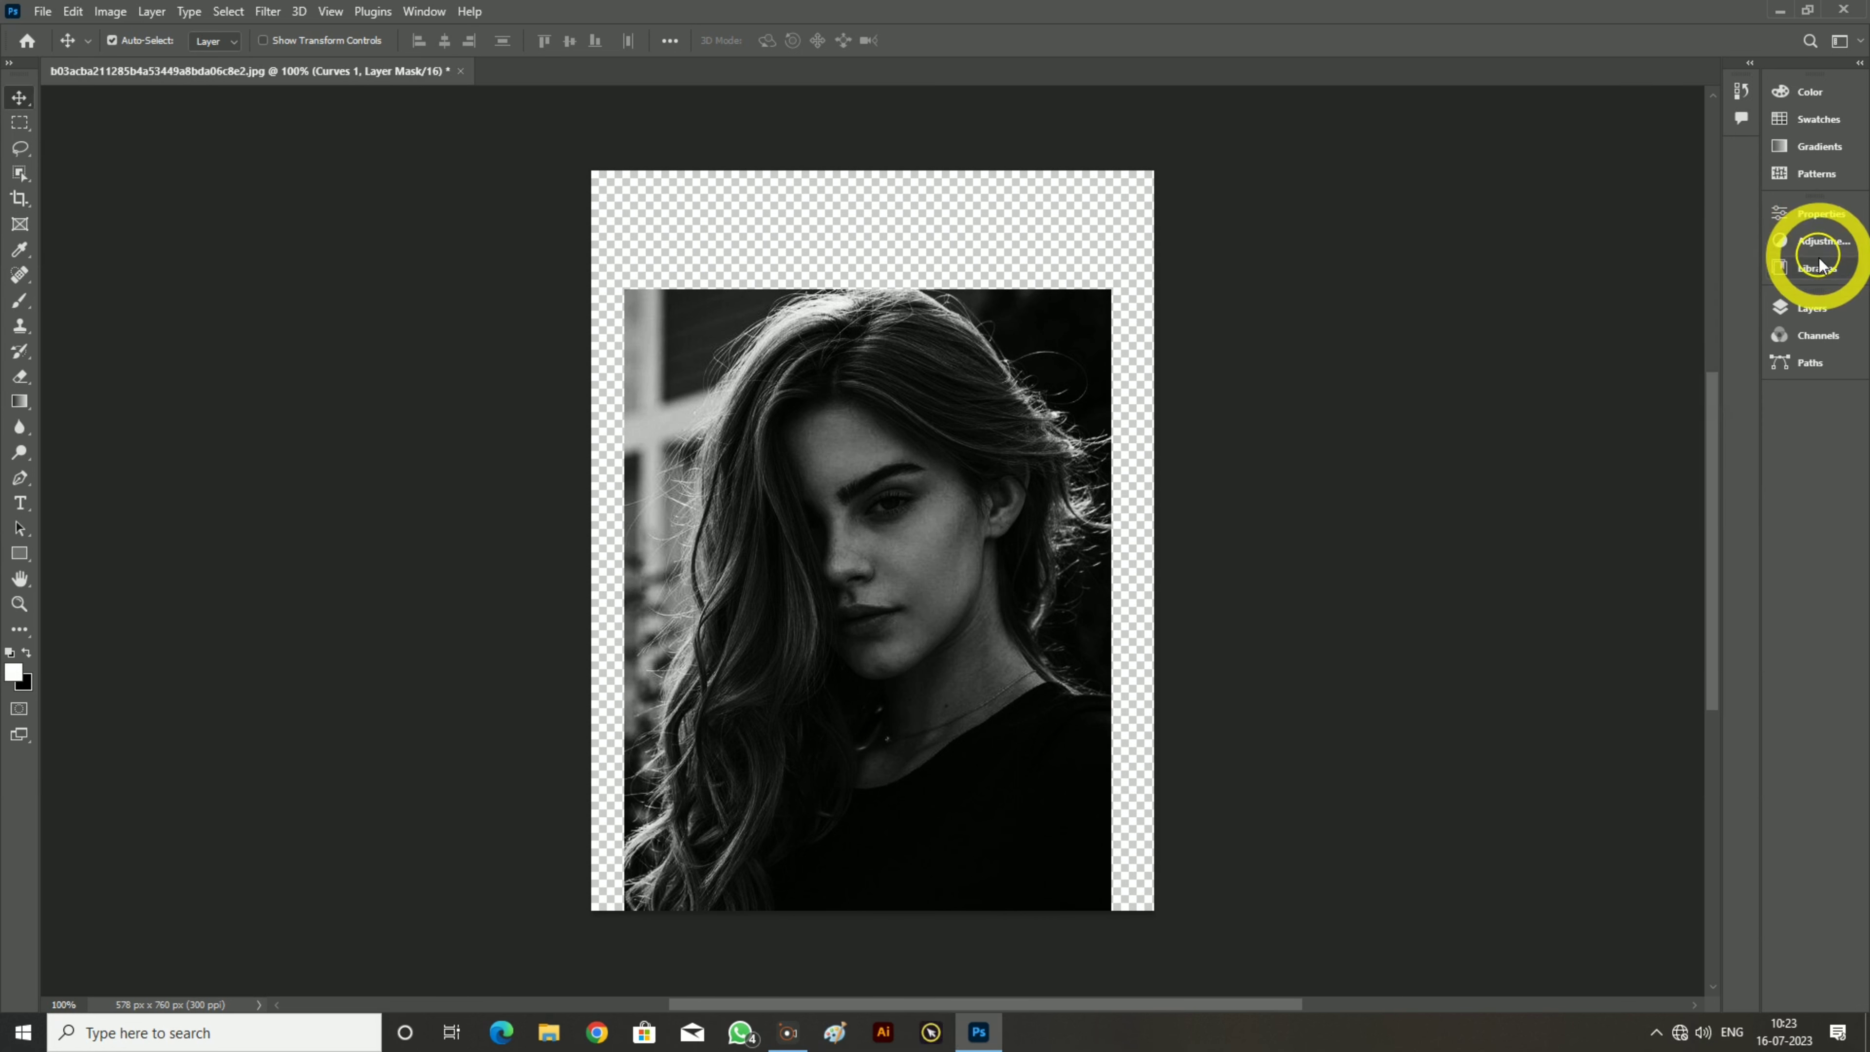
# Add an empty layer above the Curves adjustment and set up a soft black brush at 124 px and 0% hardness
pyautogui.click(1813, 308)
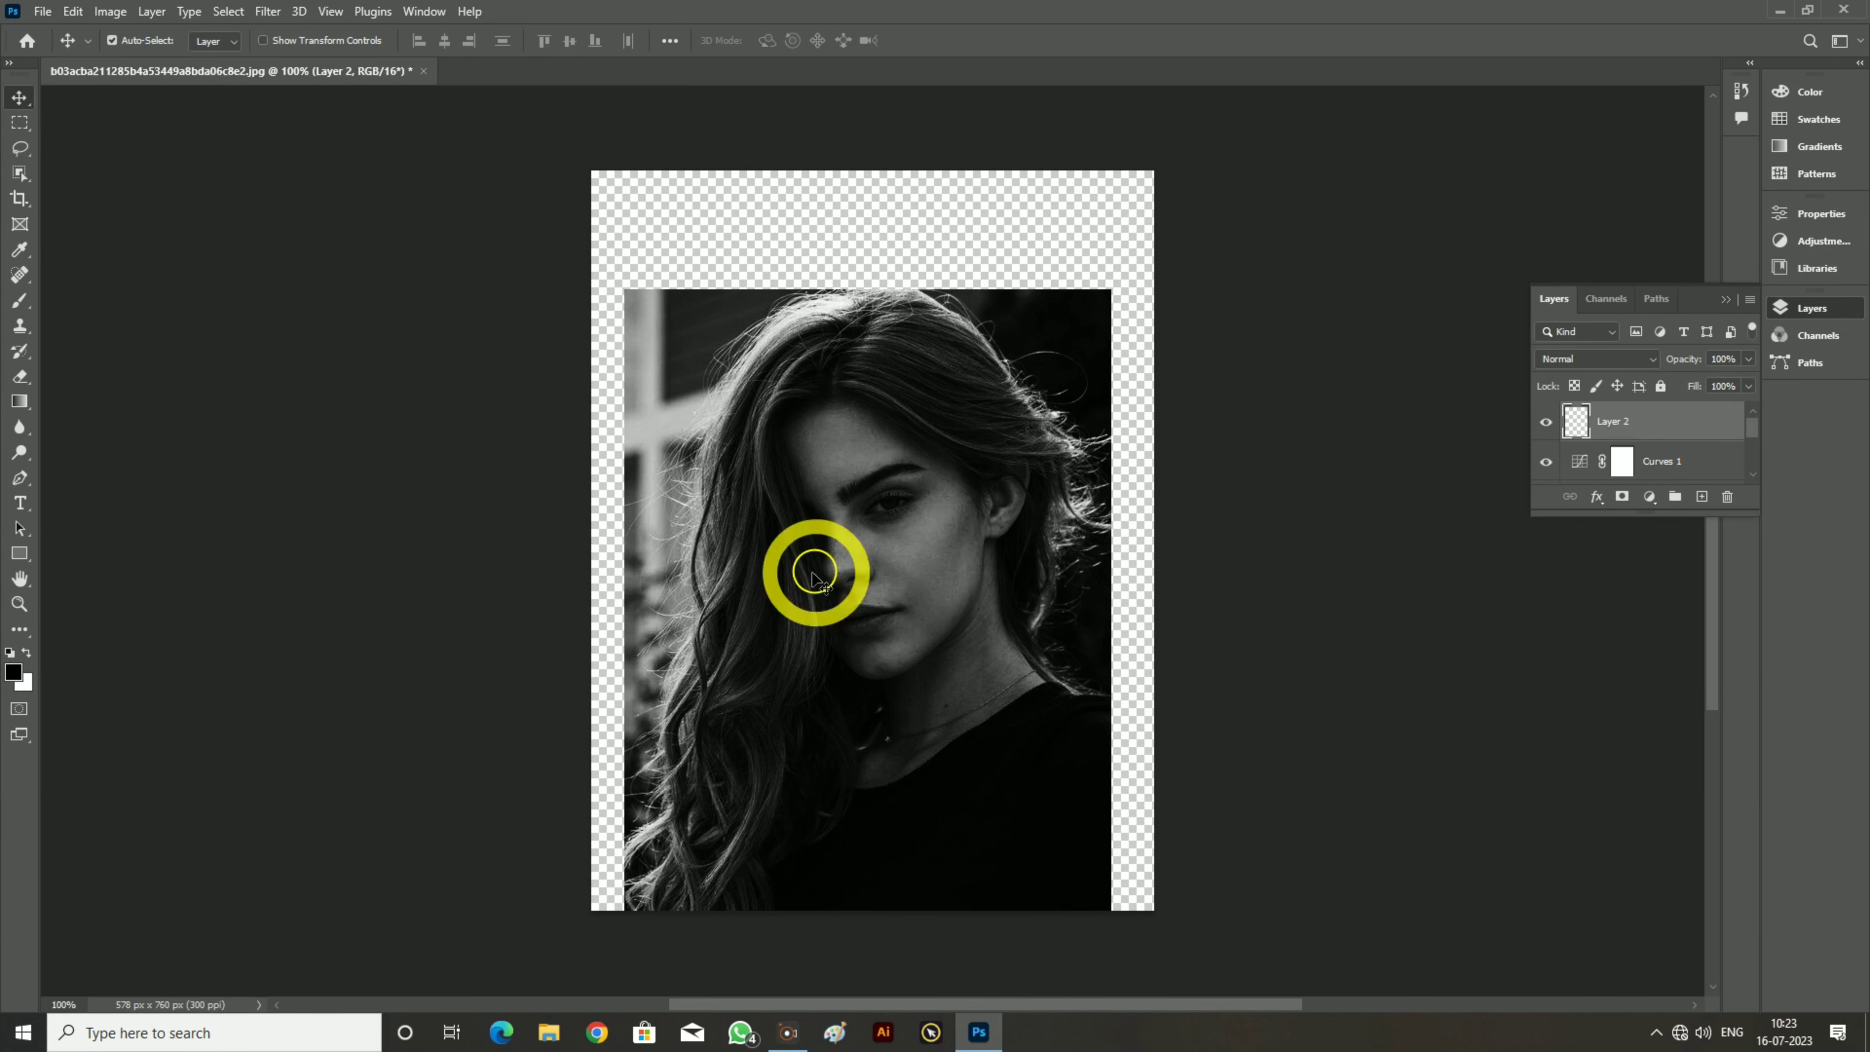
pyautogui.moveTo(20, 301); pyautogui.dragTo(94, 308)
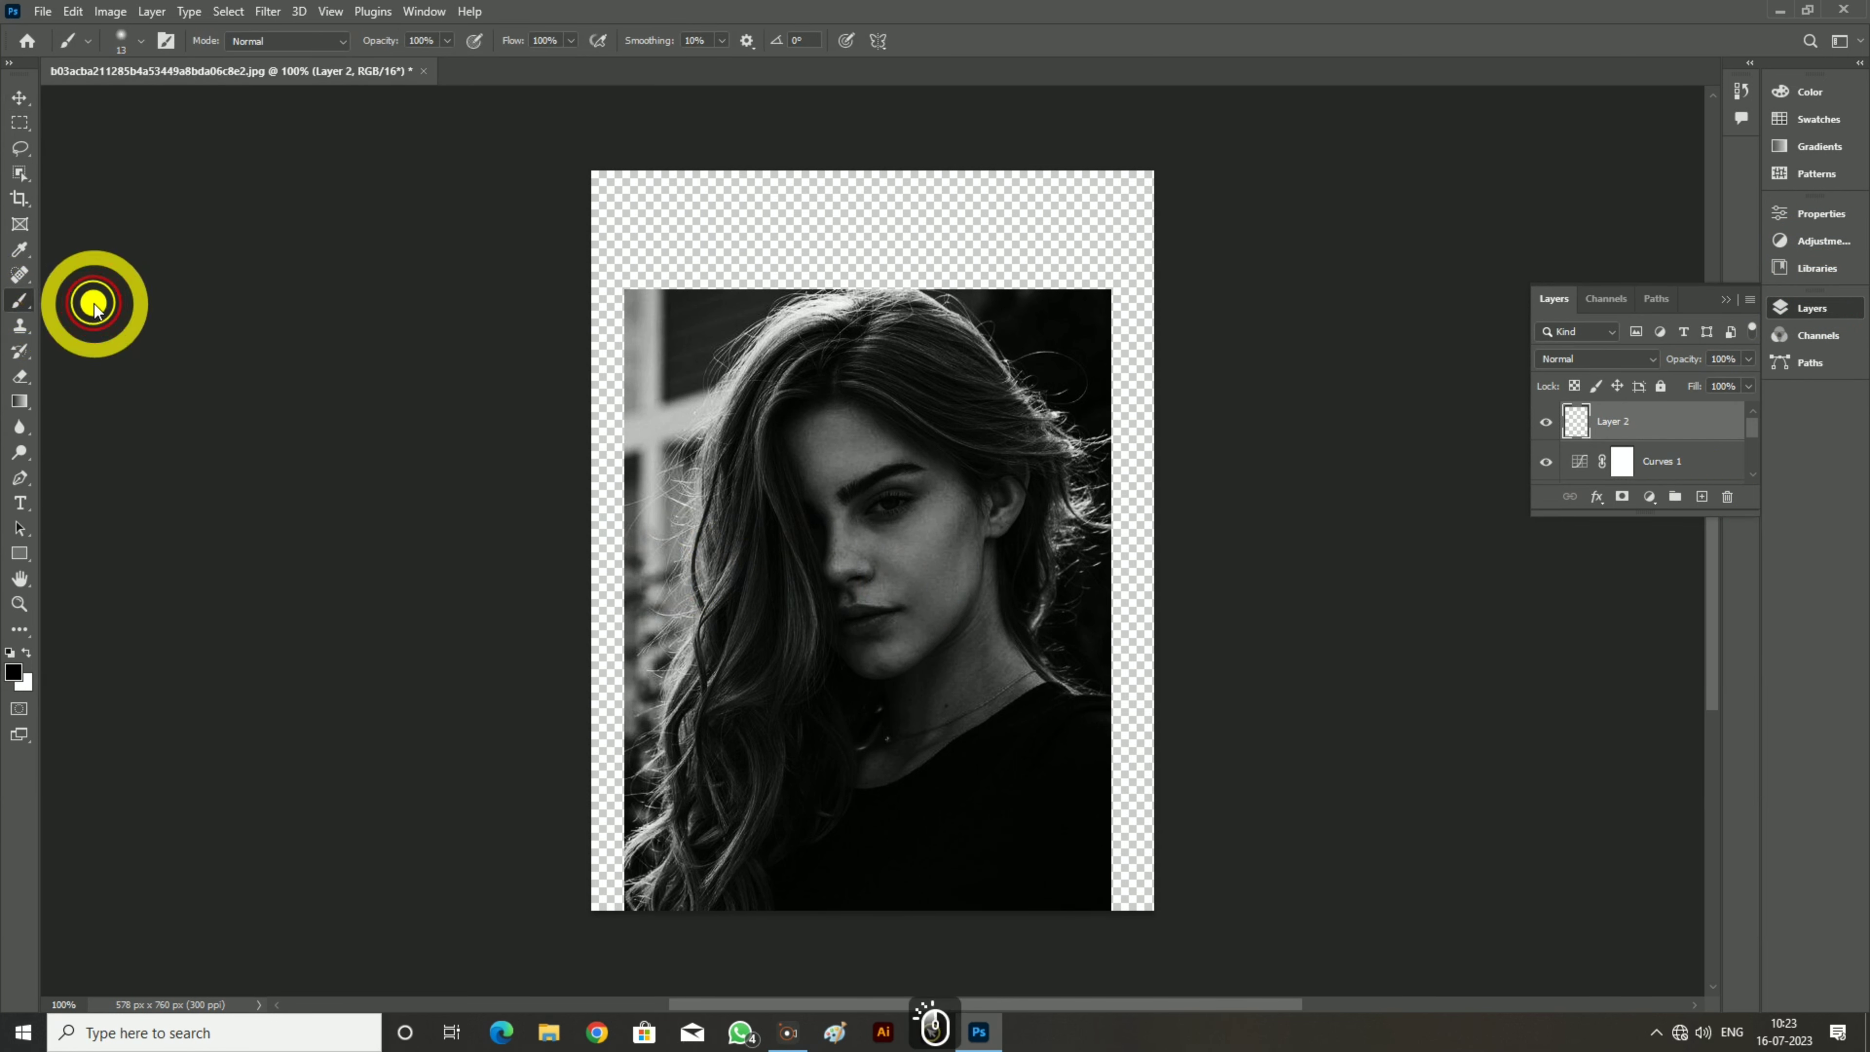
pyautogui.click(13, 672)
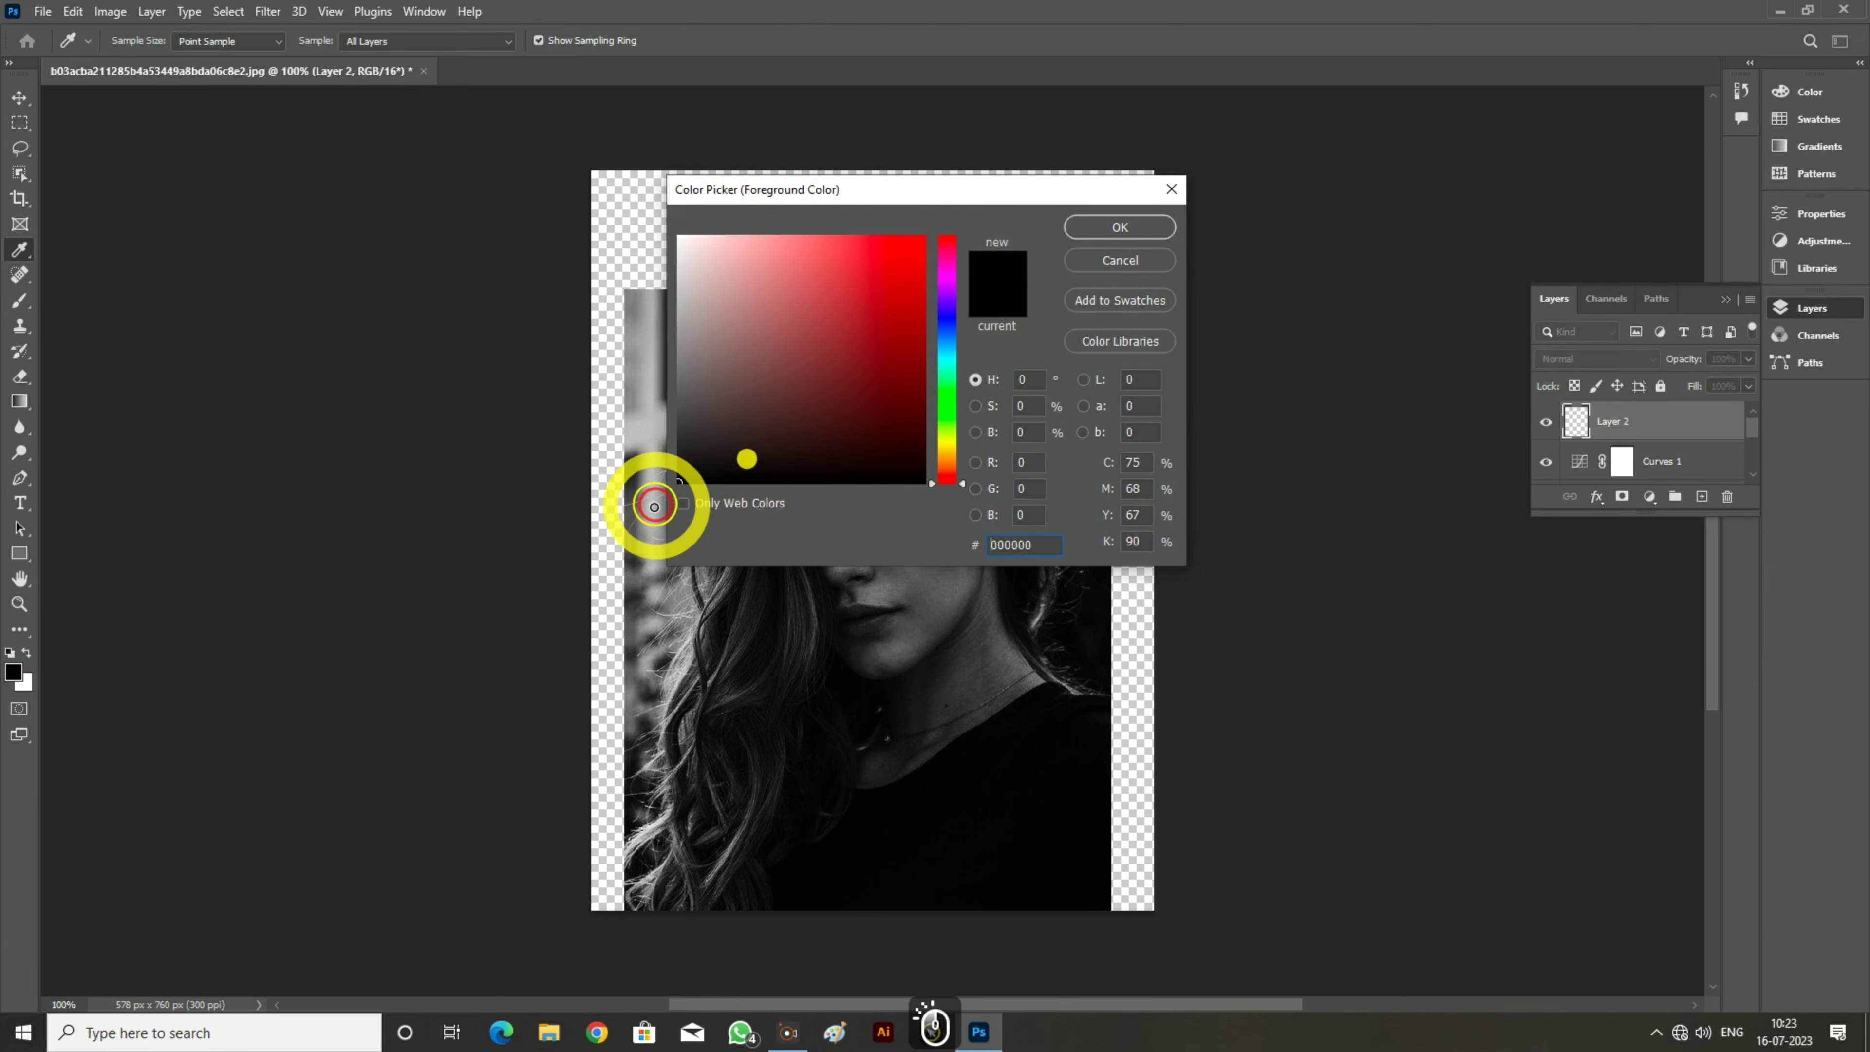
pyautogui.click(1087, 225)
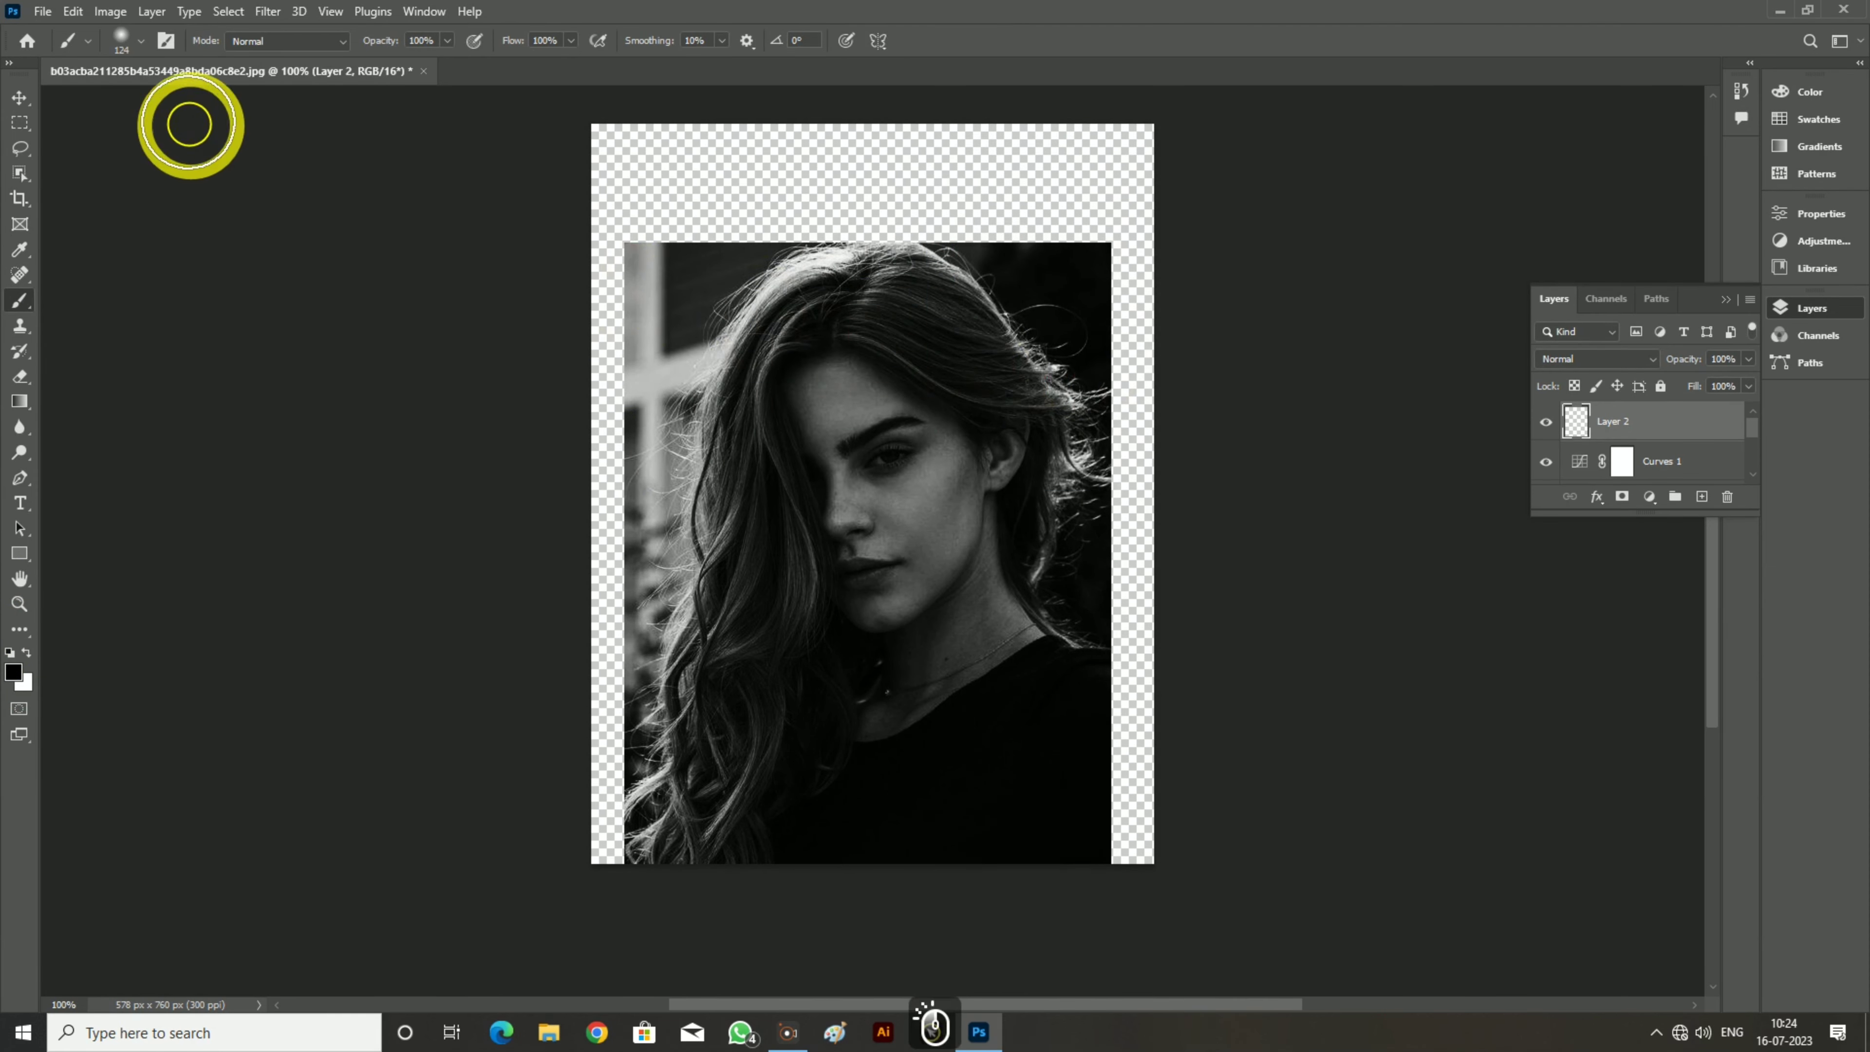
pyautogui.click(138, 43)
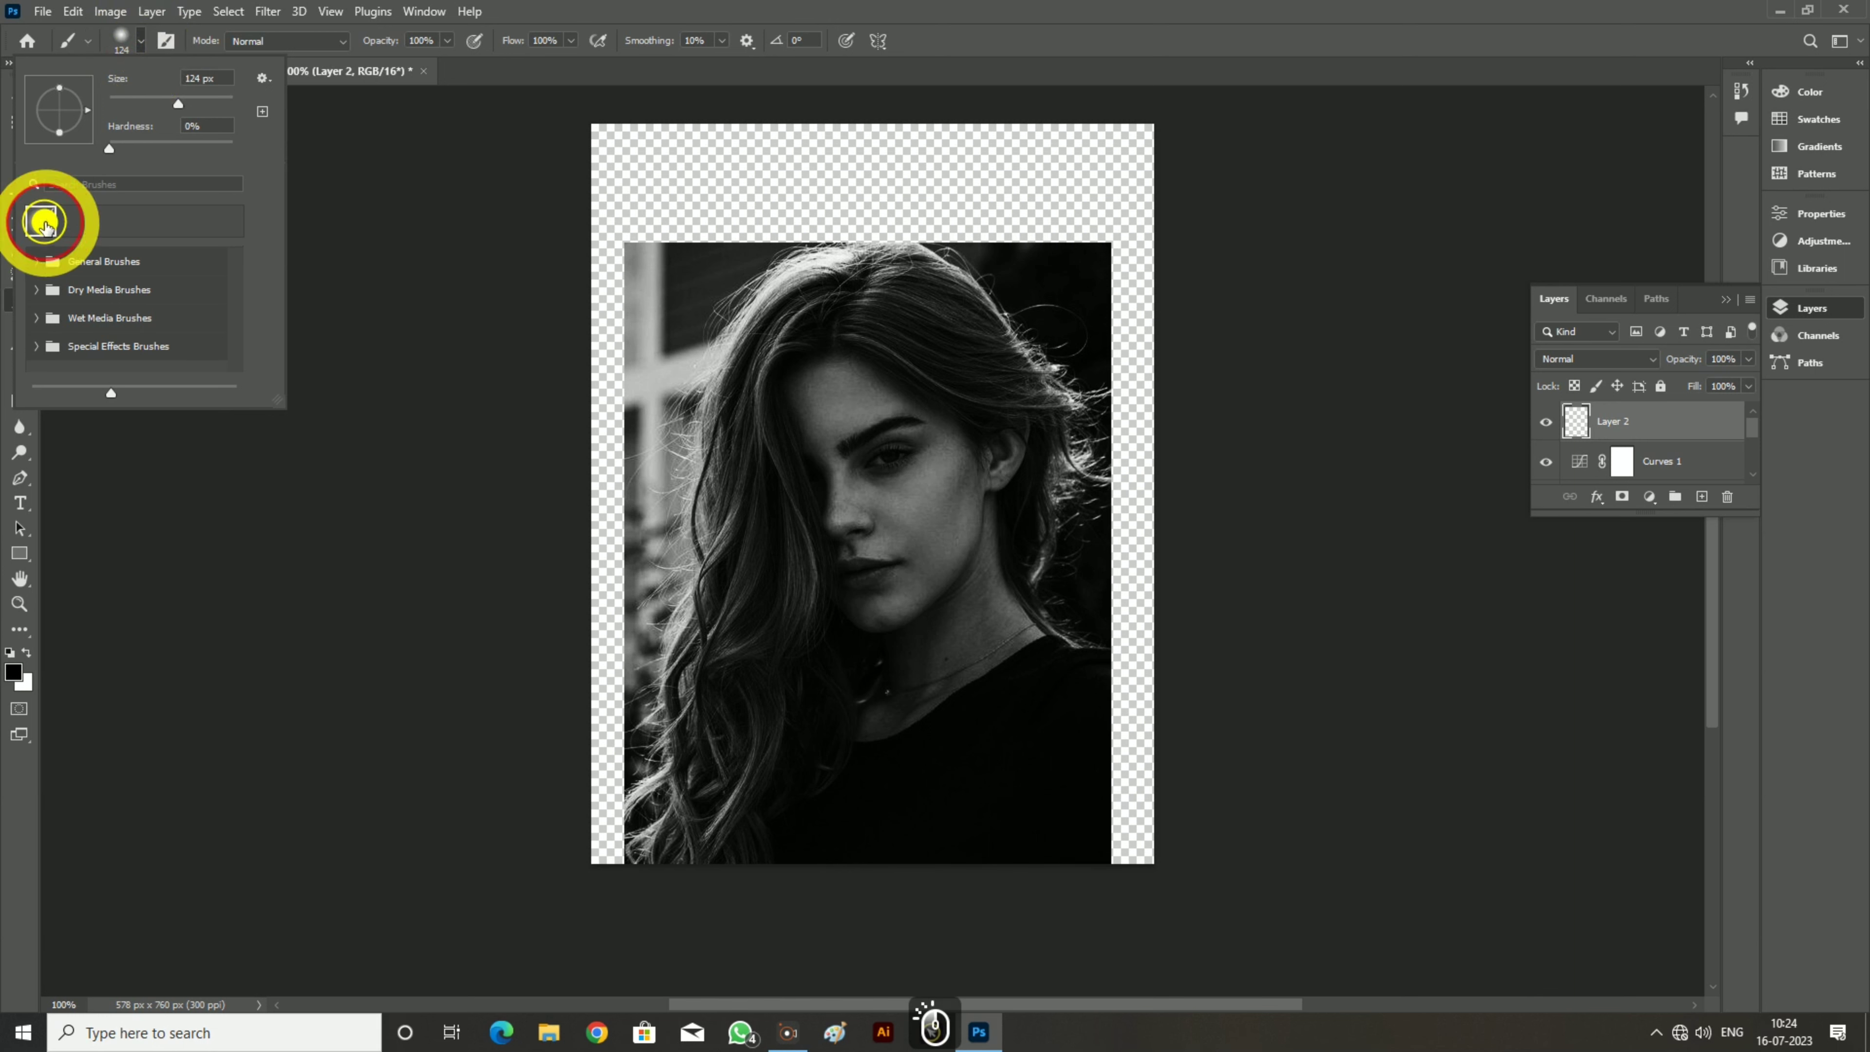
pyautogui.click(438, 239)
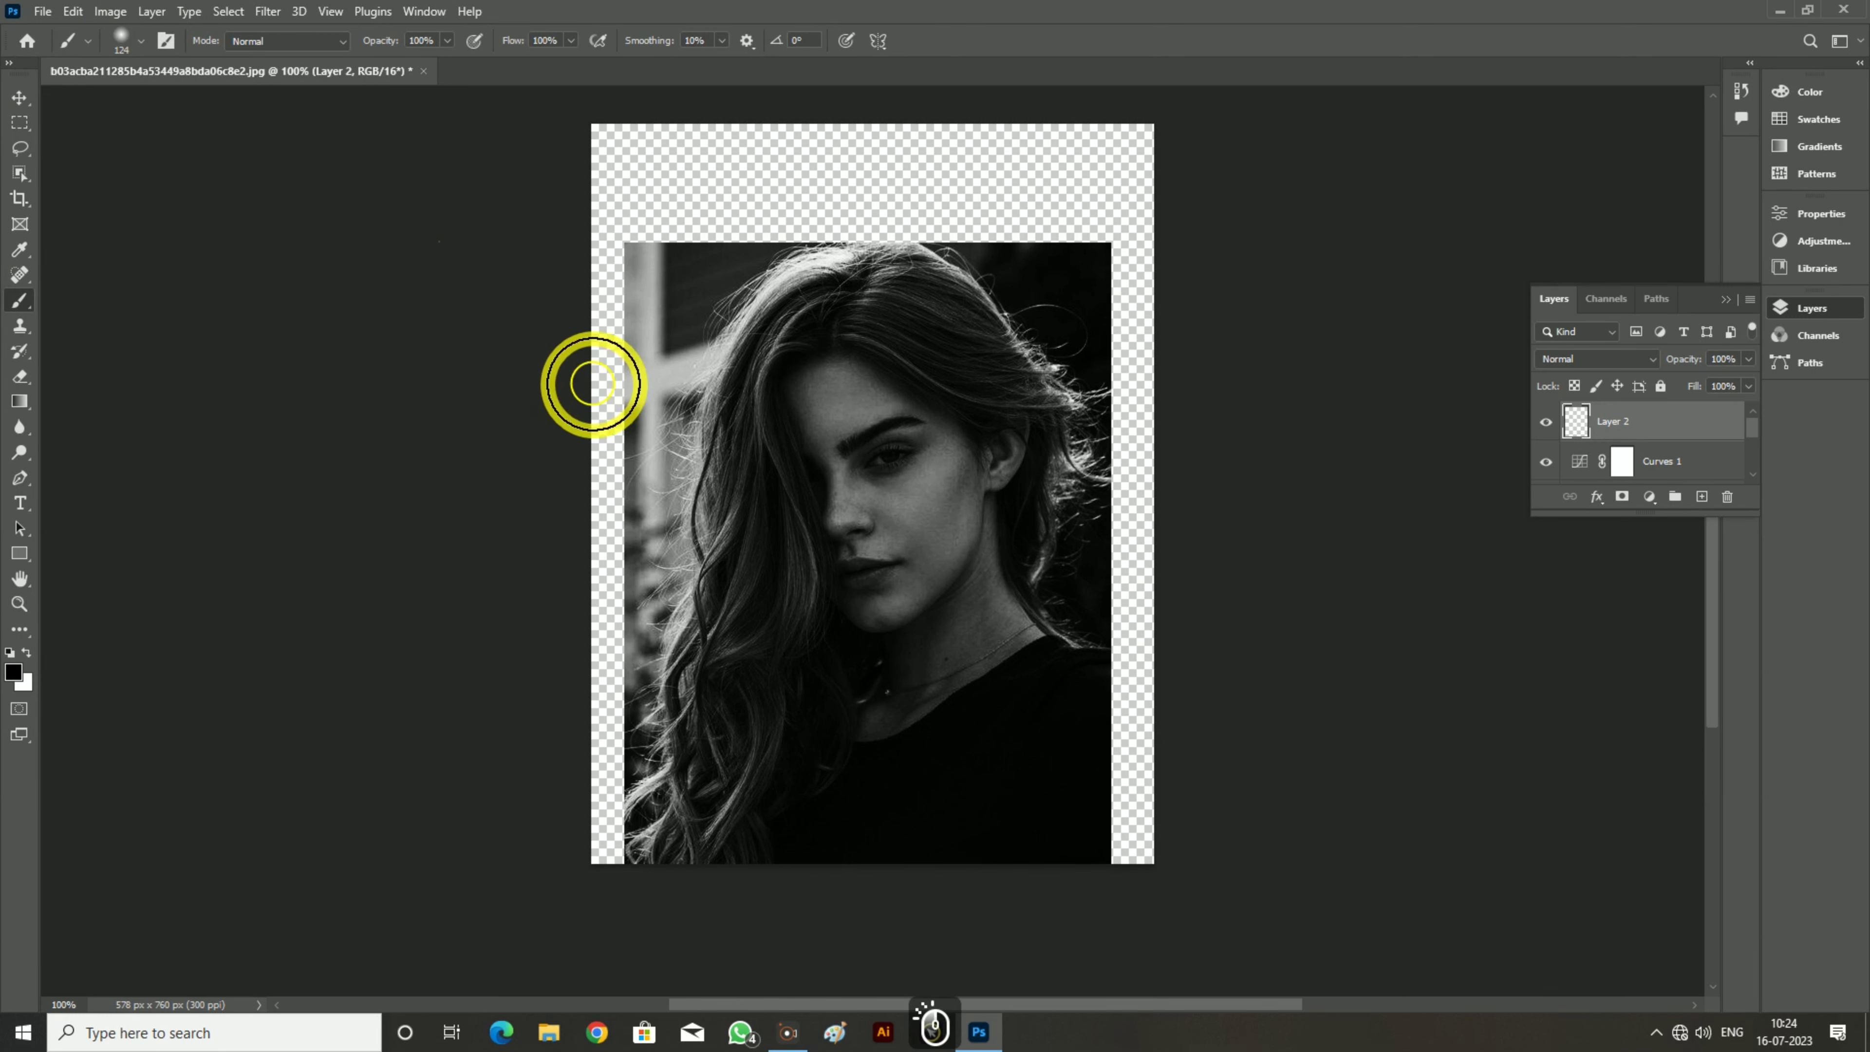
# Paint black over the transparent strip above the portrait, the upper side margins and the background around the head
pyautogui.press('ctrl+KP_Add')
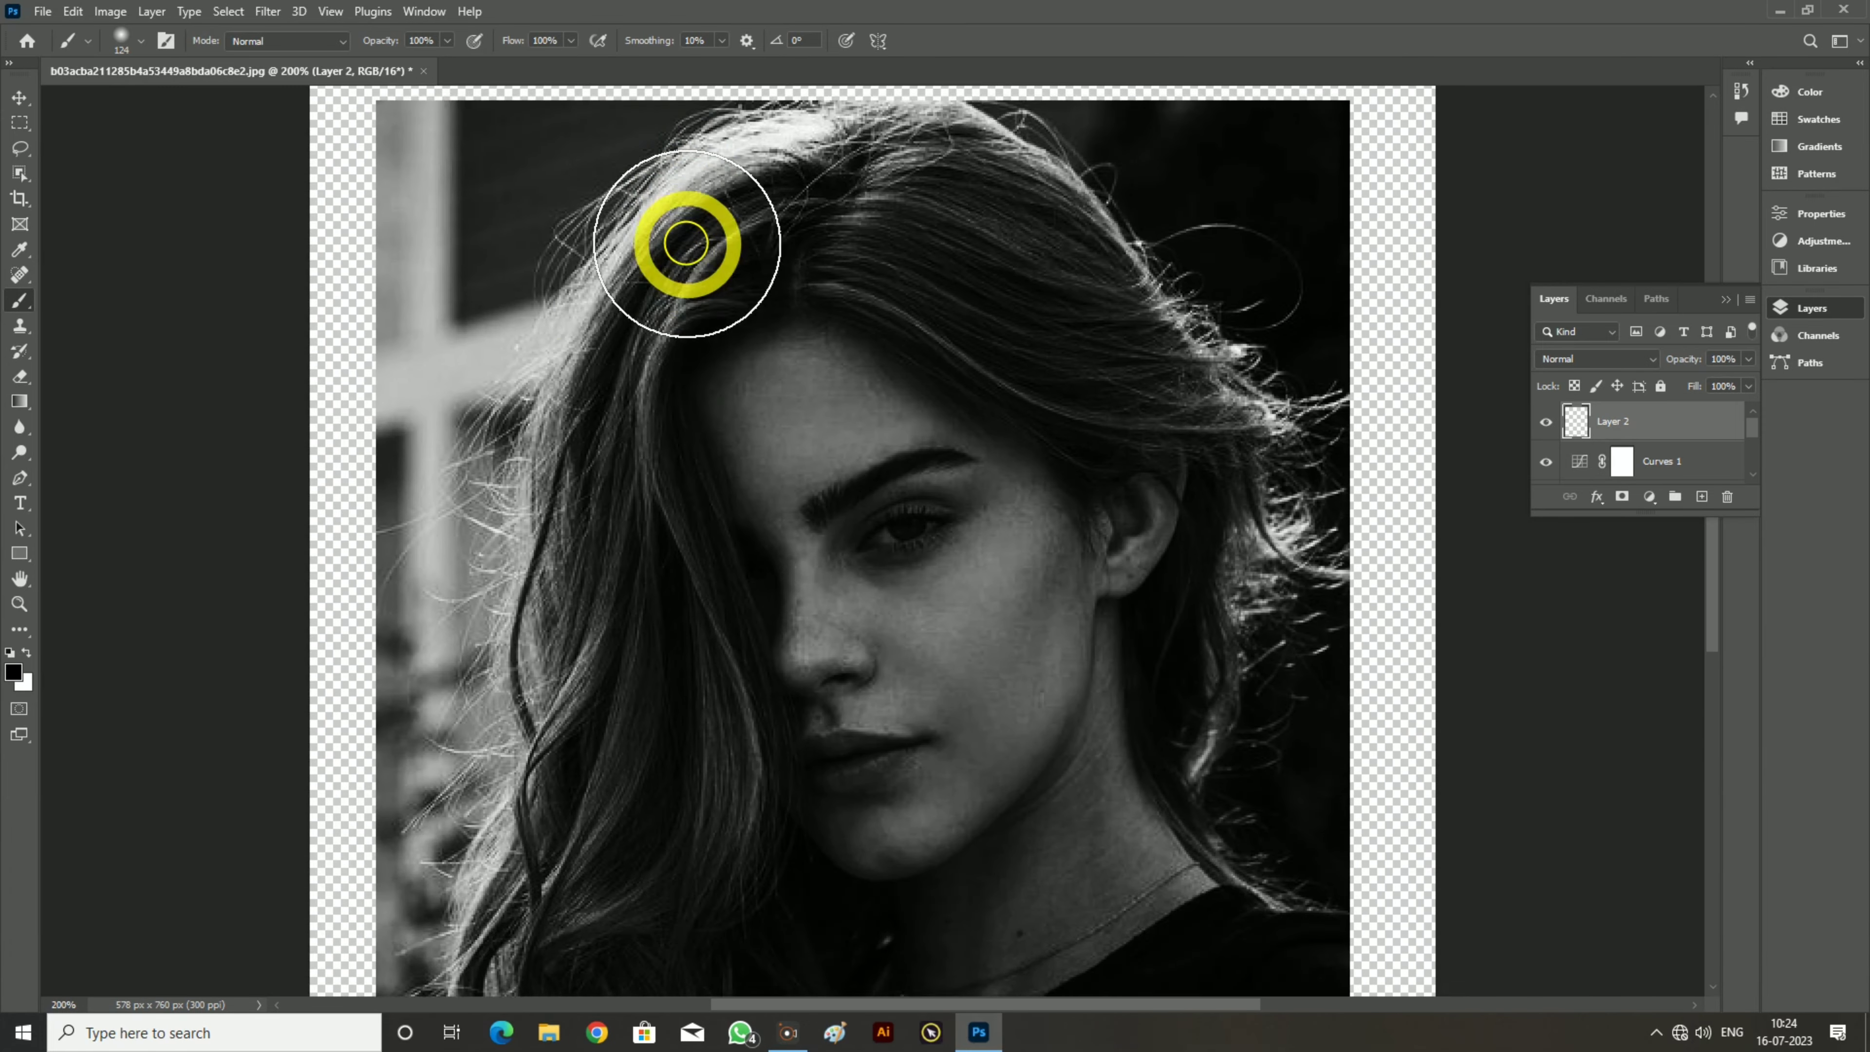
pyautogui.scroll(5, 363, 184)
pyautogui.moveTo(361, 208)
pyautogui.mouseDown()
pyautogui.moveTo(296, 163)
pyautogui.moveTo(438, 293)
pyautogui.moveTo(543, 351)
pyautogui.moveTo(350, 367)
pyautogui.moveTo(330, 635)
pyautogui.moveTo(354, 829)
pyautogui.mouseUp()
pyautogui.moveTo(352, 311)
pyautogui.mouseDown()
pyautogui.moveTo(1036, 138)
pyautogui.moveTo(860, 252)
pyautogui.moveTo(832, 307)
pyautogui.moveTo(667, 336)
pyautogui.moveTo(914, 330)
pyautogui.moveTo(881, 329)
pyautogui.moveTo(725, 348)
pyautogui.moveTo(924, 345)
pyautogui.moveTo(439, 347)
pyautogui.moveTo(1216, 336)
pyautogui.moveTo(1042, 303)
pyautogui.moveTo(1388, 283)
pyautogui.moveTo(936, 208)
pyautogui.moveTo(1333, 181)
pyautogui.moveTo(1144, 251)
pyautogui.moveTo(1245, 279)
pyautogui.moveTo(1156, 339)
pyautogui.moveTo(1049, 344)
pyautogui.moveTo(1172, 316)
pyautogui.moveTo(1326, 407)
pyautogui.moveTo(1387, 189)
pyautogui.moveTo(1435, 364)
pyautogui.moveTo(1433, 468)
pyautogui.moveTo(1384, 436)
pyautogui.moveTo(1367, 465)
pyautogui.moveTo(1390, 857)
pyautogui.mouseUp()
pyautogui.scroll(-3, 1393, 782)
pyautogui.scroll(-3, 1390, 793)
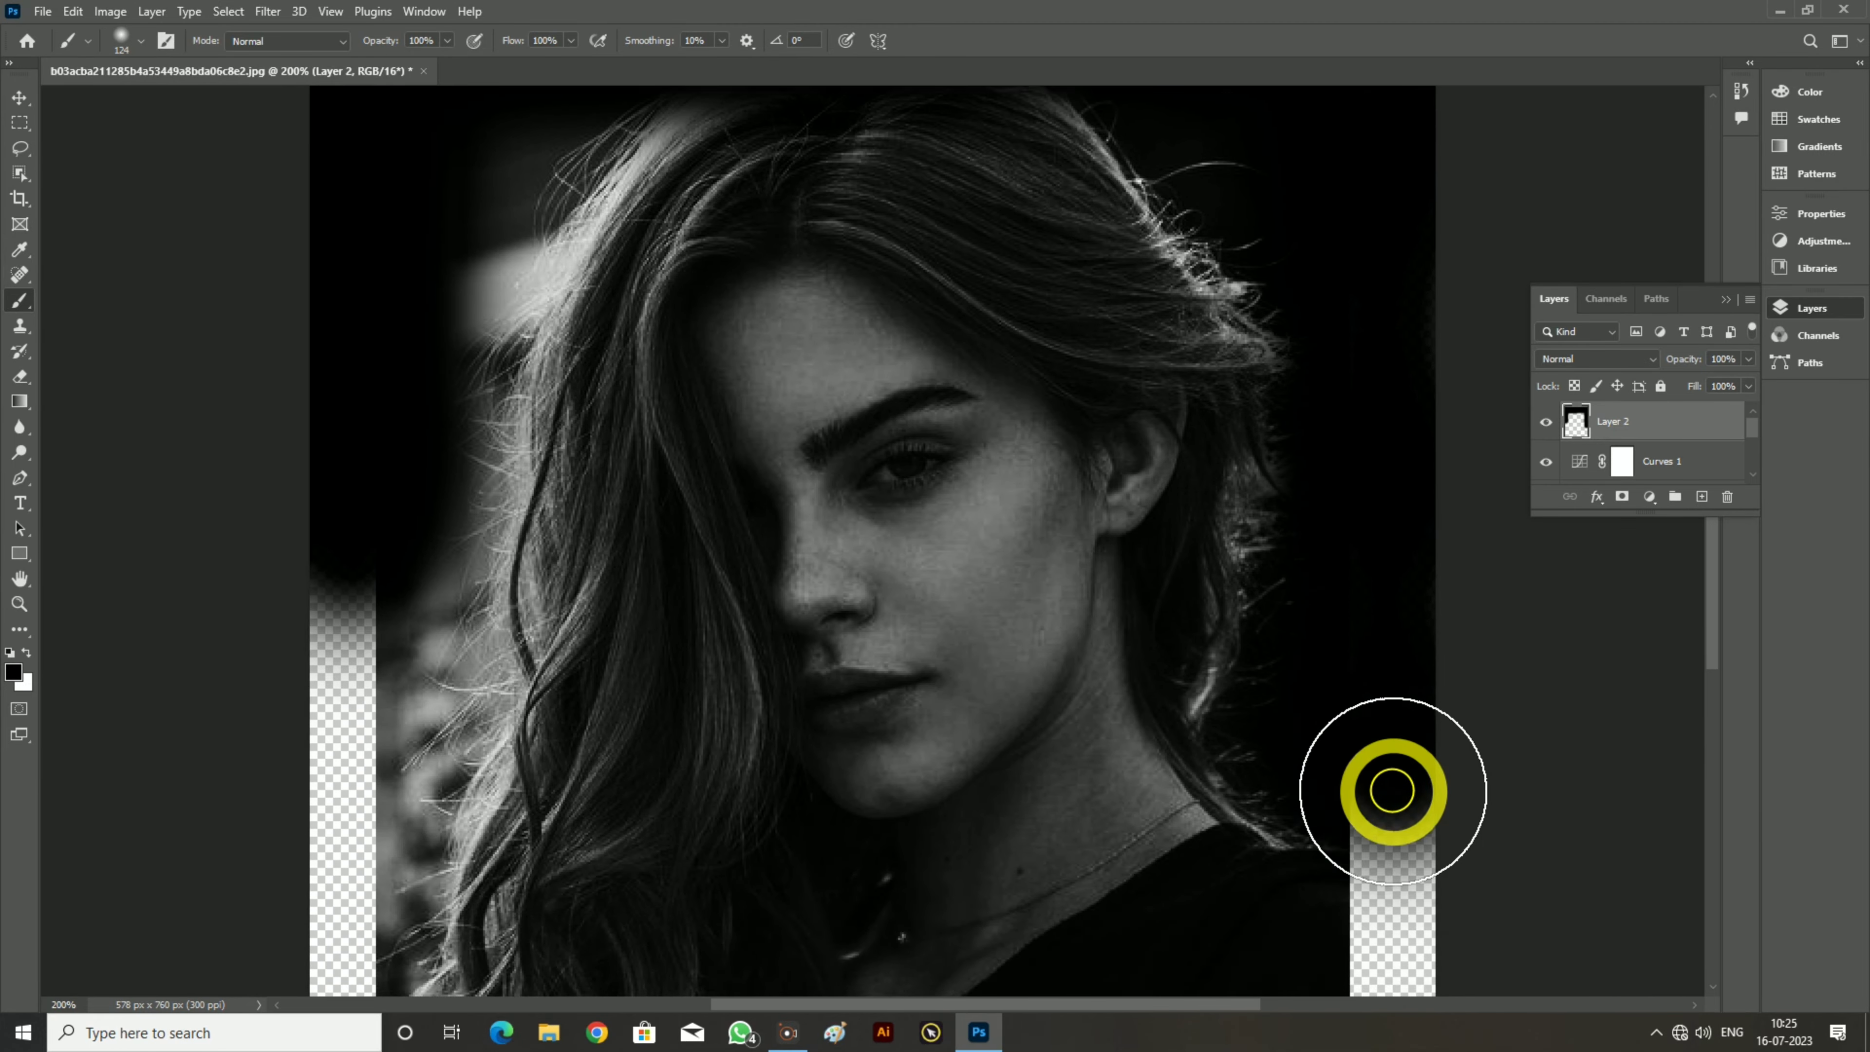
# Paint black down both remaining transparent side margins to the lower edge of the canvas
pyautogui.moveTo(1390, 785)
pyautogui.mouseDown()
pyautogui.moveTo(1398, 956)
pyautogui.moveTo(1367, 862)
pyautogui.moveTo(1395, 878)
pyautogui.moveTo(1403, 843)
pyautogui.moveTo(1380, 790)
pyautogui.moveTo(1370, 906)
pyautogui.mouseUp()
pyautogui.scroll(-3, 1391, 881)
pyautogui.scroll(-2, 1396, 877)
pyautogui.scroll(-1, 1396, 877)
pyautogui.moveTo(1378, 793); pyautogui.dragTo(1357, 890)
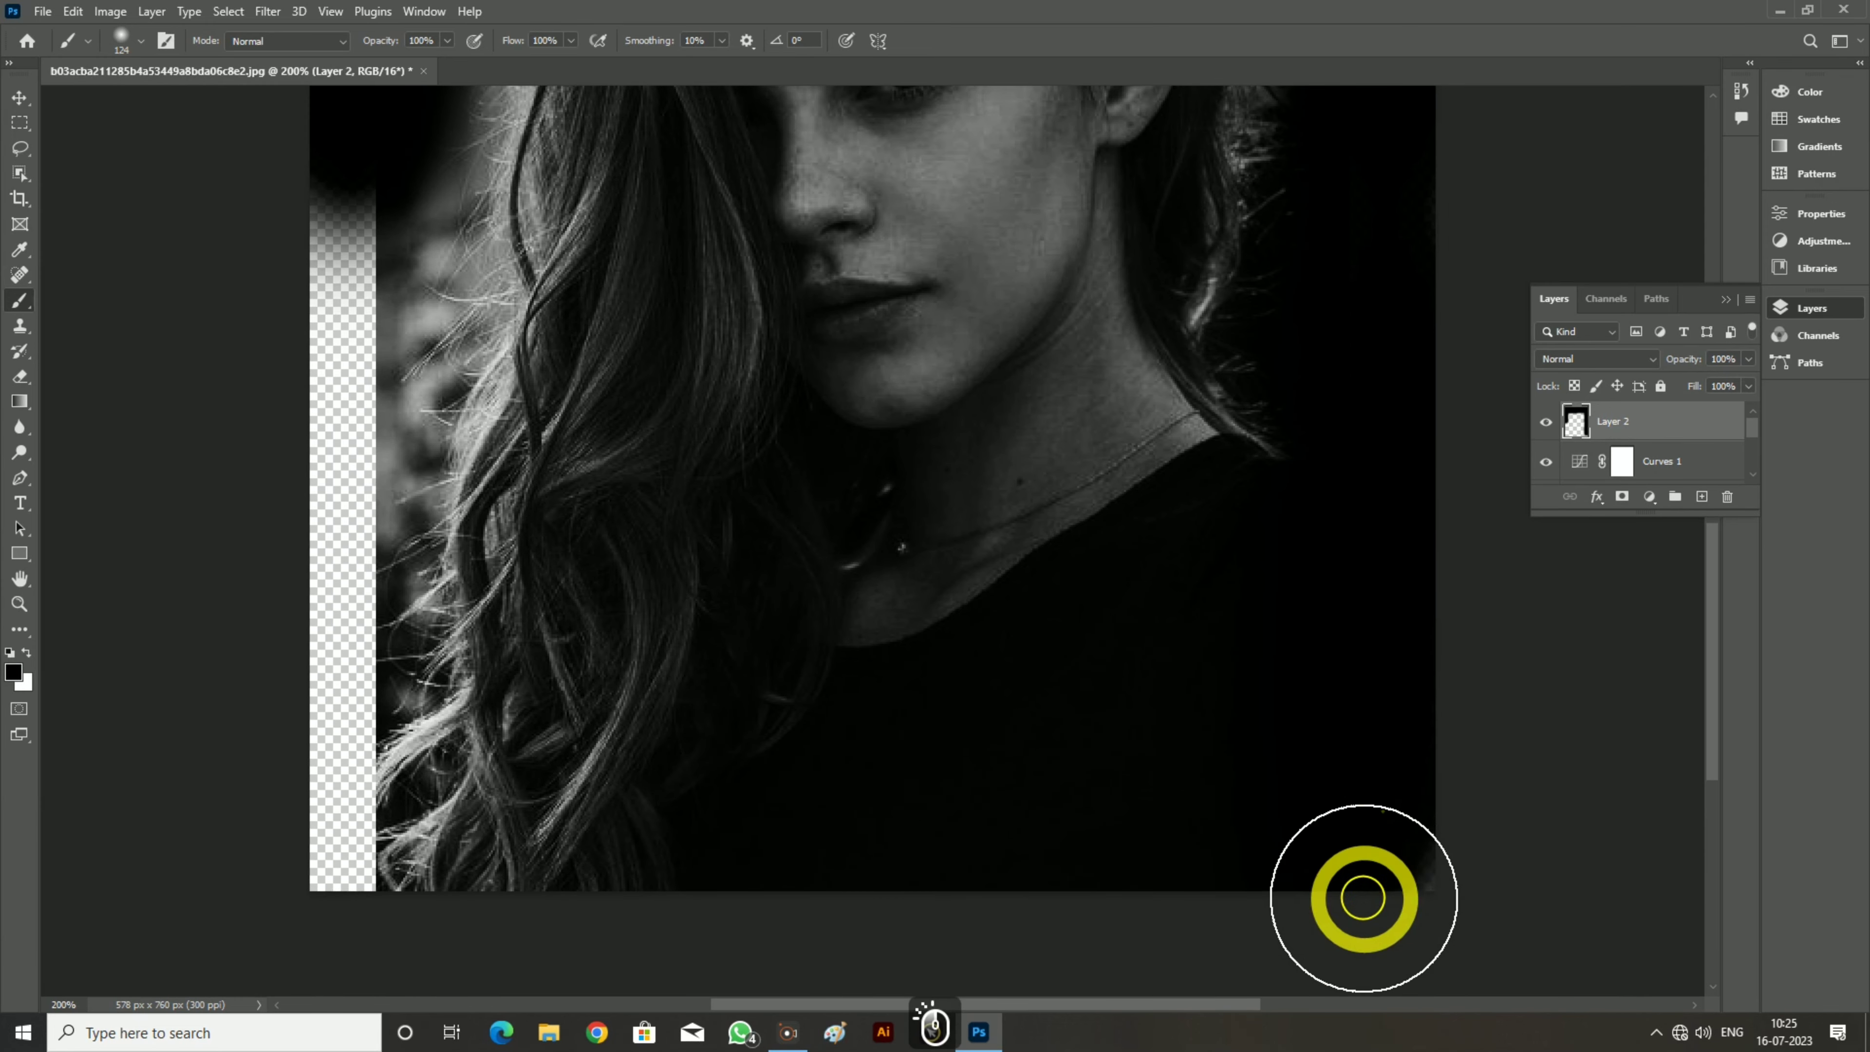
pyautogui.moveTo(319, 847)
pyautogui.mouseDown()
pyautogui.moveTo(335, 907)
pyautogui.moveTo(372, 901)
pyautogui.moveTo(345, 599)
pyautogui.moveTo(334, 710)
pyautogui.moveTo(351, 472)
pyautogui.mouseUp()
pyautogui.scroll(1, 342, 516)
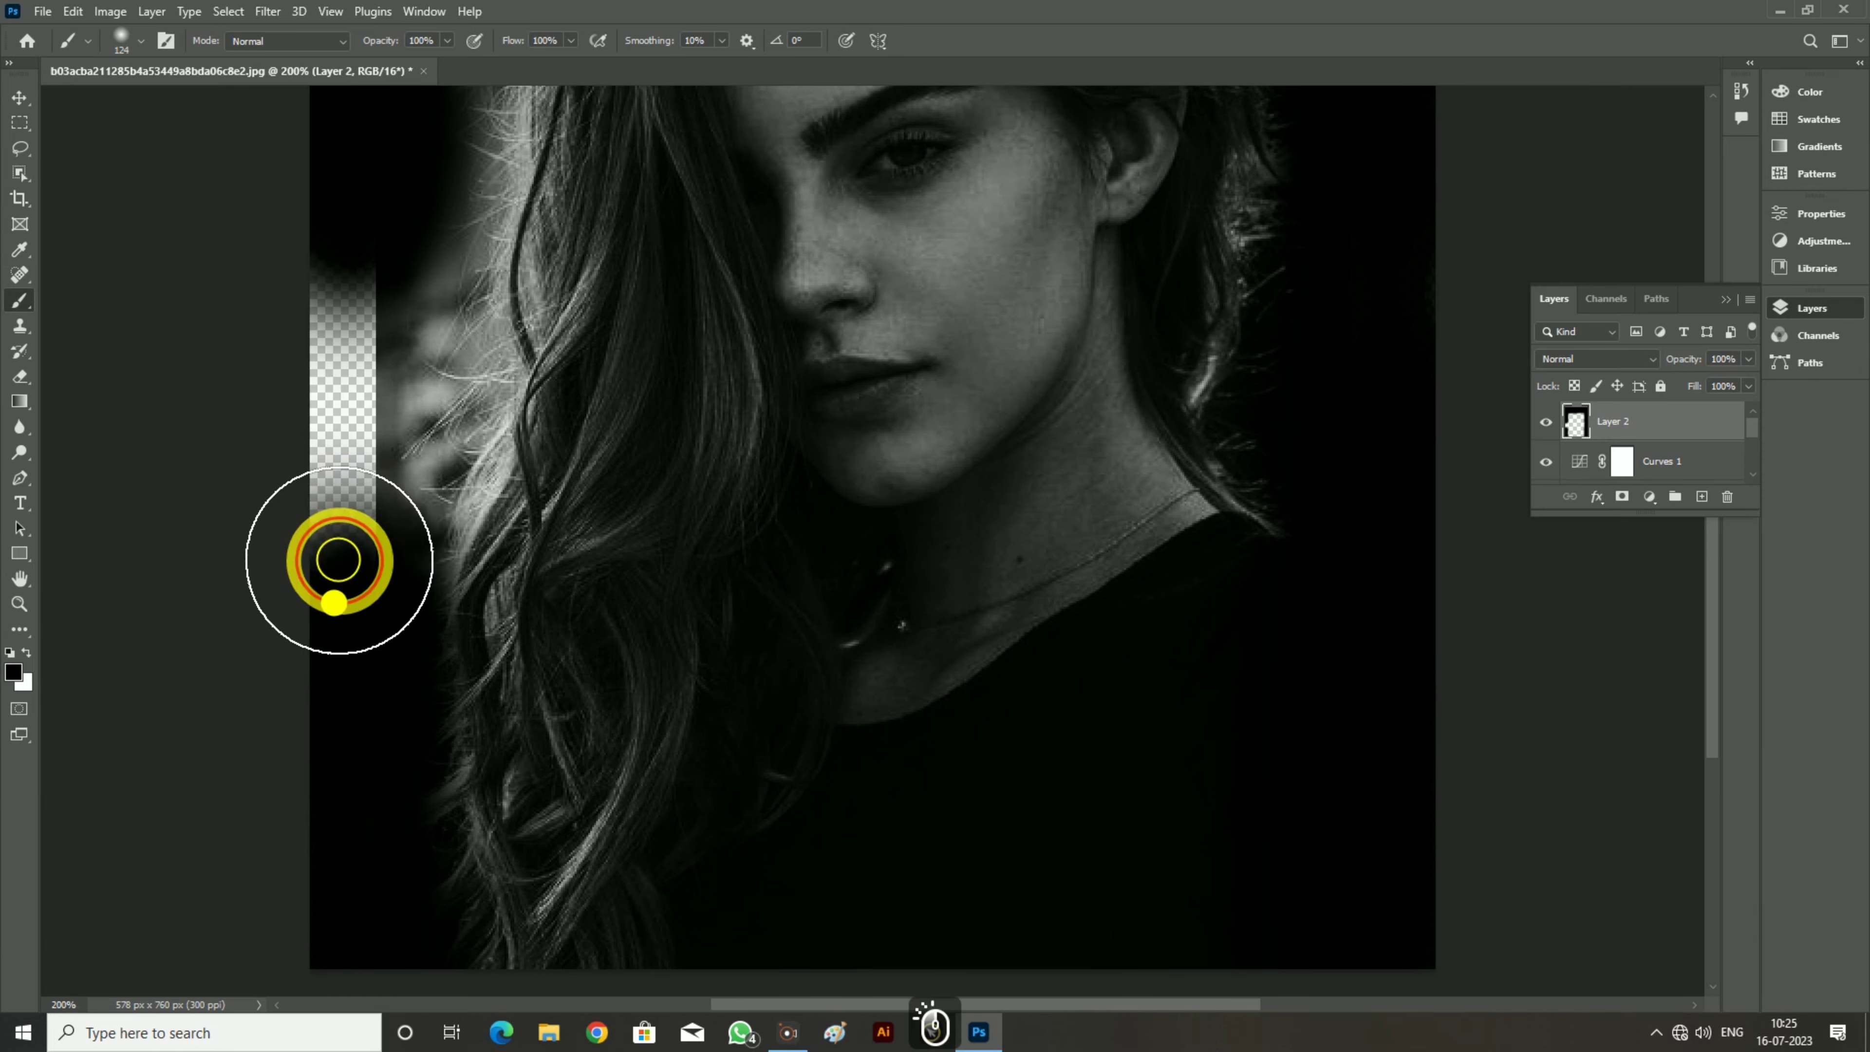
pyautogui.moveTo(334, 556)
pyautogui.mouseDown()
pyautogui.moveTo(343, 613)
pyautogui.moveTo(359, 551)
pyautogui.moveTo(317, 578)
pyautogui.mouseUp()
# Paint black over the outer hair and backlit stray strands on both sides of the head to fade them into darkness
pyautogui.press('ctrl+KP_Subtract')
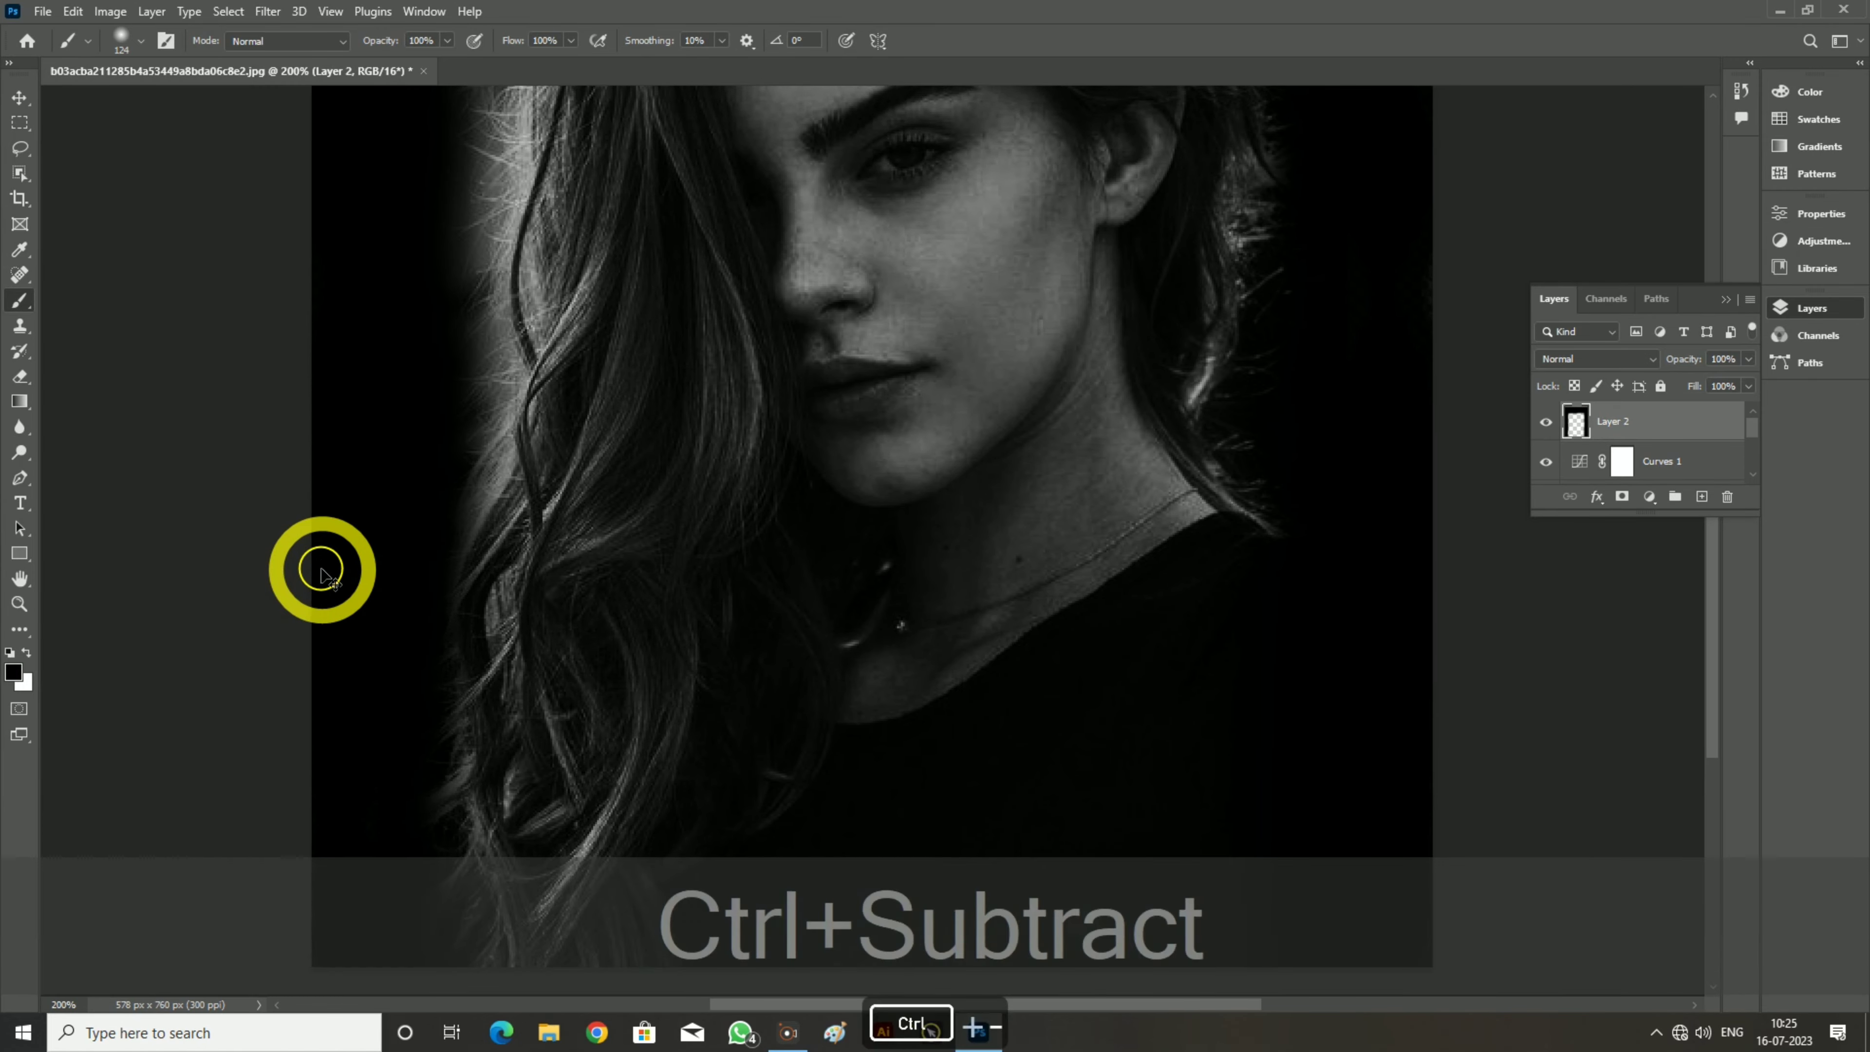
pyautogui.moveTo(678, 216)
pyautogui.mouseDown()
pyautogui.moveTo(711, 168)
pyautogui.moveTo(691, 180)
pyautogui.moveTo(760, 151)
pyautogui.moveTo(665, 249)
pyautogui.moveTo(683, 416)
pyautogui.moveTo(648, 596)
pyautogui.moveTo(658, 748)
pyautogui.moveTo(653, 722)
pyautogui.moveTo(695, 707)
pyautogui.mouseUp()
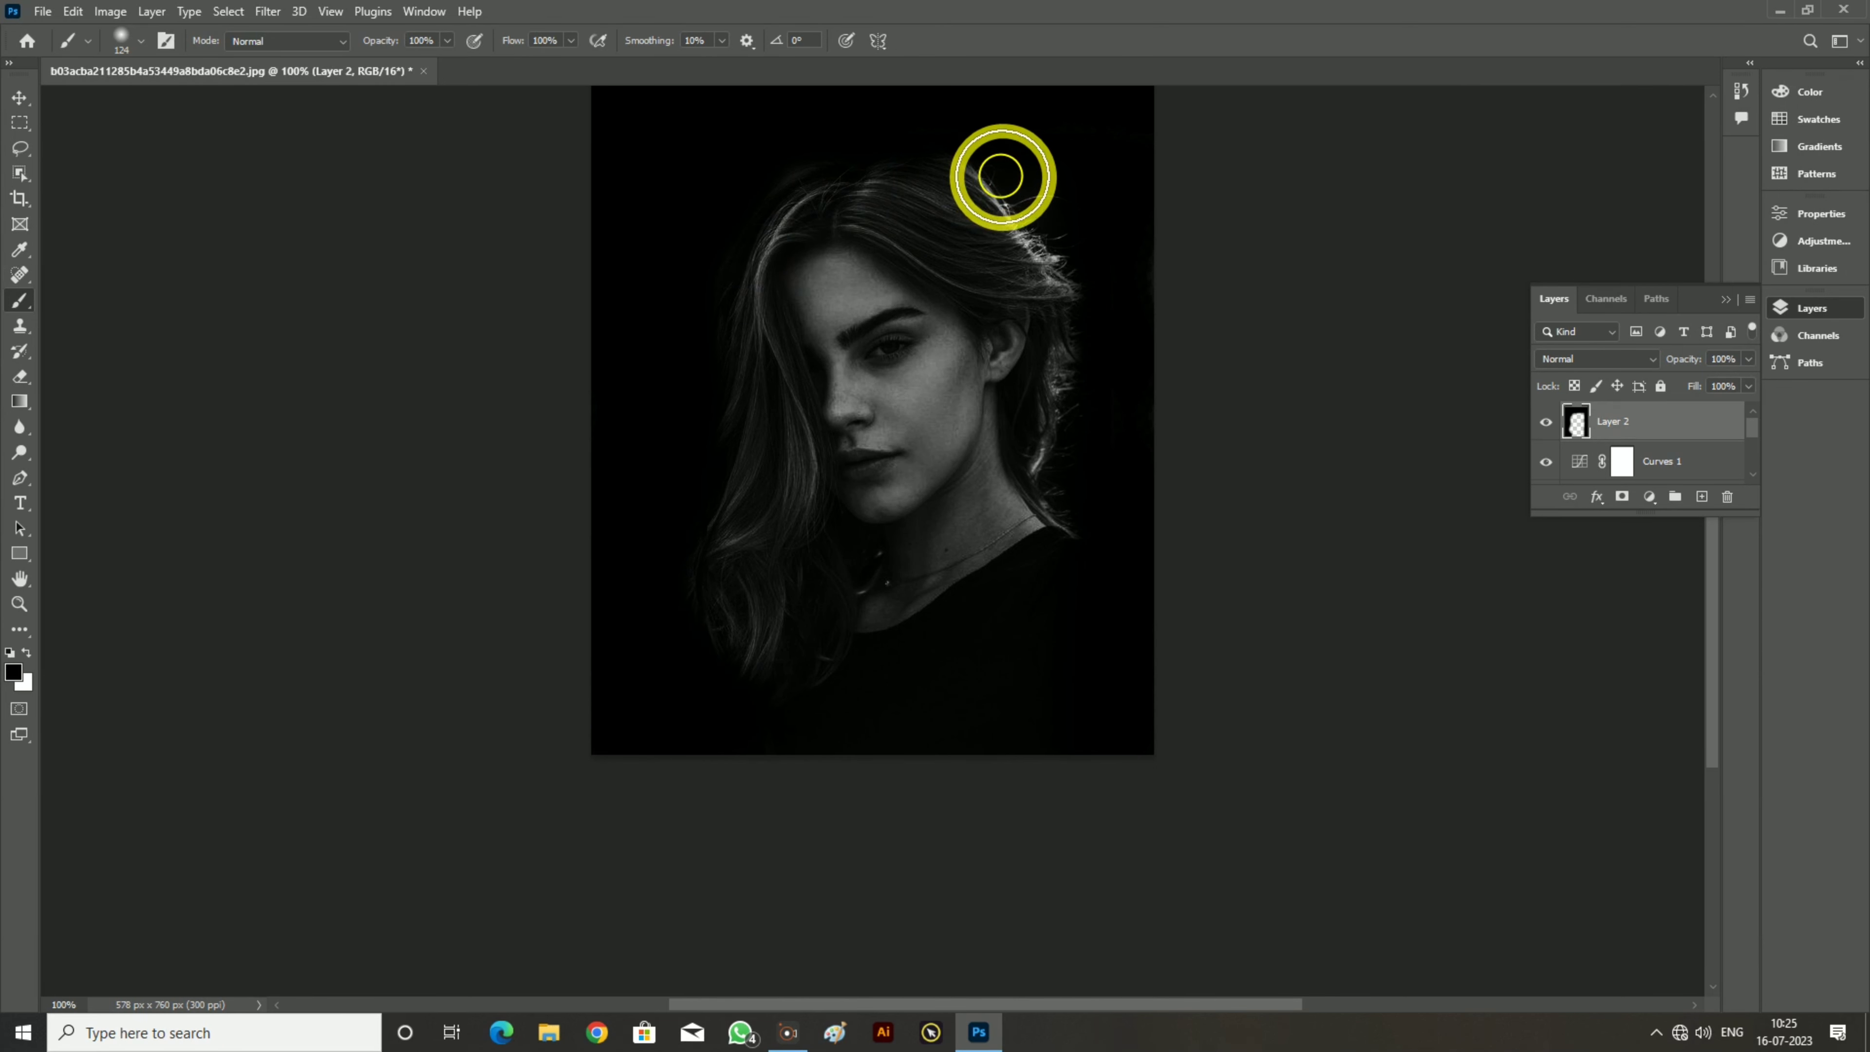
pyautogui.moveTo(998, 175)
pyautogui.mouseDown()
pyautogui.moveTo(1073, 288)
pyautogui.moveTo(1073, 510)
pyautogui.moveTo(1073, 358)
pyautogui.moveTo(1014, 196)
pyautogui.moveTo(835, 129)
pyautogui.moveTo(758, 182)
pyautogui.moveTo(701, 335)
pyautogui.moveTo(664, 556)
pyautogui.moveTo(778, 647)
pyautogui.moveTo(172, 114)
pyautogui.mouseUp()
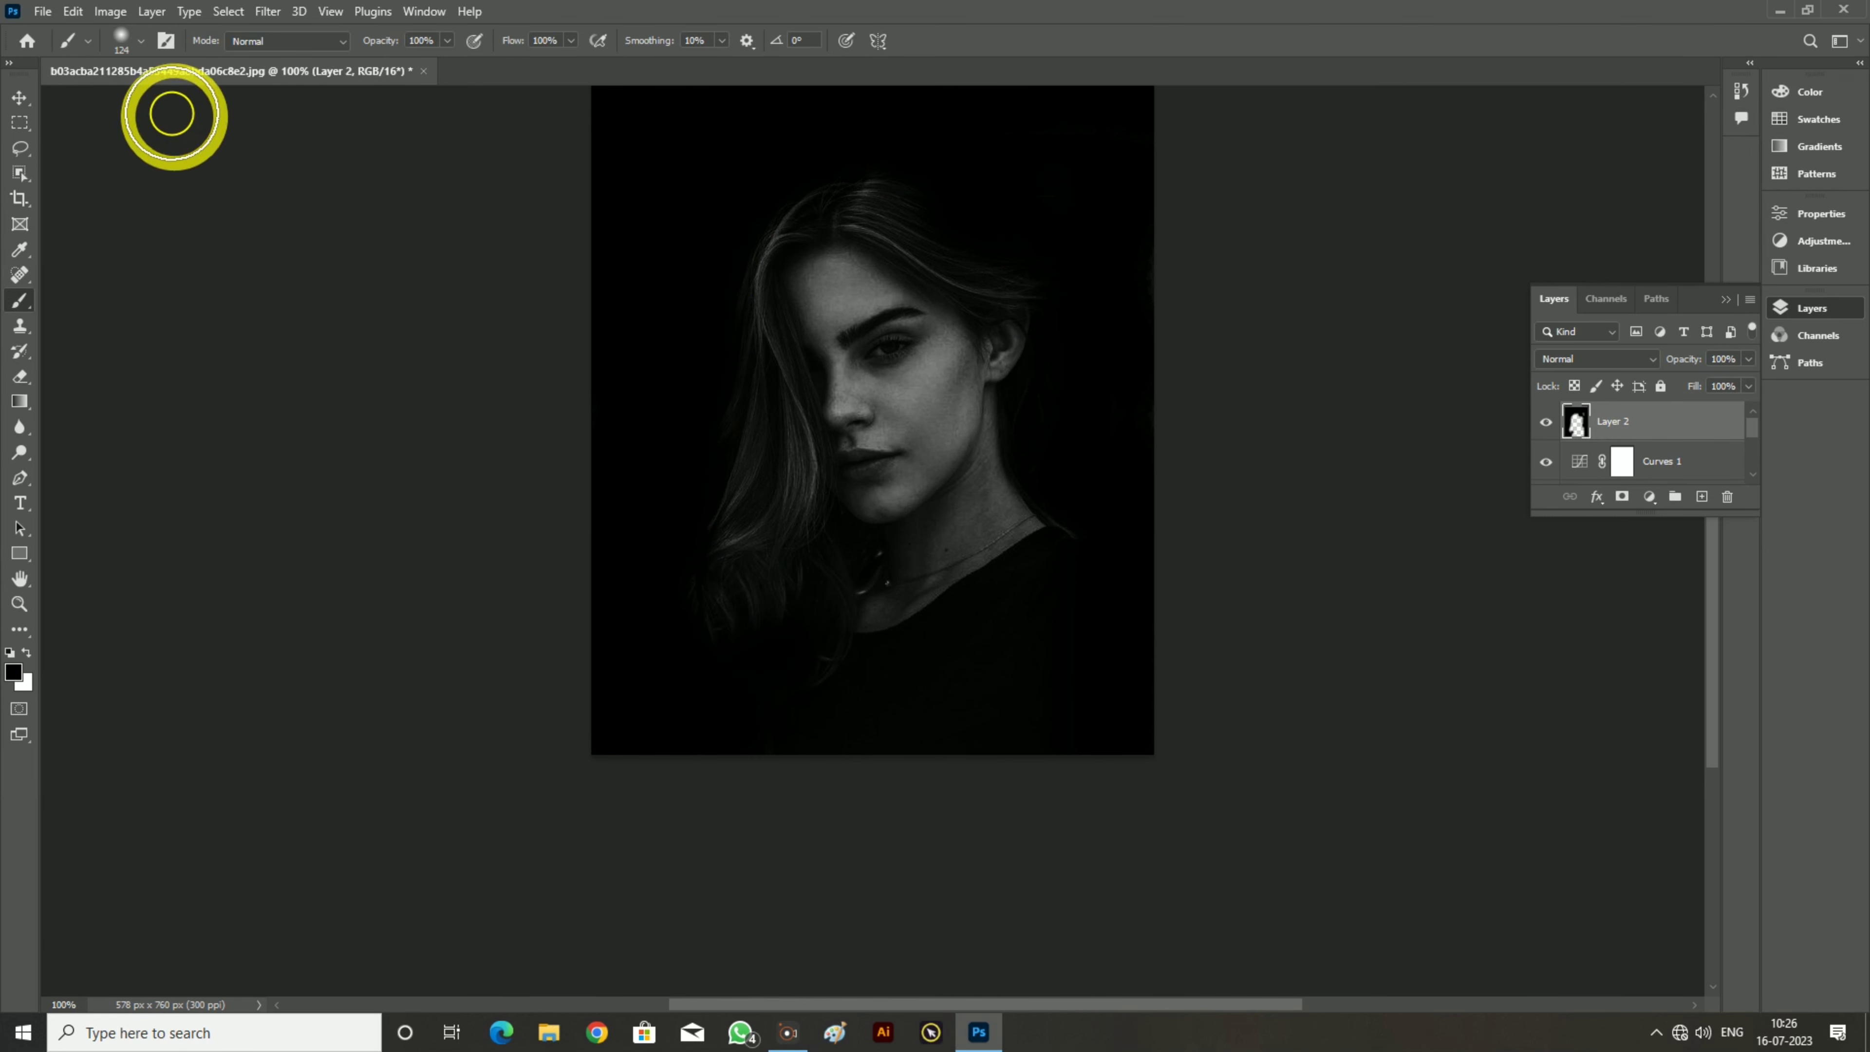
# Reduce the brush size to 40 px
pyautogui.click(137, 53)
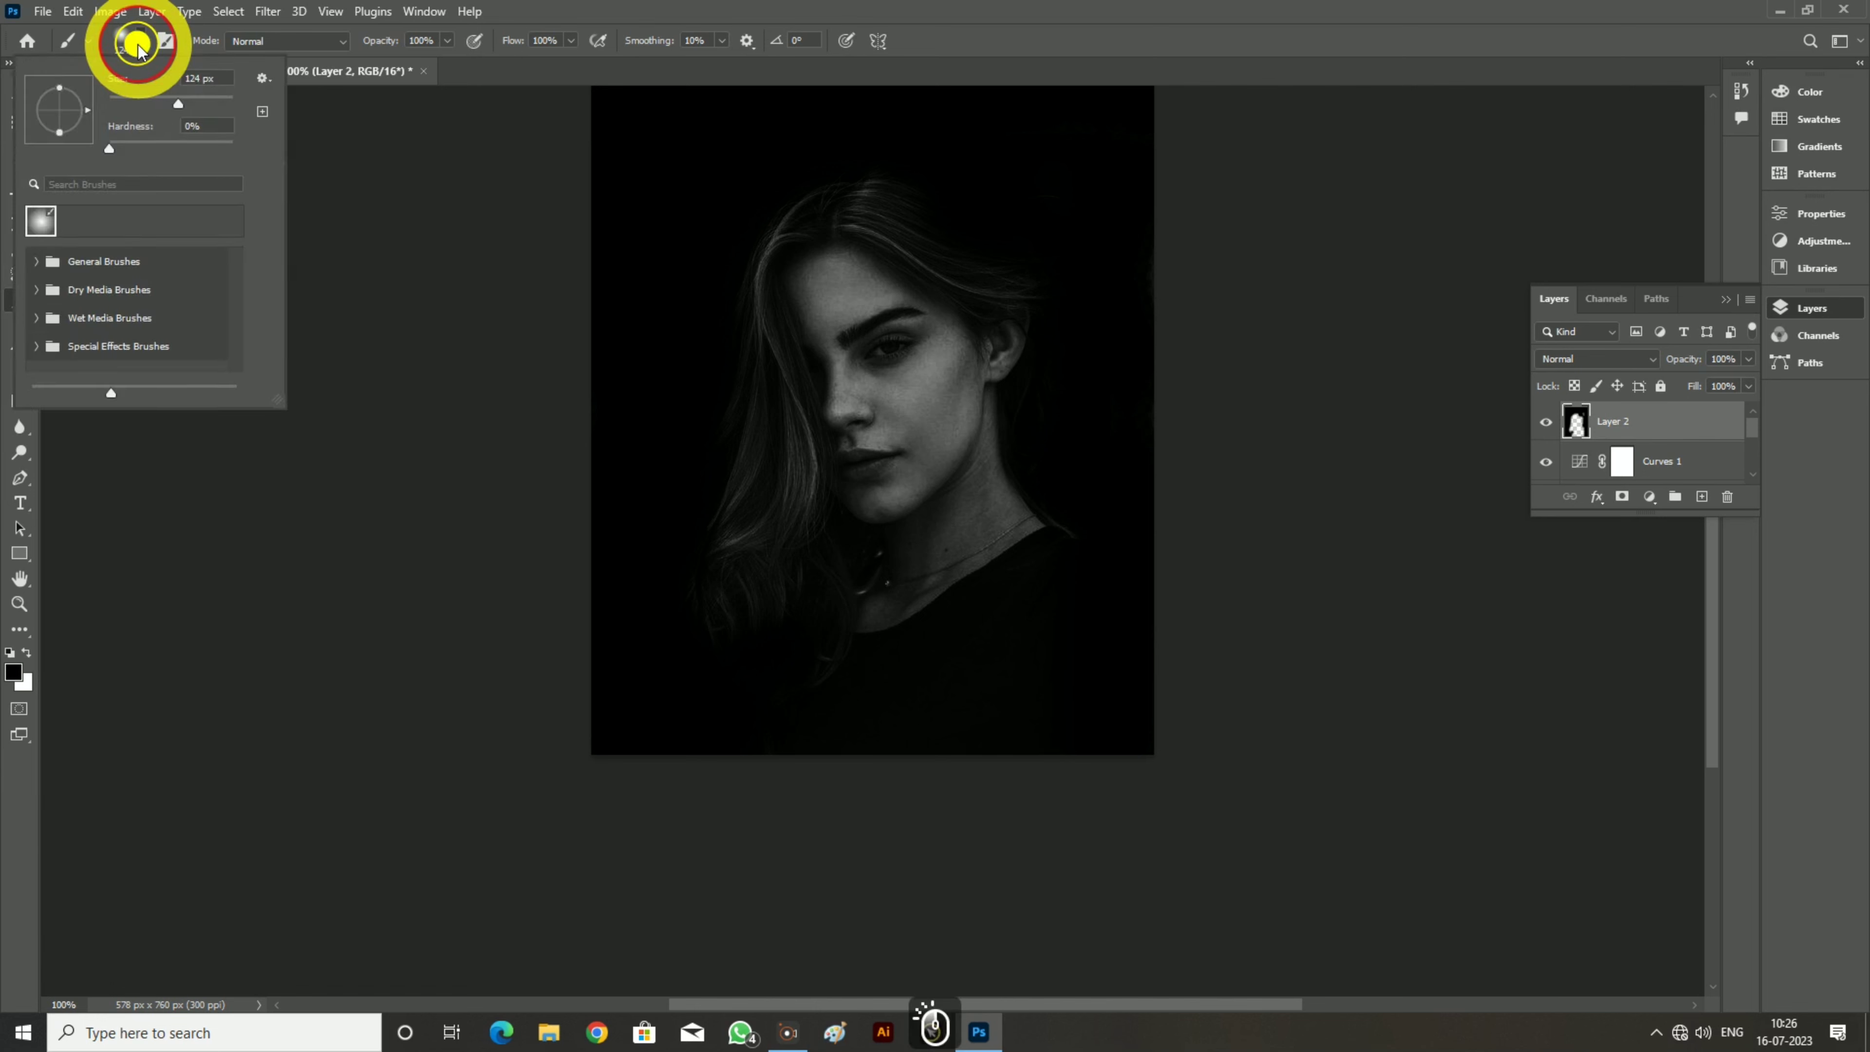
pyautogui.click(134, 100)
pyautogui.click(836, 377)
pyautogui.moveTo(750, 346); pyautogui.dragTo(747, 512)
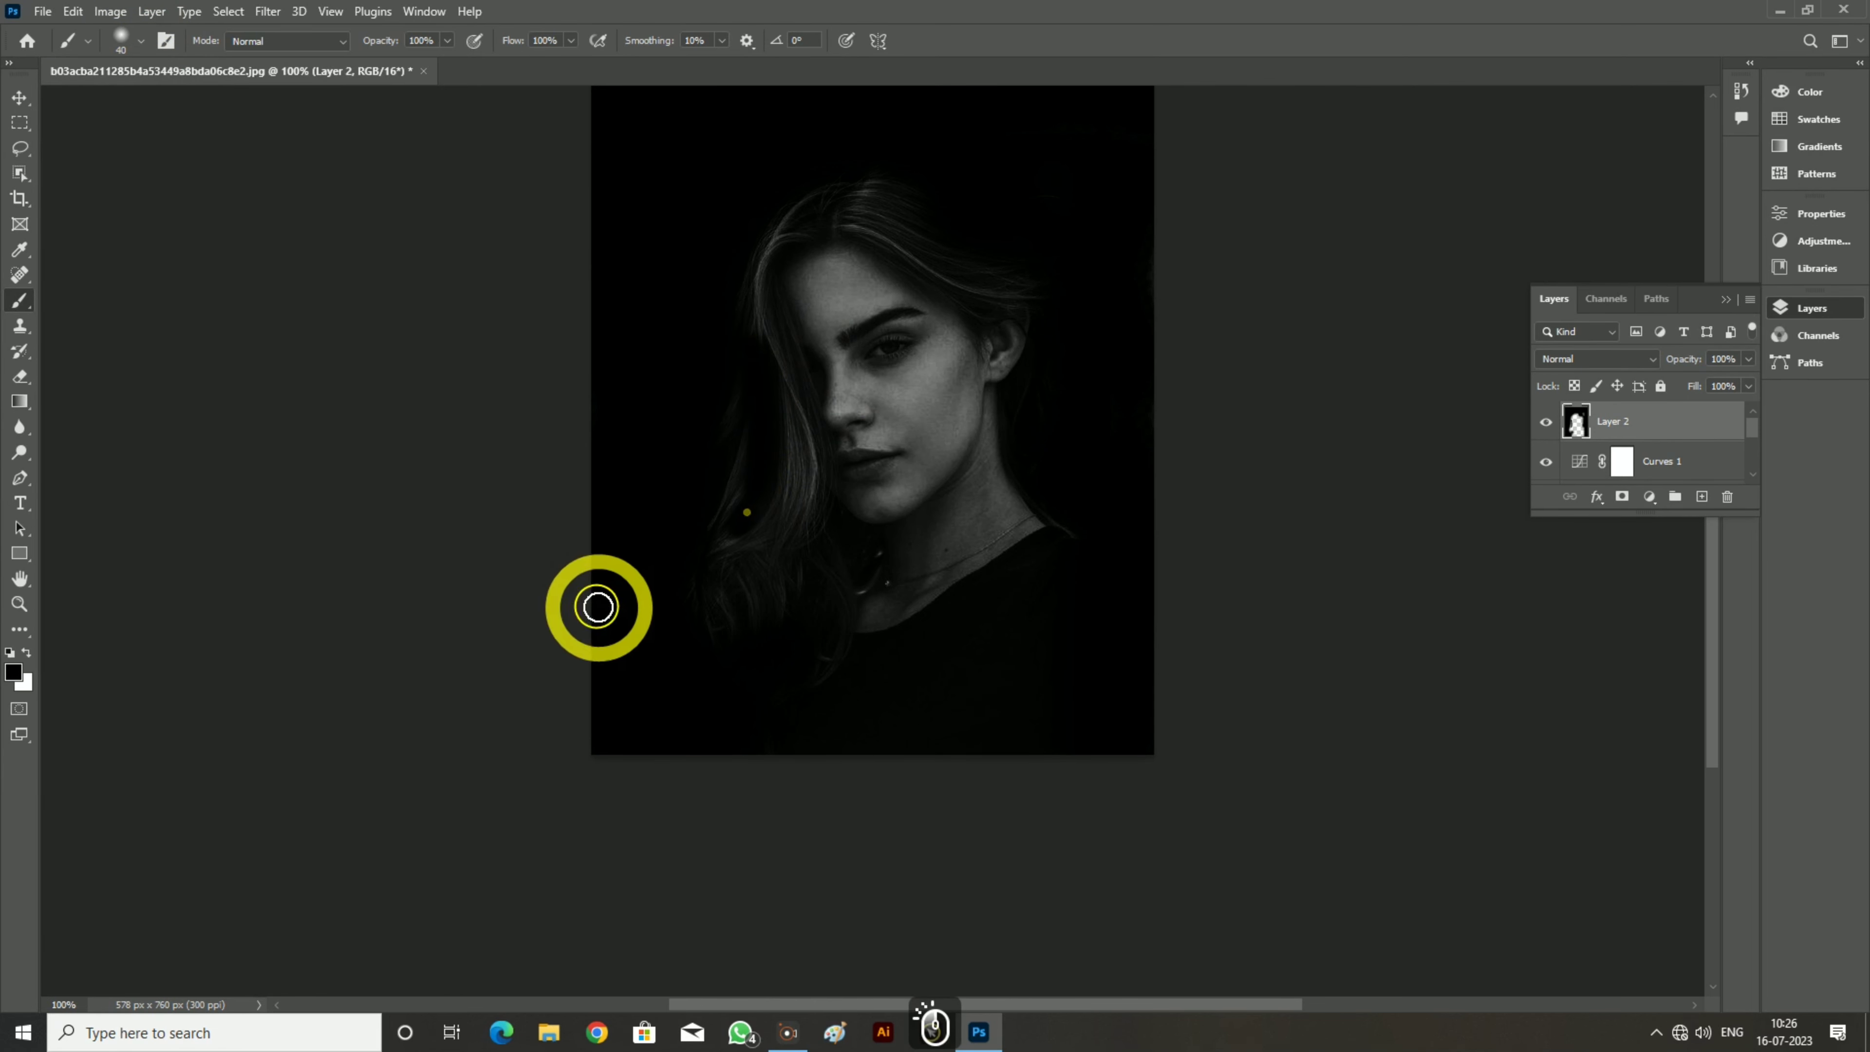
pyautogui.hotkey('ctrl', 'z')
pyautogui.hotkey('ctrl', 'z')
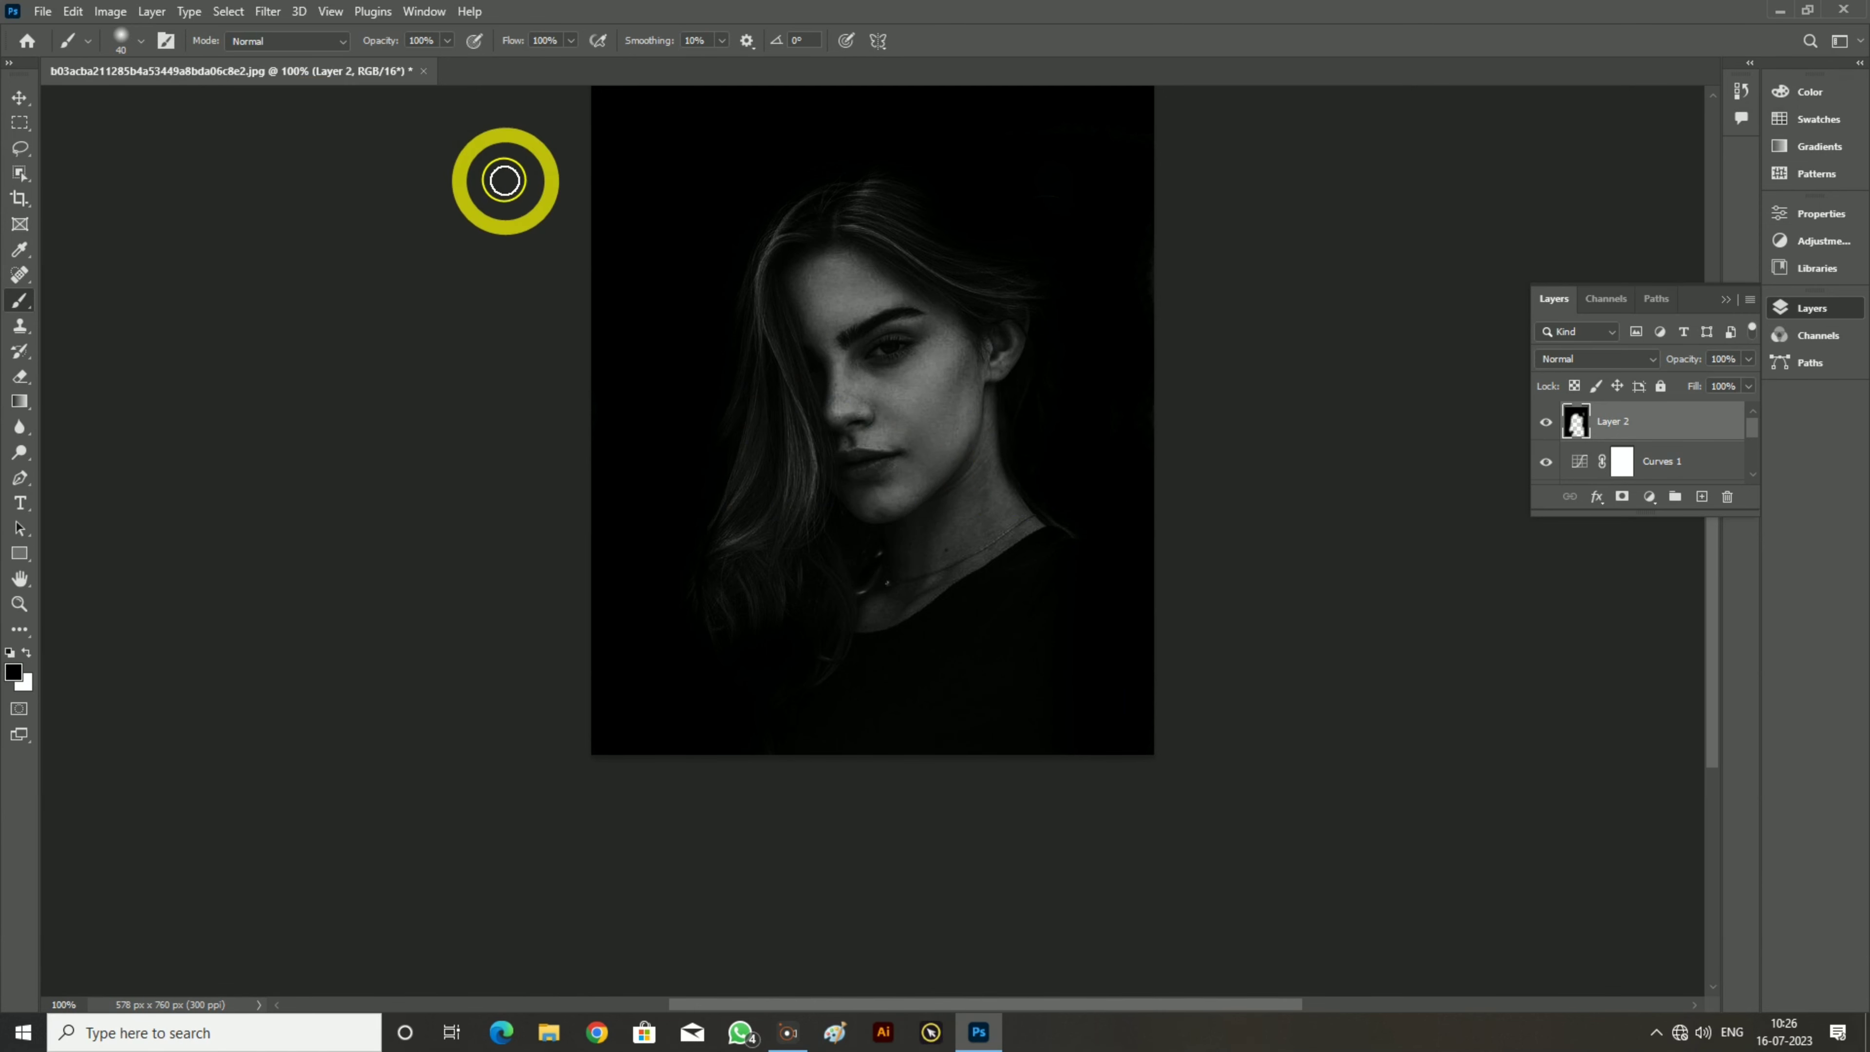
# Paint black with the smaller brush over the stray hair along the crown, behind the ear and beside the neck
pyautogui.moveTo(894, 190)
pyautogui.mouseDown()
pyautogui.moveTo(1050, 273)
pyautogui.moveTo(1012, 274)
pyautogui.moveTo(921, 219)
pyautogui.moveTo(1046, 295)
pyautogui.mouseUp()
pyautogui.click(1050, 294)
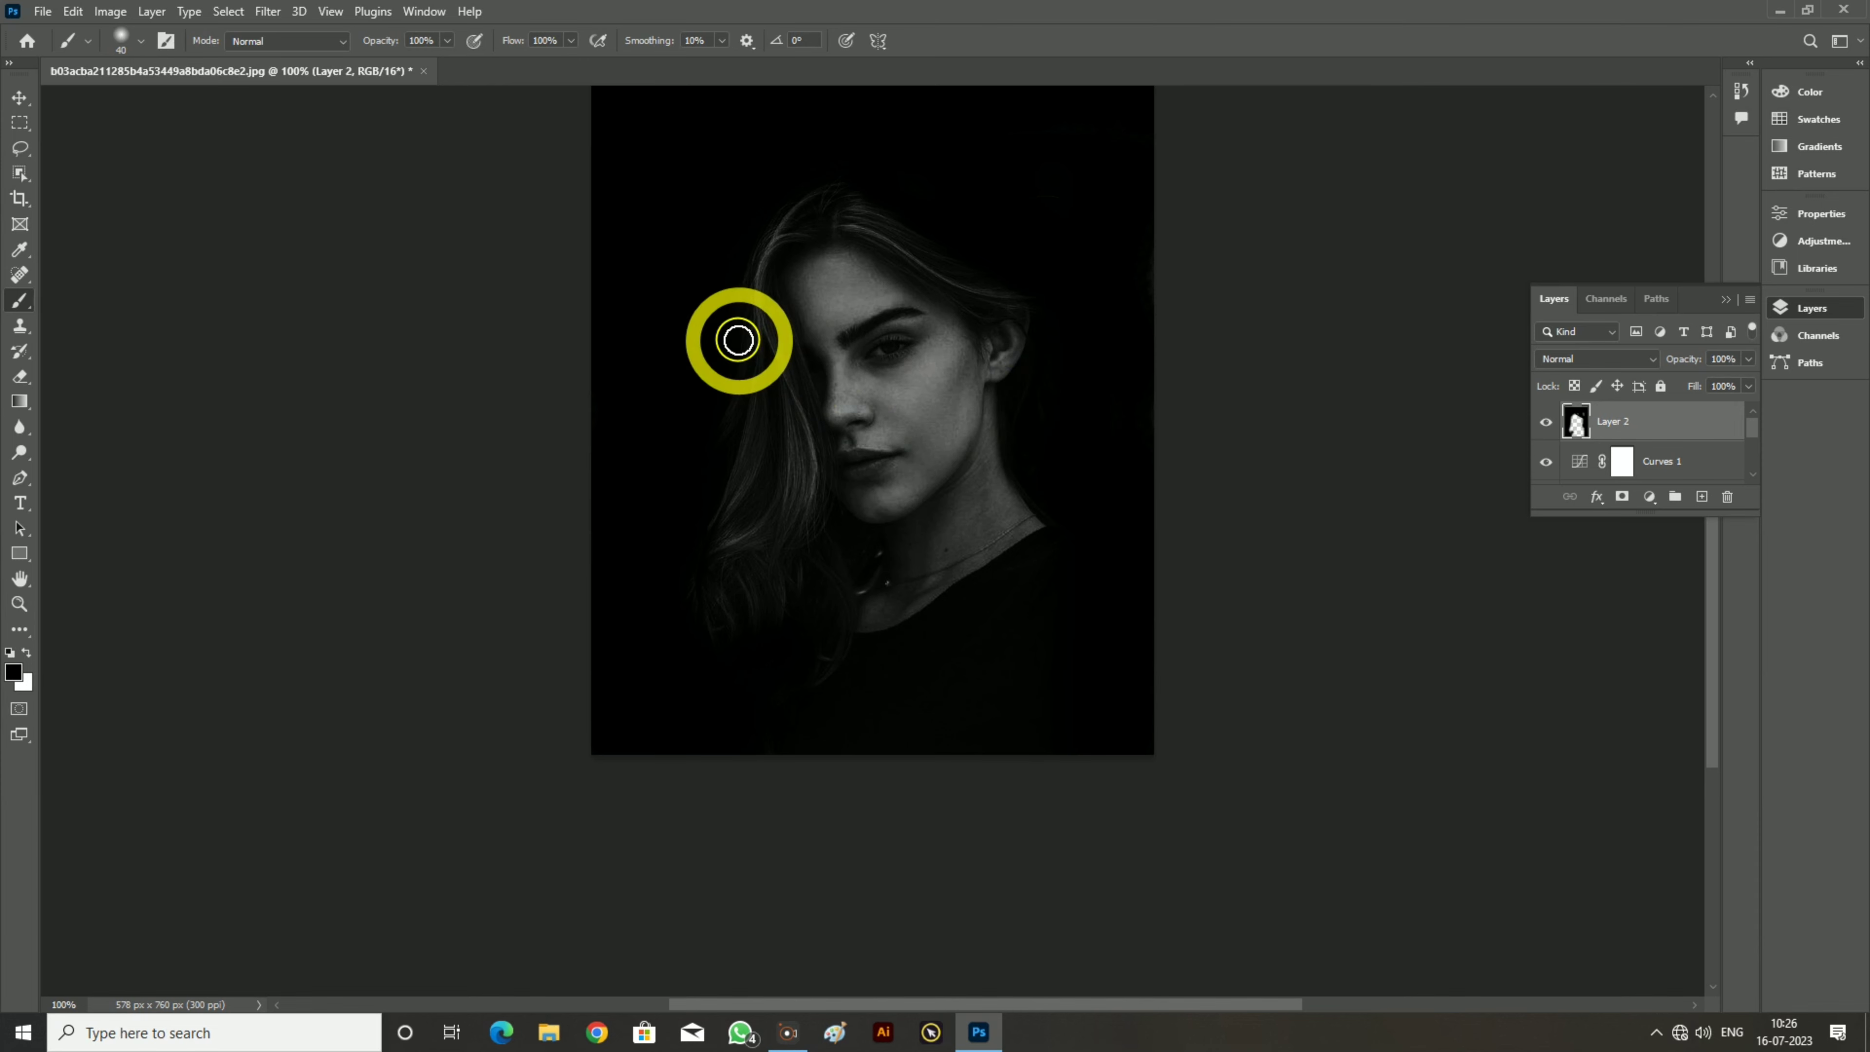
pyautogui.press('ctrl+KP_Add')
pyautogui.scroll(2, 738, 340)
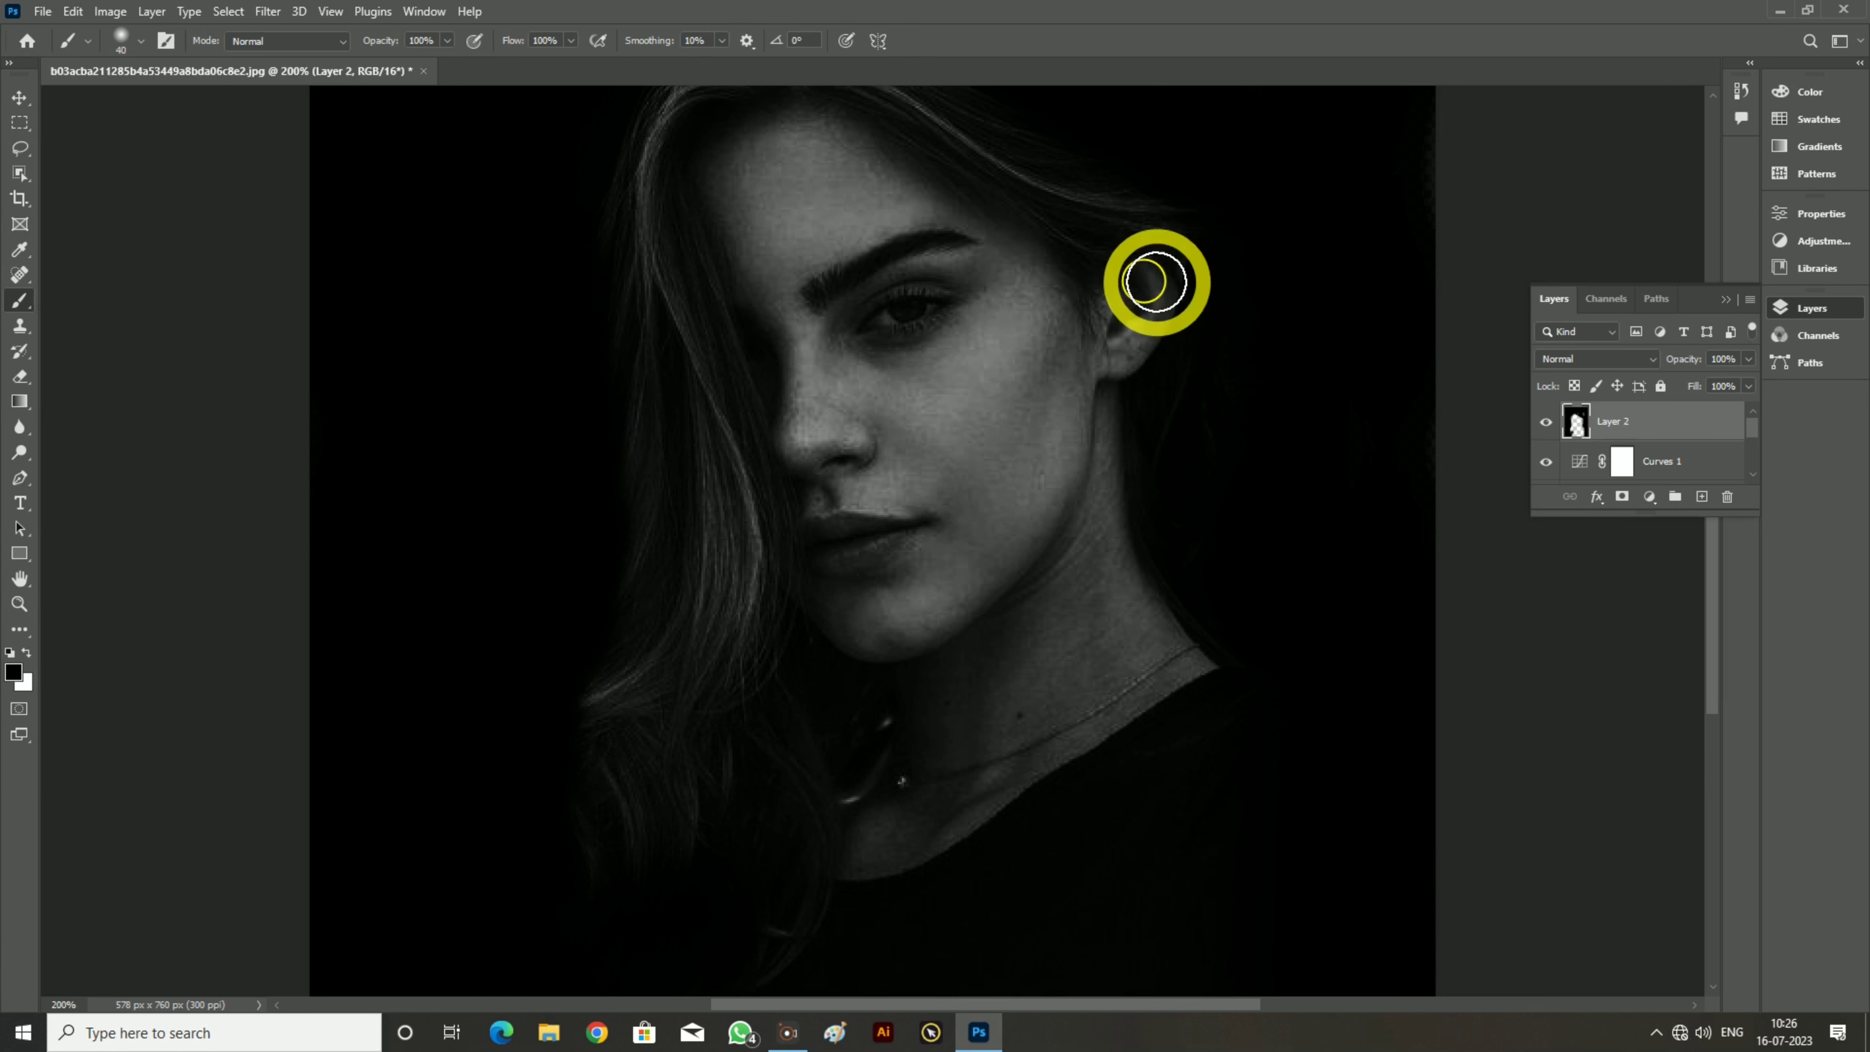
pyautogui.scroll(3, 1156, 283)
pyautogui.moveTo(1140, 328)
pyautogui.mouseDown()
pyautogui.moveTo(1265, 534)
pyautogui.moveTo(1186, 638)
pyautogui.moveTo(1281, 851)
pyautogui.mouseUp()
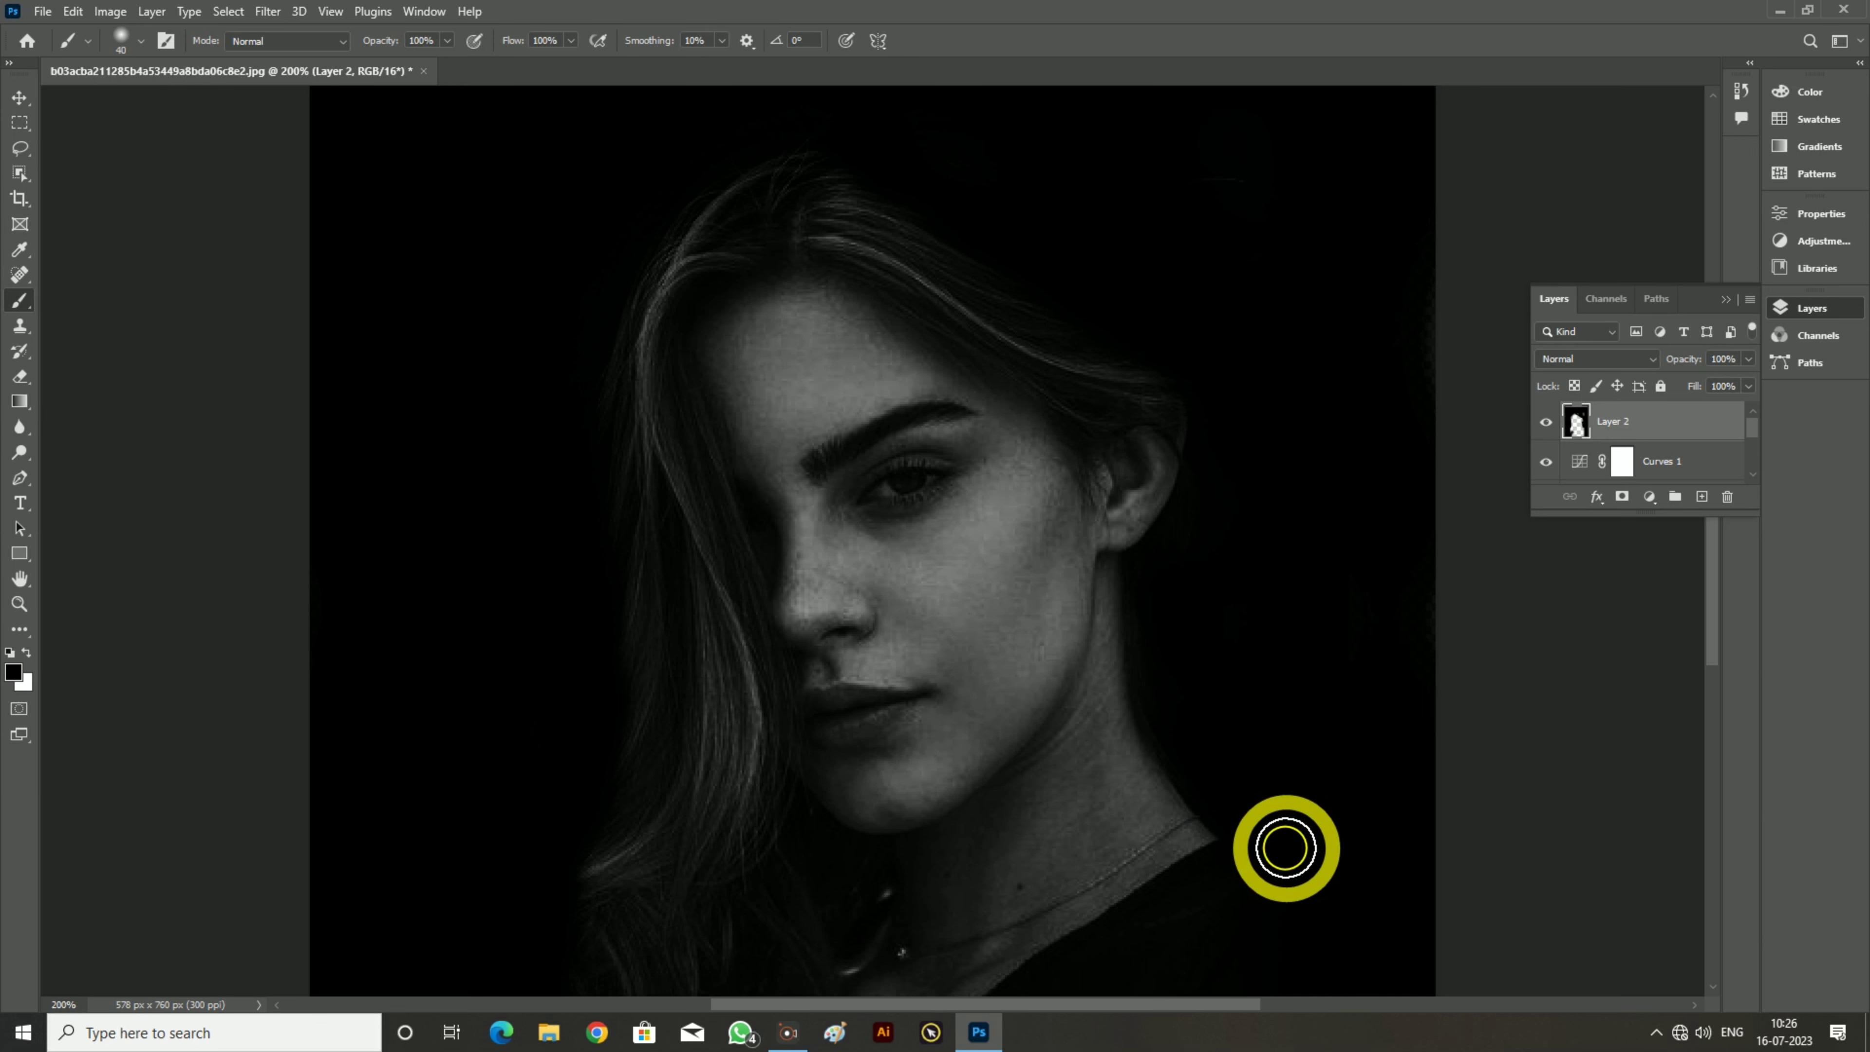
pyautogui.hotkey('ctrl', 'z')
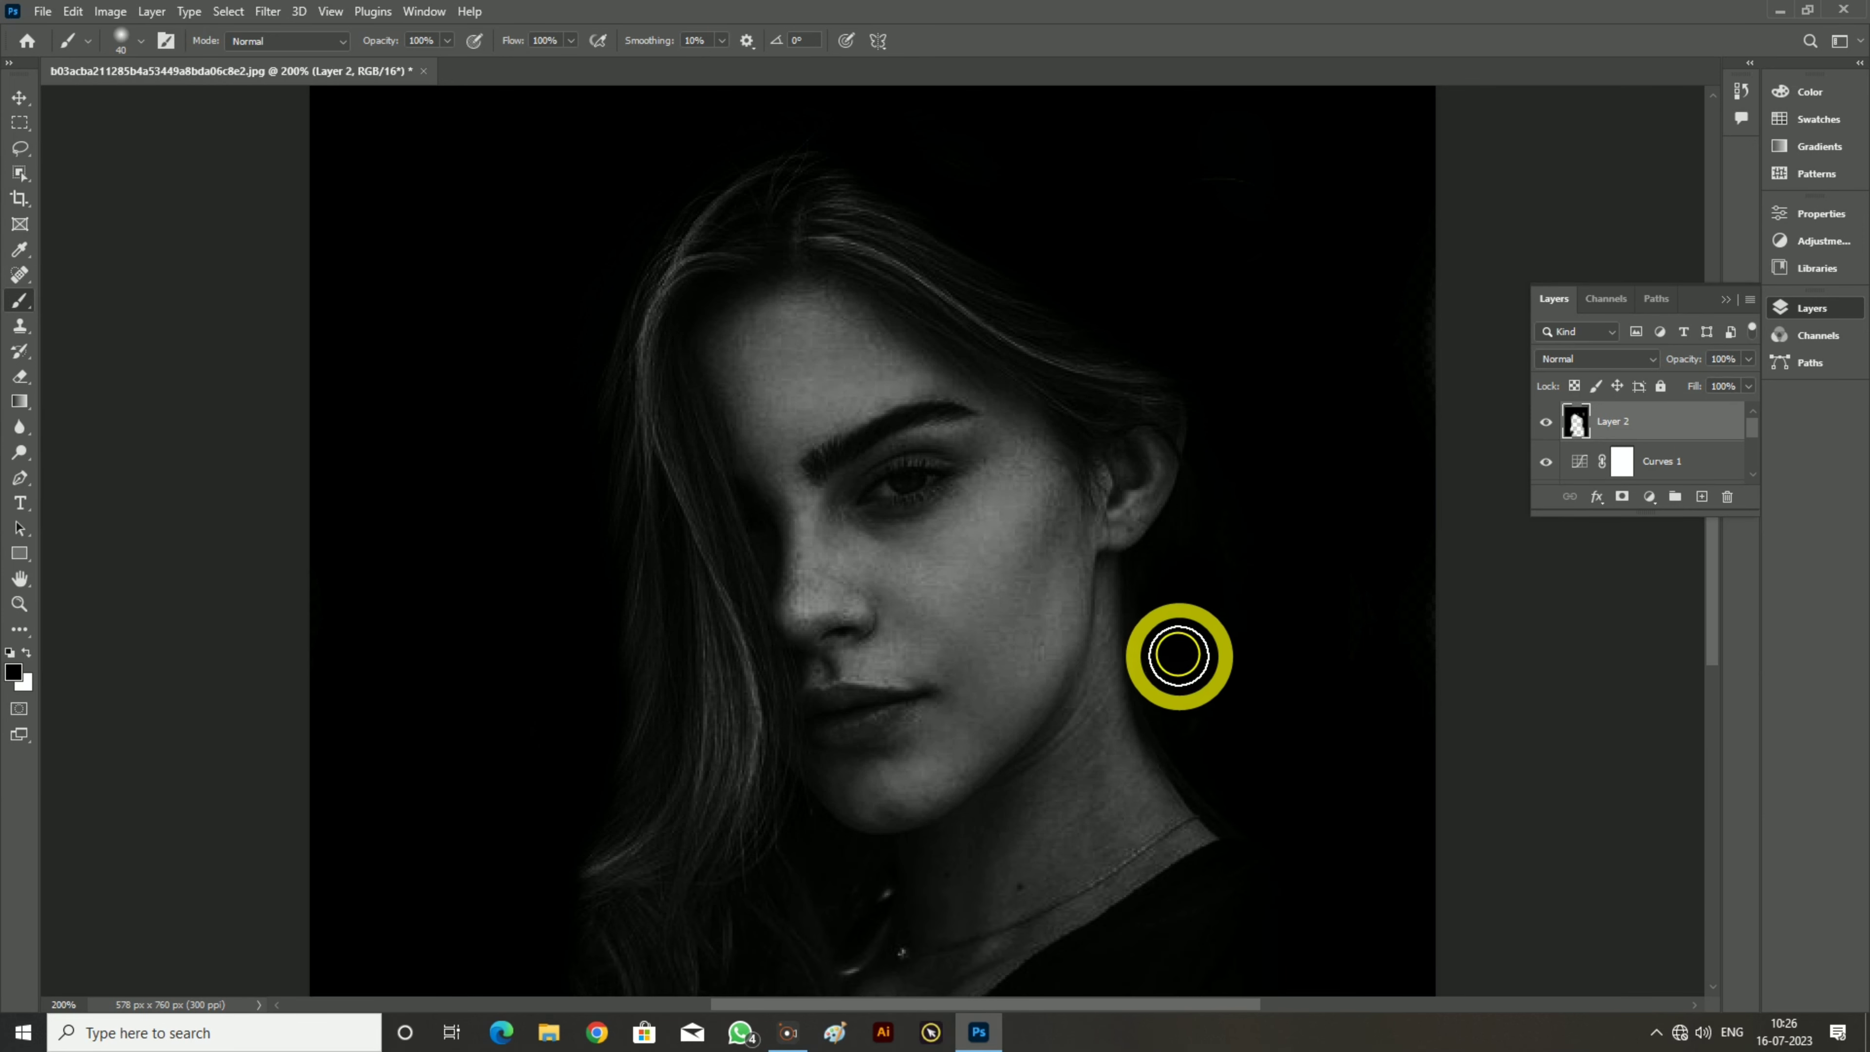
pyautogui.moveTo(1219, 763)
pyautogui.mouseDown()
pyautogui.moveTo(1289, 819)
pyautogui.moveTo(1278, 683)
pyautogui.moveTo(1321, 655)
pyautogui.moveTo(1254, 558)
pyautogui.moveTo(1262, 498)
pyautogui.mouseUp()
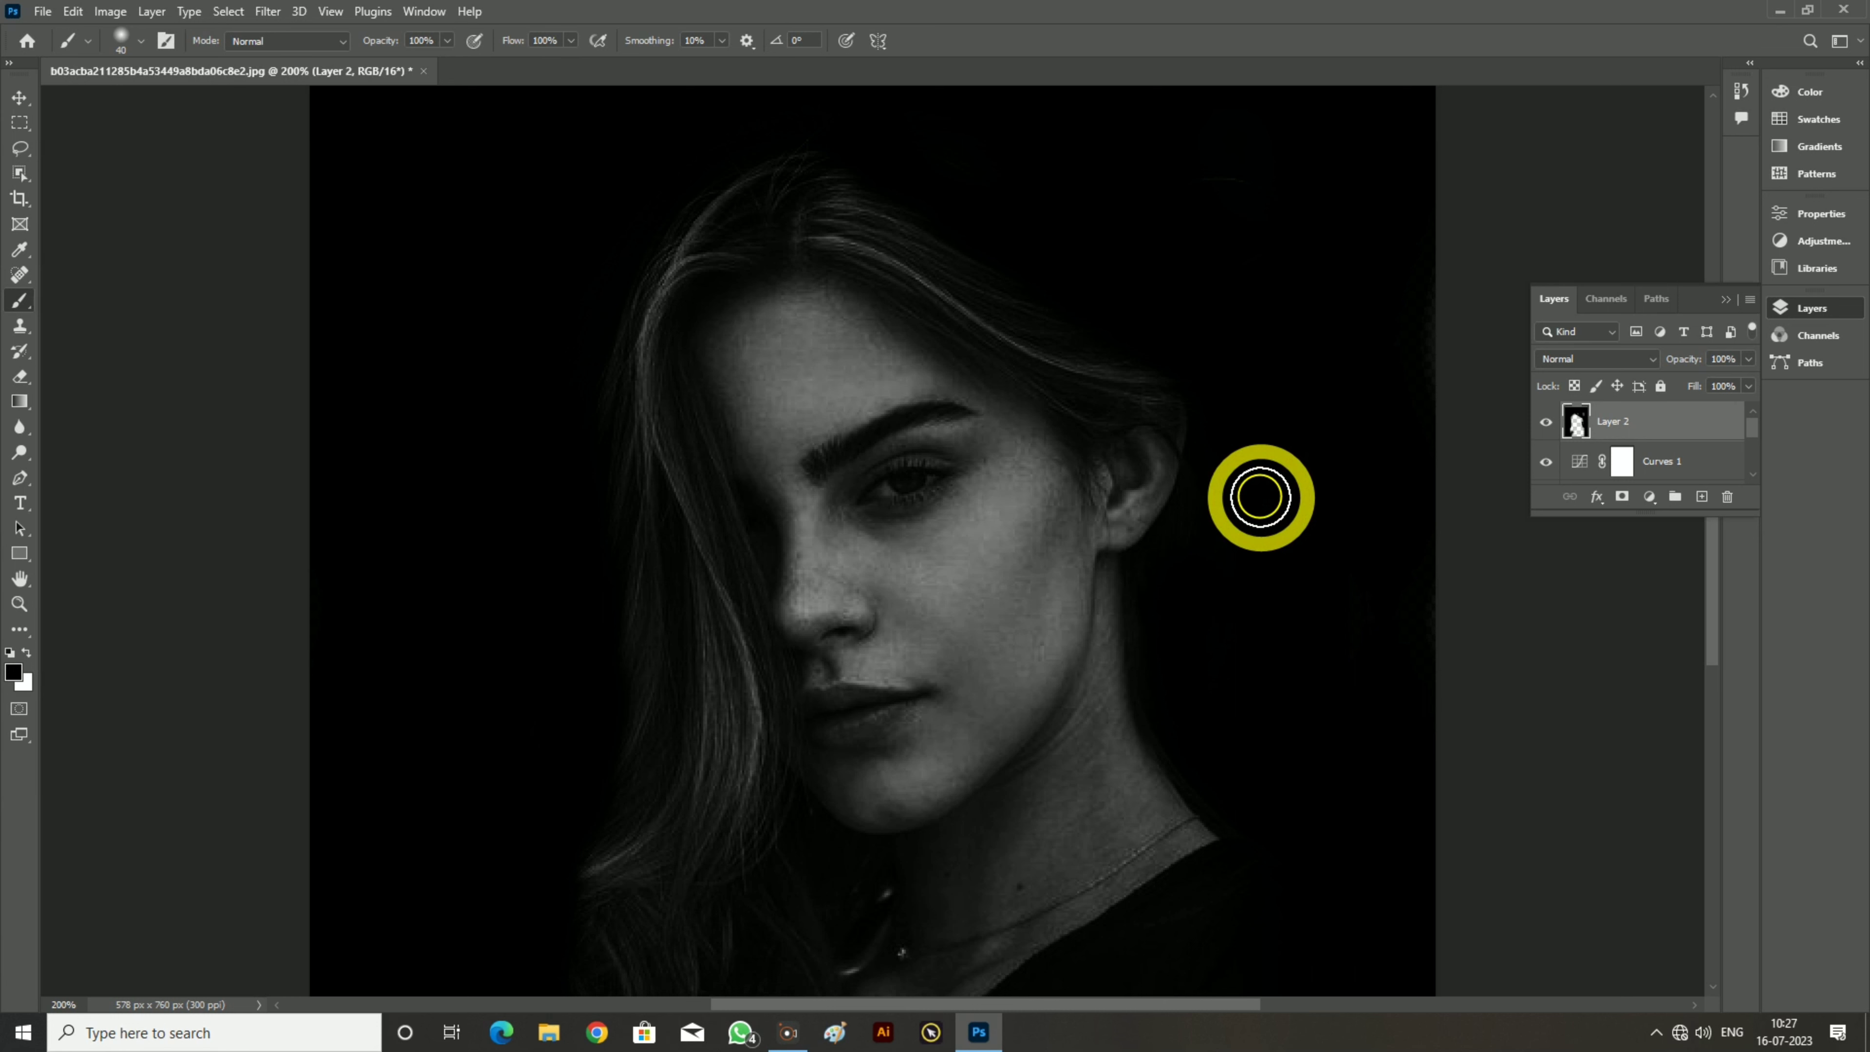
# Paint black over the outer edge of the long loose hair beside the face, from the temple down to its ends
pyautogui.moveTo(562, 348)
pyautogui.mouseDown()
pyautogui.moveTo(577, 530)
pyautogui.moveTo(586, 268)
pyautogui.moveTo(549, 476)
pyautogui.moveTo(569, 517)
pyautogui.moveTo(594, 506)
pyautogui.moveTo(604, 588)
pyautogui.moveTo(602, 472)
pyautogui.moveTo(613, 641)
pyautogui.moveTo(628, 579)
pyautogui.moveTo(641, 633)
pyautogui.moveTo(603, 487)
pyautogui.moveTo(621, 640)
pyautogui.moveTo(600, 752)
pyautogui.moveTo(624, 750)
pyautogui.moveTo(592, 790)
pyautogui.moveTo(529, 814)
pyautogui.moveTo(627, 485)
pyautogui.moveTo(596, 325)
pyautogui.moveTo(581, 451)
pyautogui.mouseUp()
pyautogui.scroll(-2, 613, 518)
pyautogui.moveTo(626, 547)
pyautogui.mouseDown()
pyautogui.moveTo(684, 897)
pyautogui.moveTo(838, 851)
pyautogui.moveTo(781, 885)
pyautogui.moveTo(674, 892)
pyautogui.moveTo(740, 887)
pyautogui.moveTo(743, 747)
pyautogui.moveTo(704, 790)
pyautogui.moveTo(694, 749)
pyautogui.moveTo(588, 707)
pyautogui.moveTo(711, 723)
pyautogui.moveTo(674, 676)
pyautogui.moveTo(622, 669)
pyautogui.moveTo(635, 554)
pyautogui.moveTo(595, 840)
pyautogui.moveTo(615, 796)
pyautogui.moveTo(692, 895)
pyautogui.moveTo(807, 934)
pyautogui.moveTo(574, 896)
pyautogui.mouseUp()
pyautogui.scroll(-1, 684, 900)
pyautogui.scroll(-1, 684, 900)
pyautogui.hotkey('ctrl', '-')
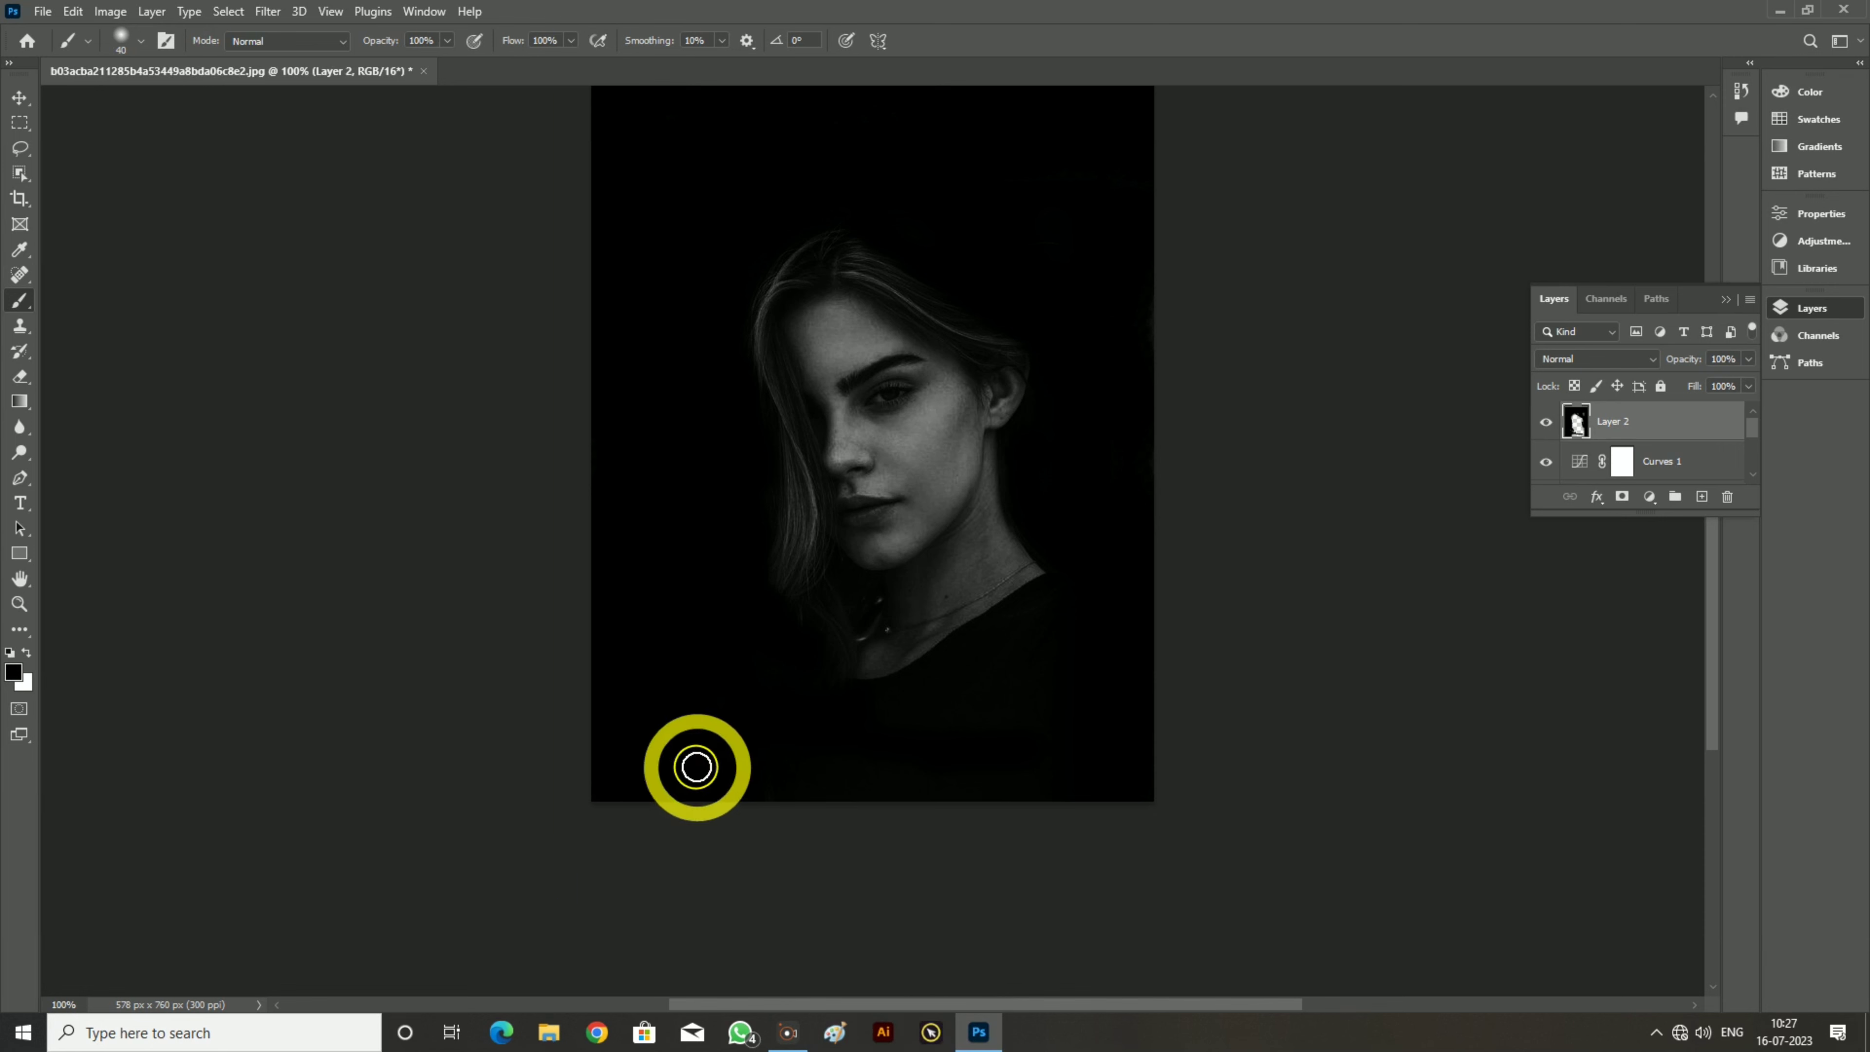
pyautogui.scroll(2, 1309, 604)
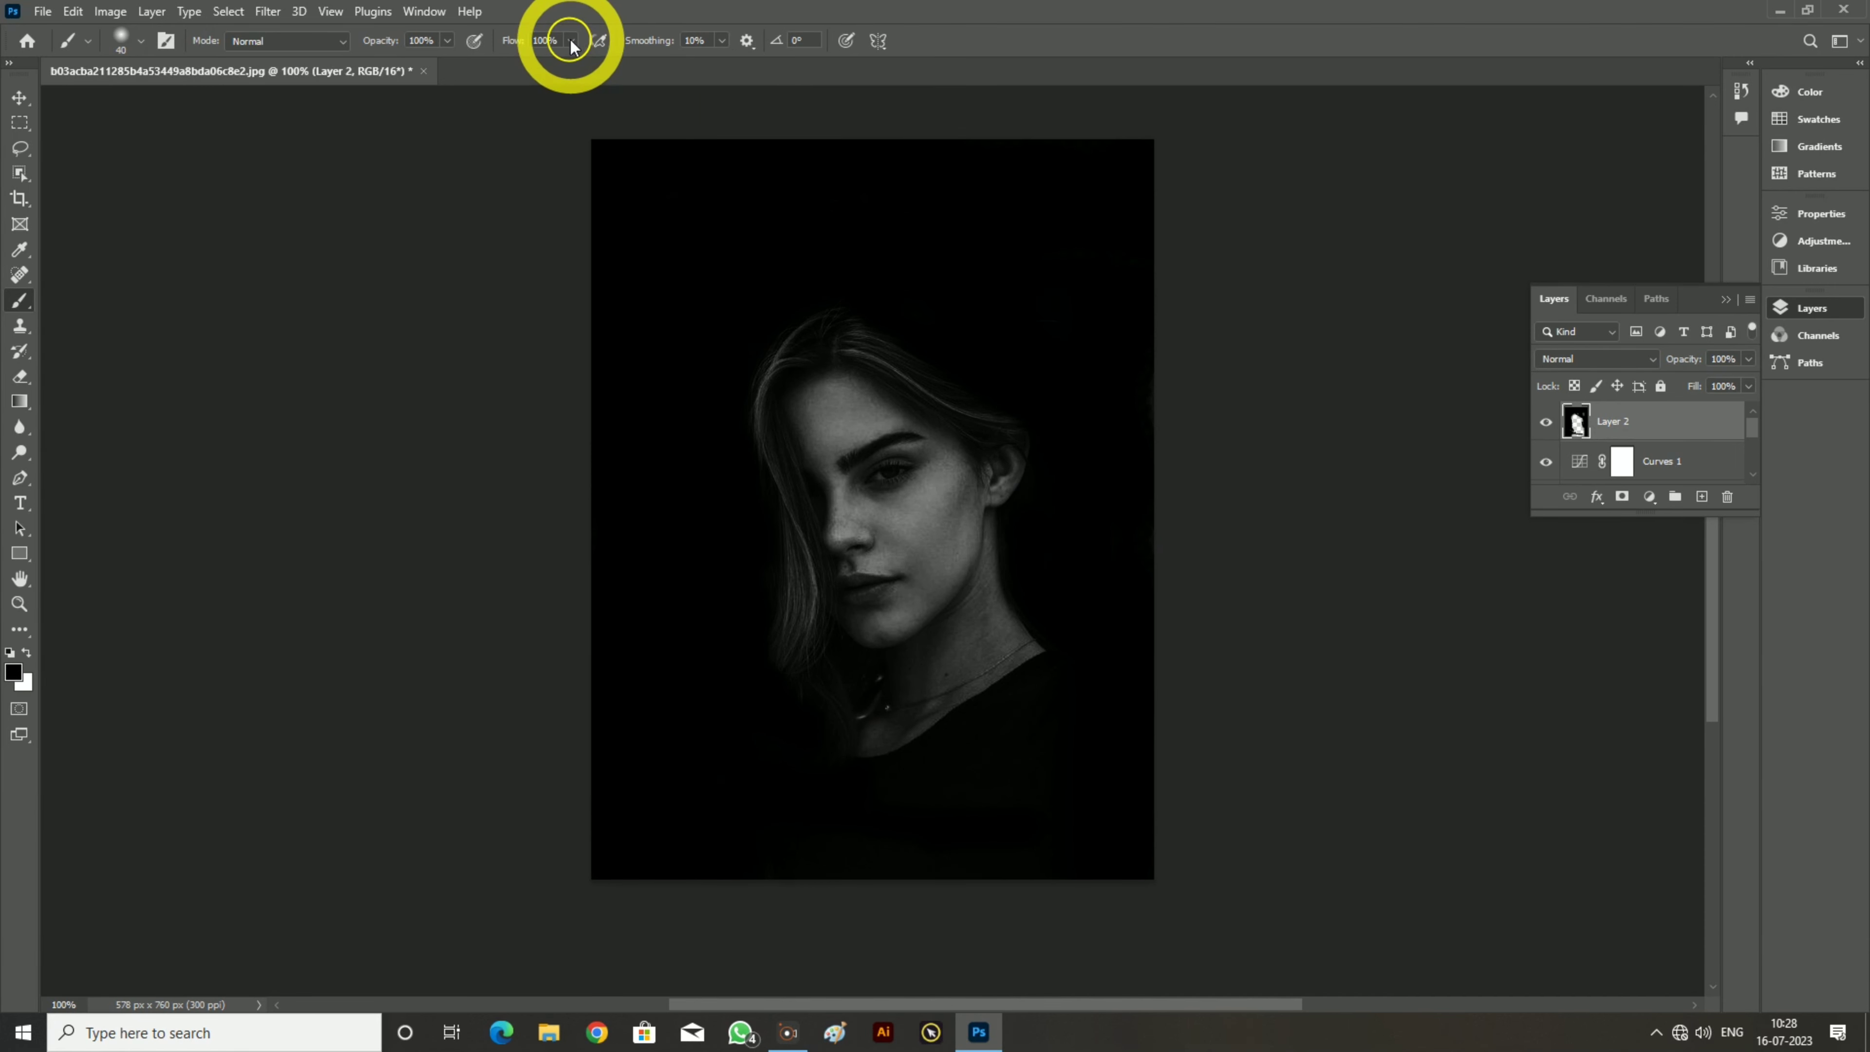
# Darken the lower neck and necklace with a 100 px black brush at 46% opacity and 52% flow
pyautogui.click(544, 43)
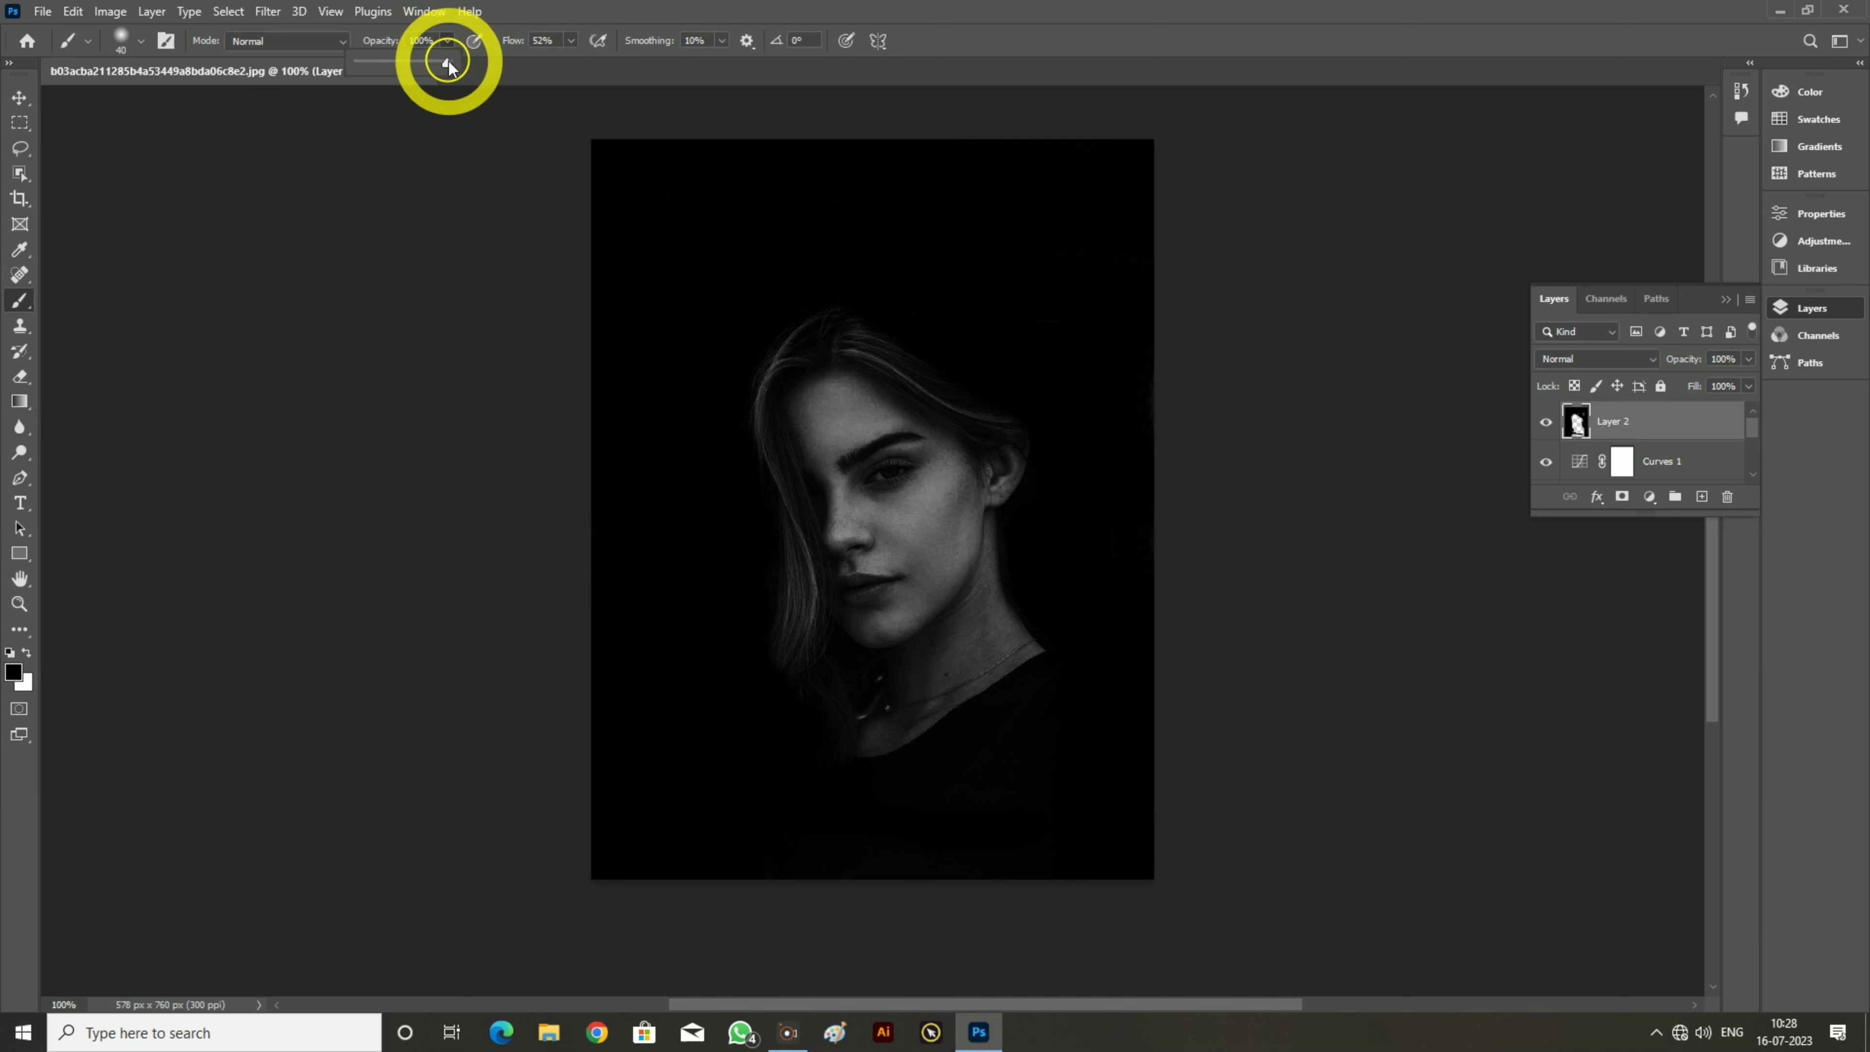
pyautogui.moveTo(424, 67); pyautogui.dragTo(394, 67)
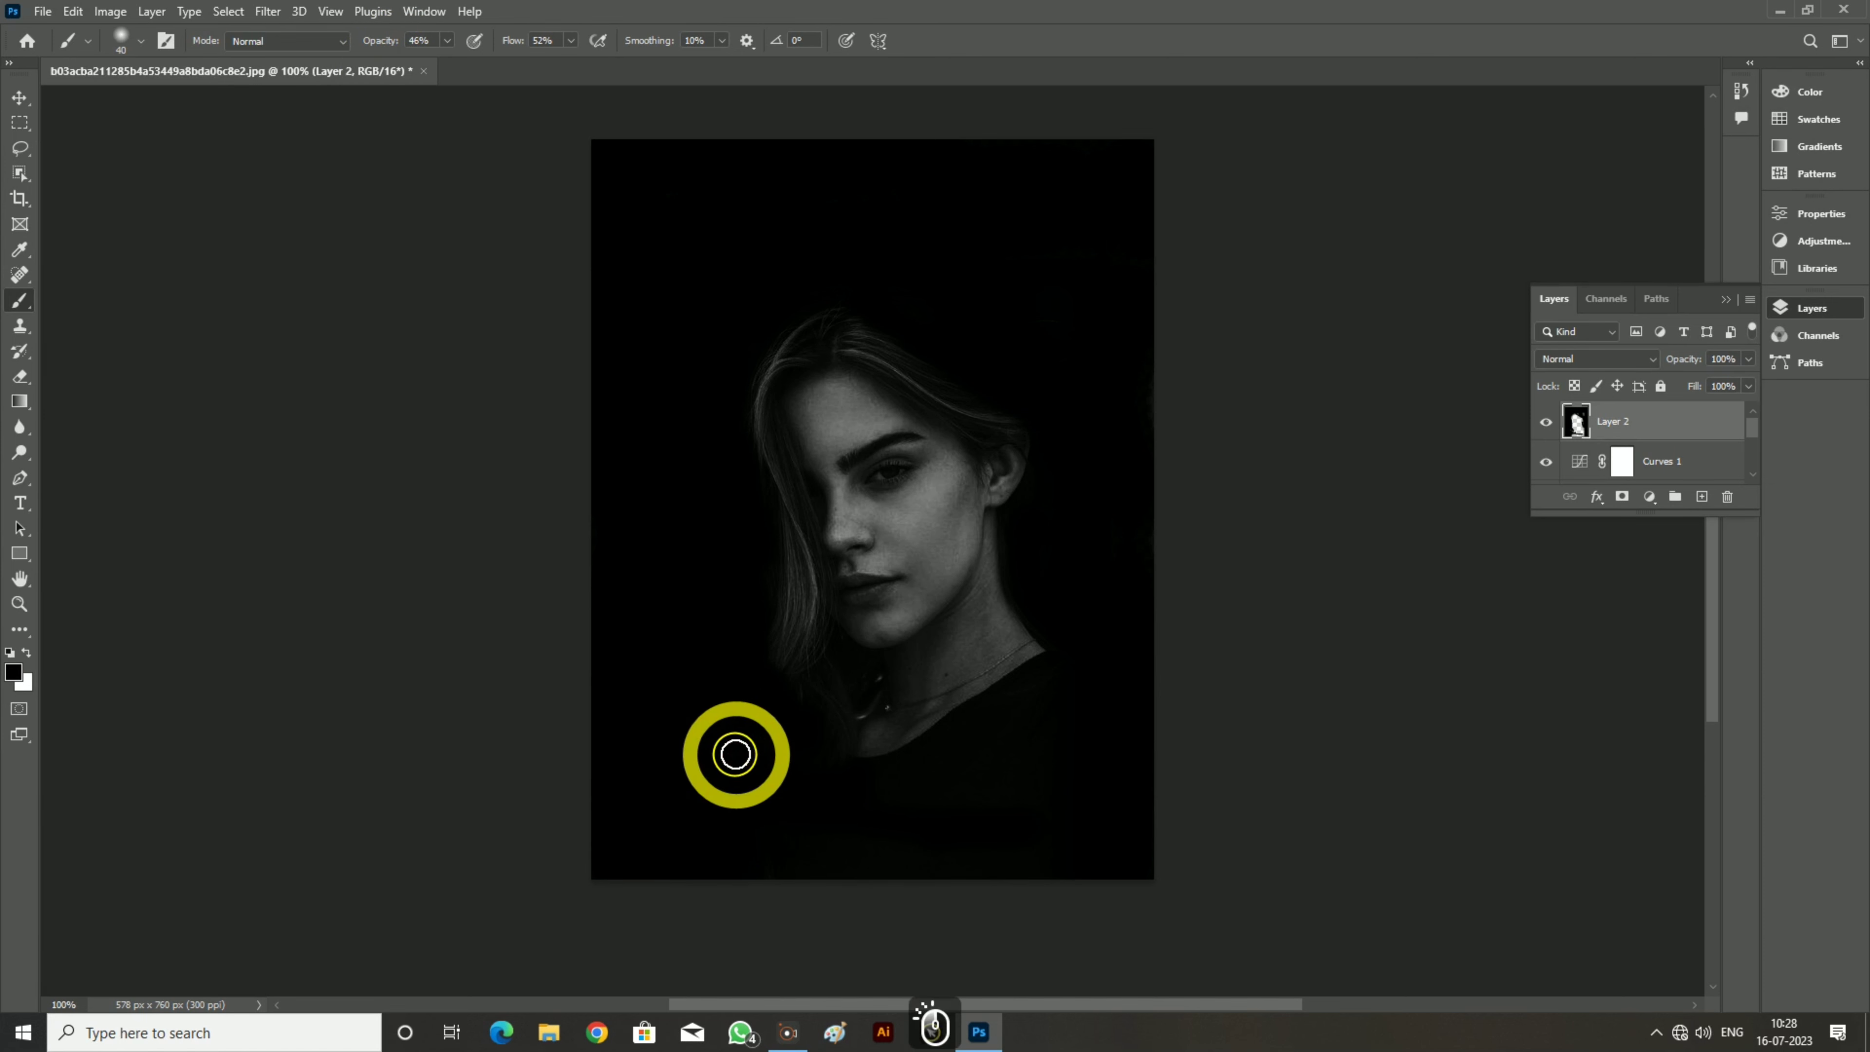
pyautogui.press(']')
pyautogui.press(']')
pyautogui.press(']')
pyautogui.press(']')
pyautogui.press(']')
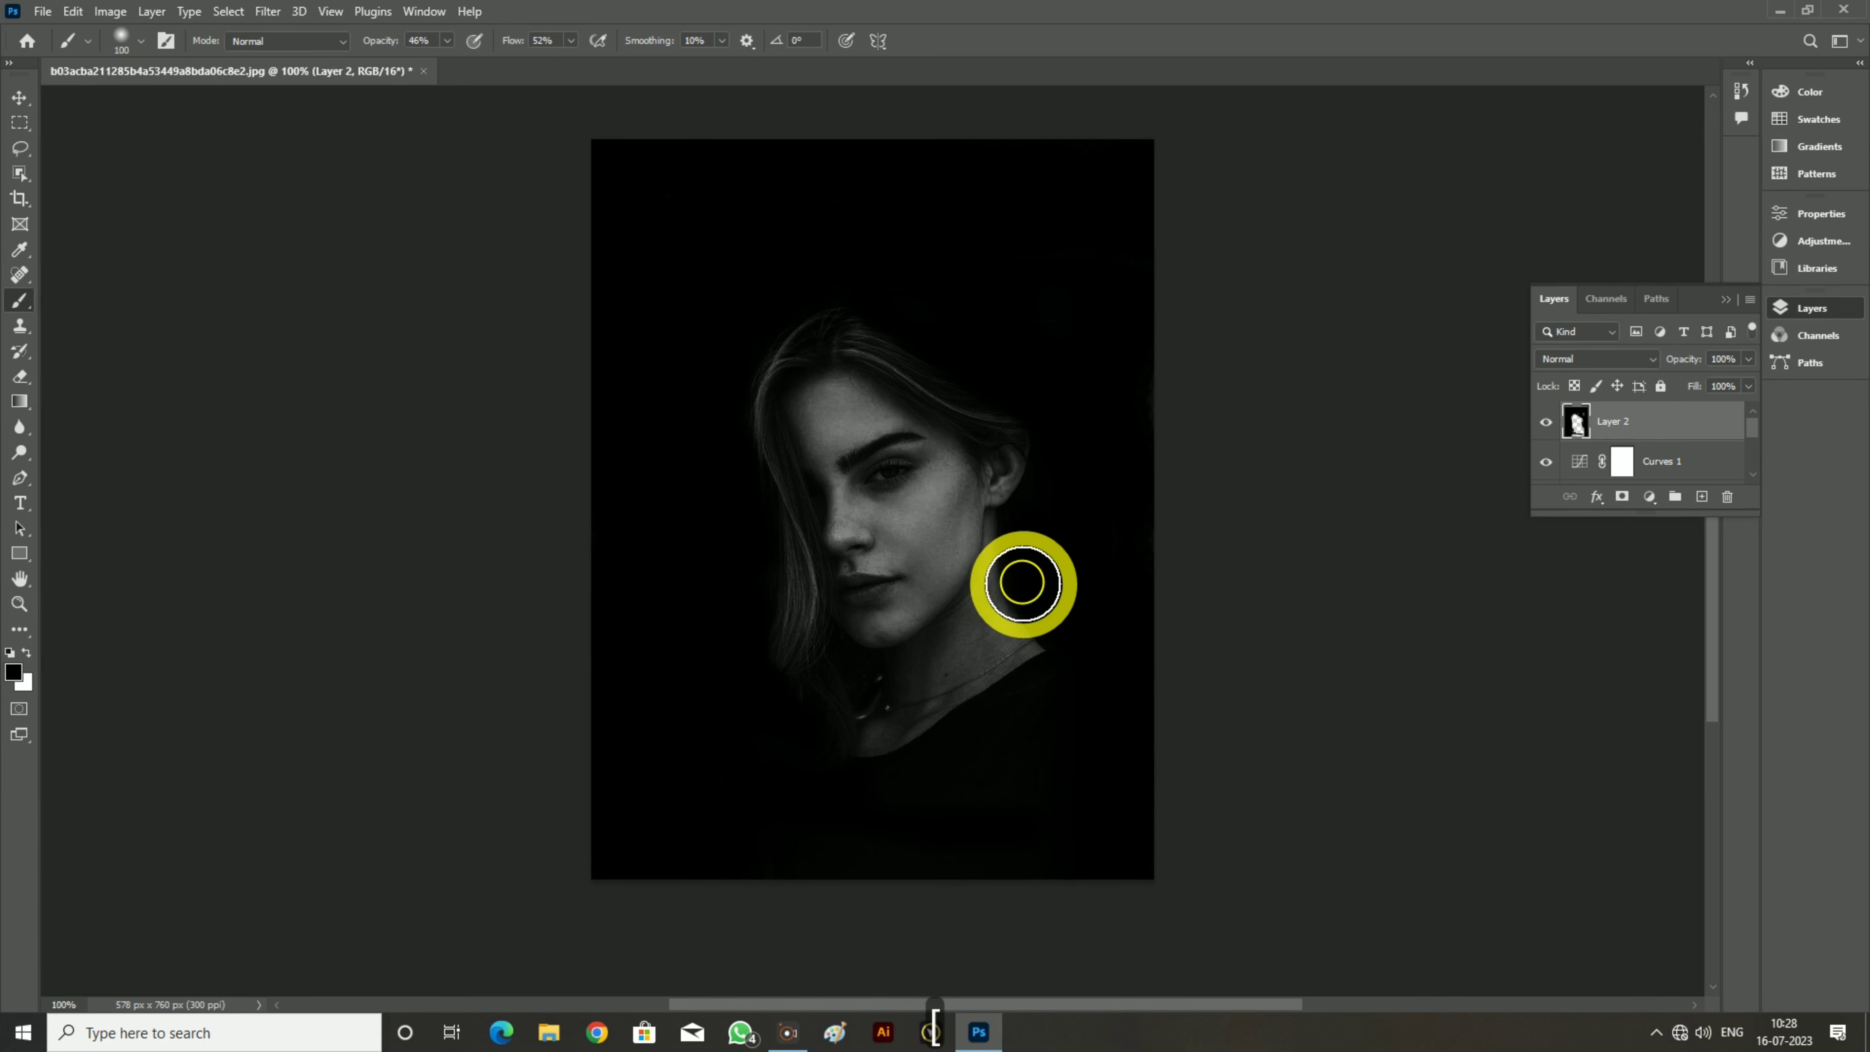
pyautogui.moveTo(869, 722); pyautogui.dragTo(970, 675)
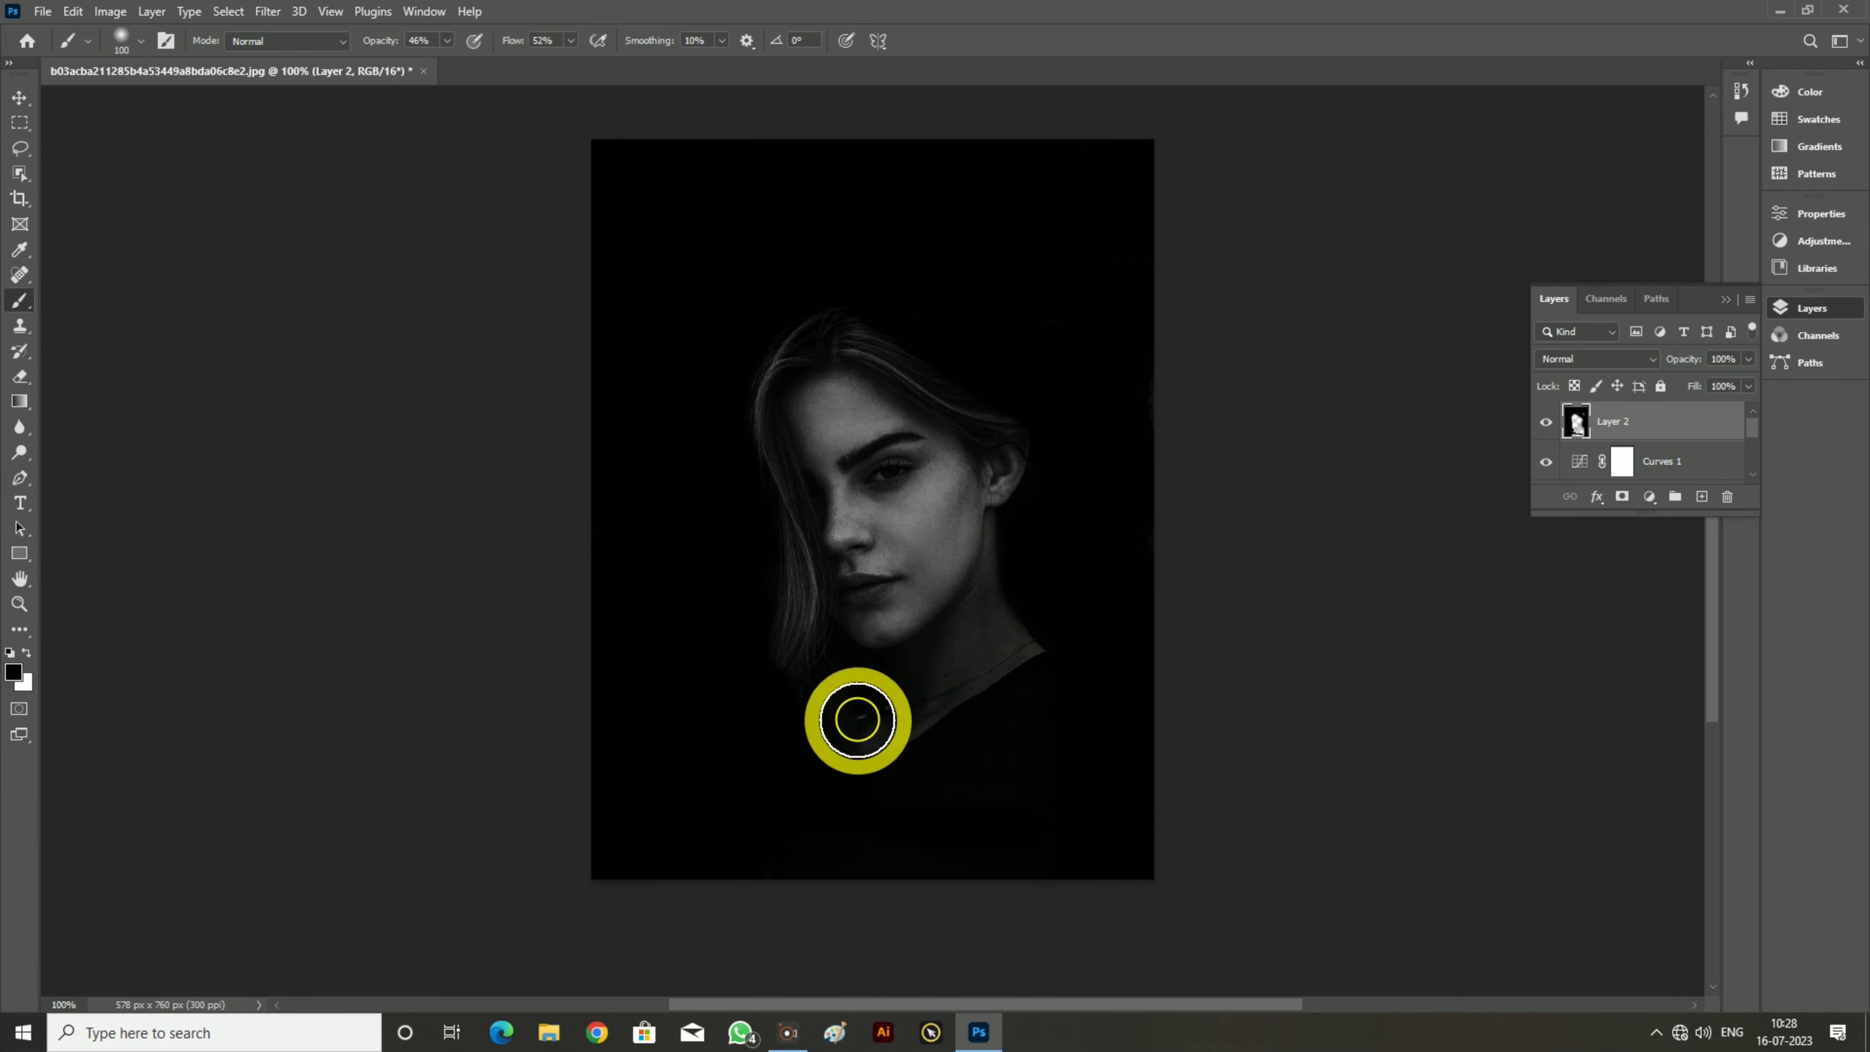
# Set the brush size to 90 px and softly darken the long hair strands hanging beside the cheek and chin
pyautogui.press(']')
pyautogui.press(']')
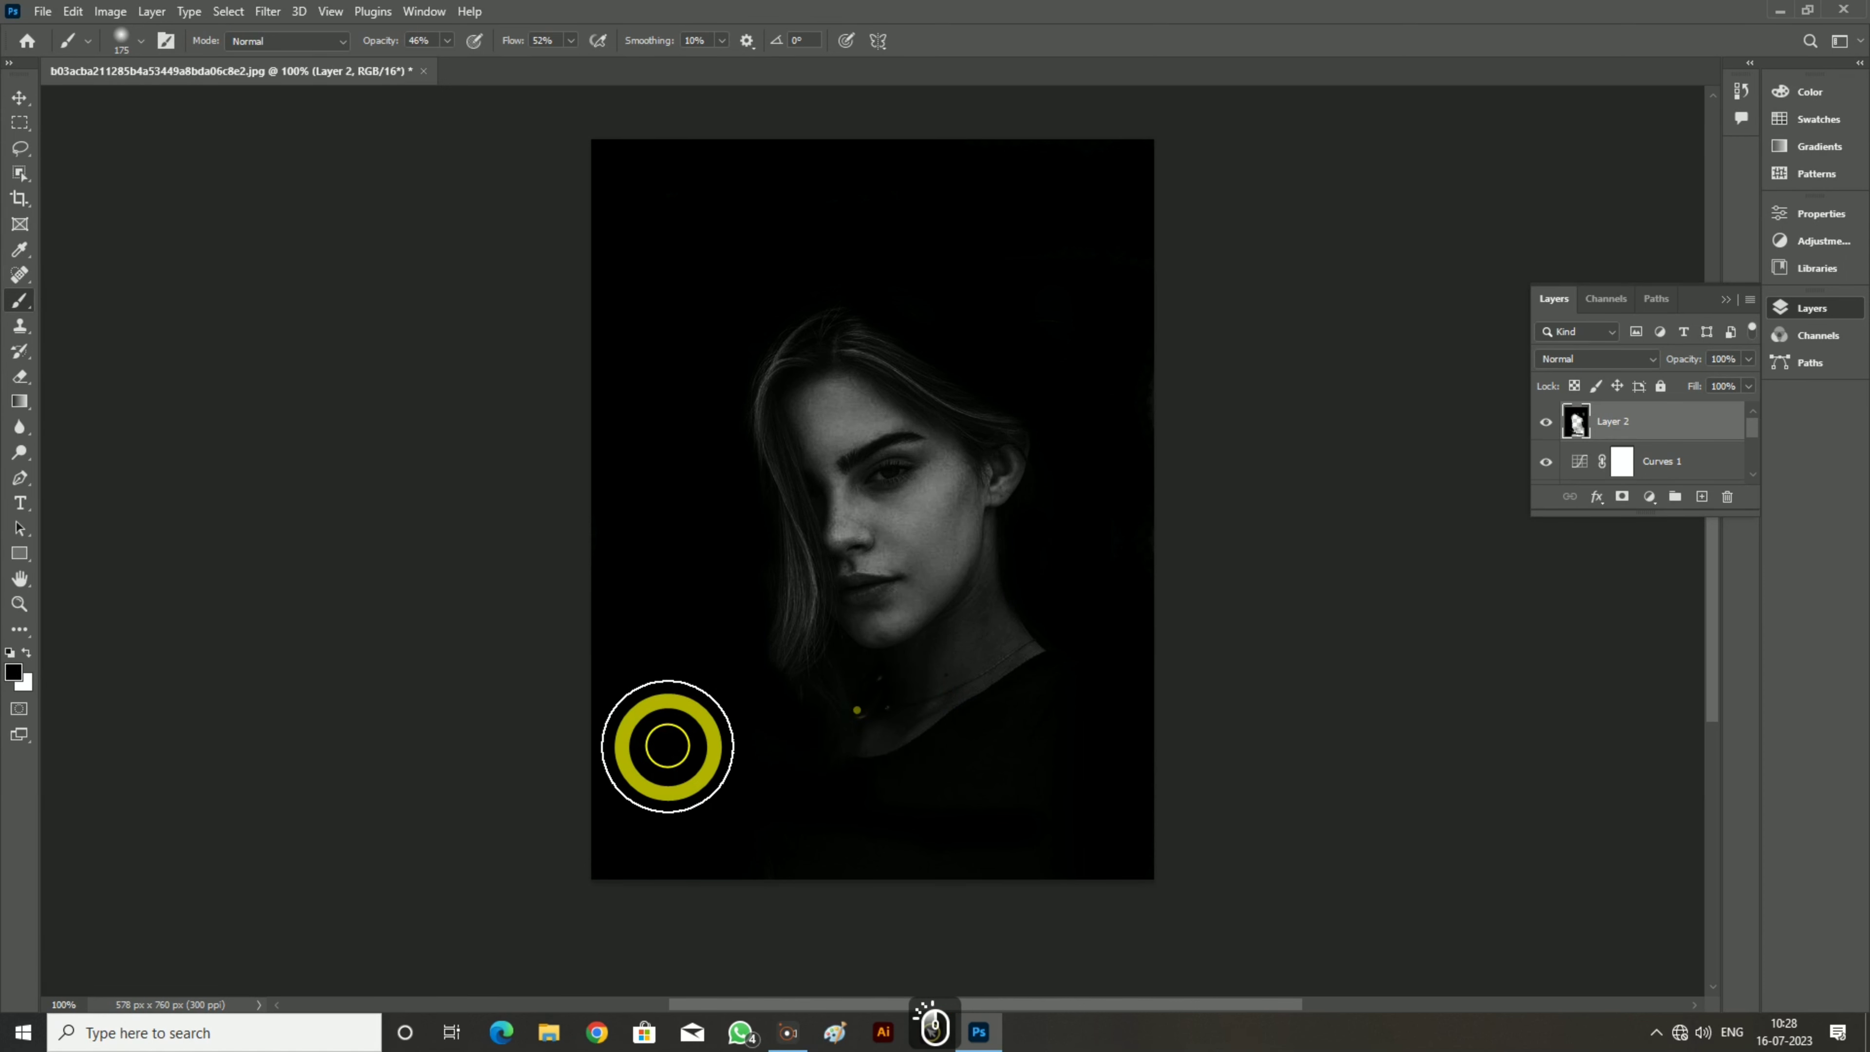
pyautogui.press(']')
pyautogui.press(']')
pyautogui.press(']')
pyautogui.press(']')
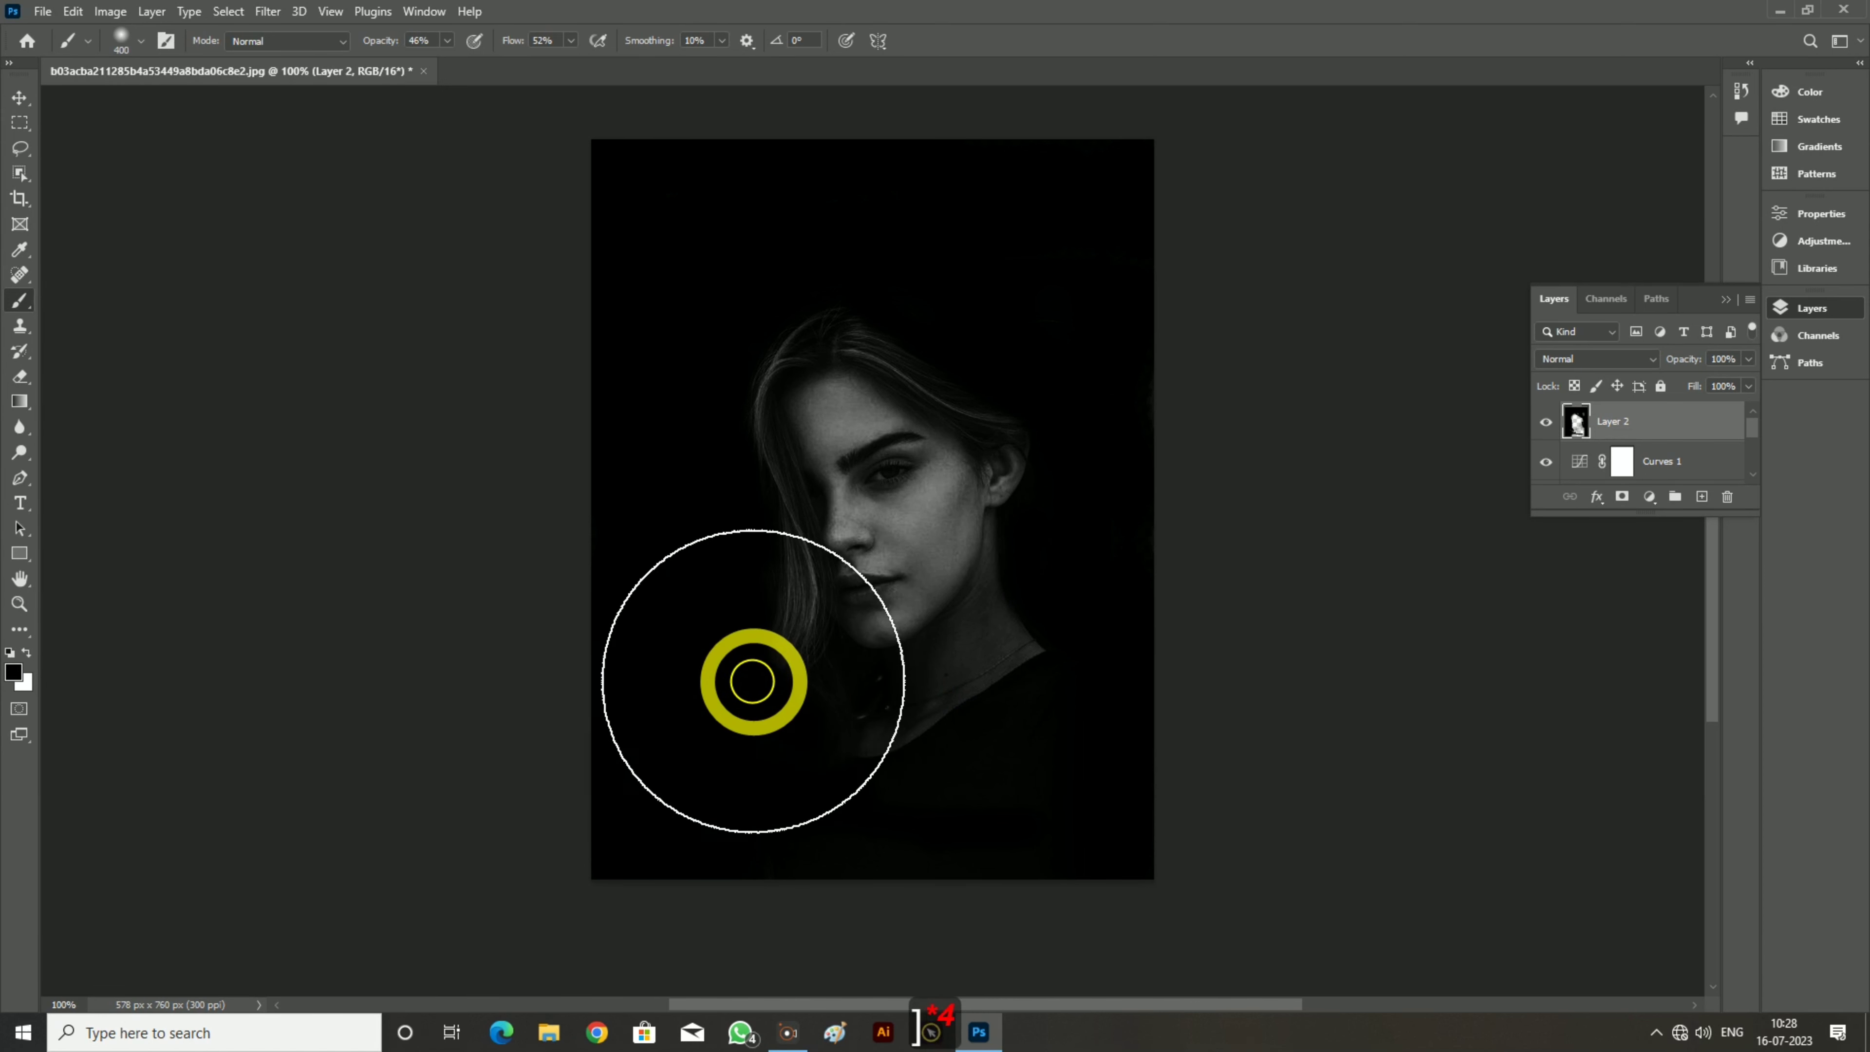
pyautogui.press('[')
pyautogui.press('[')
pyautogui.press('[')
pyautogui.press('[')
pyautogui.press('[')
pyautogui.press('[')
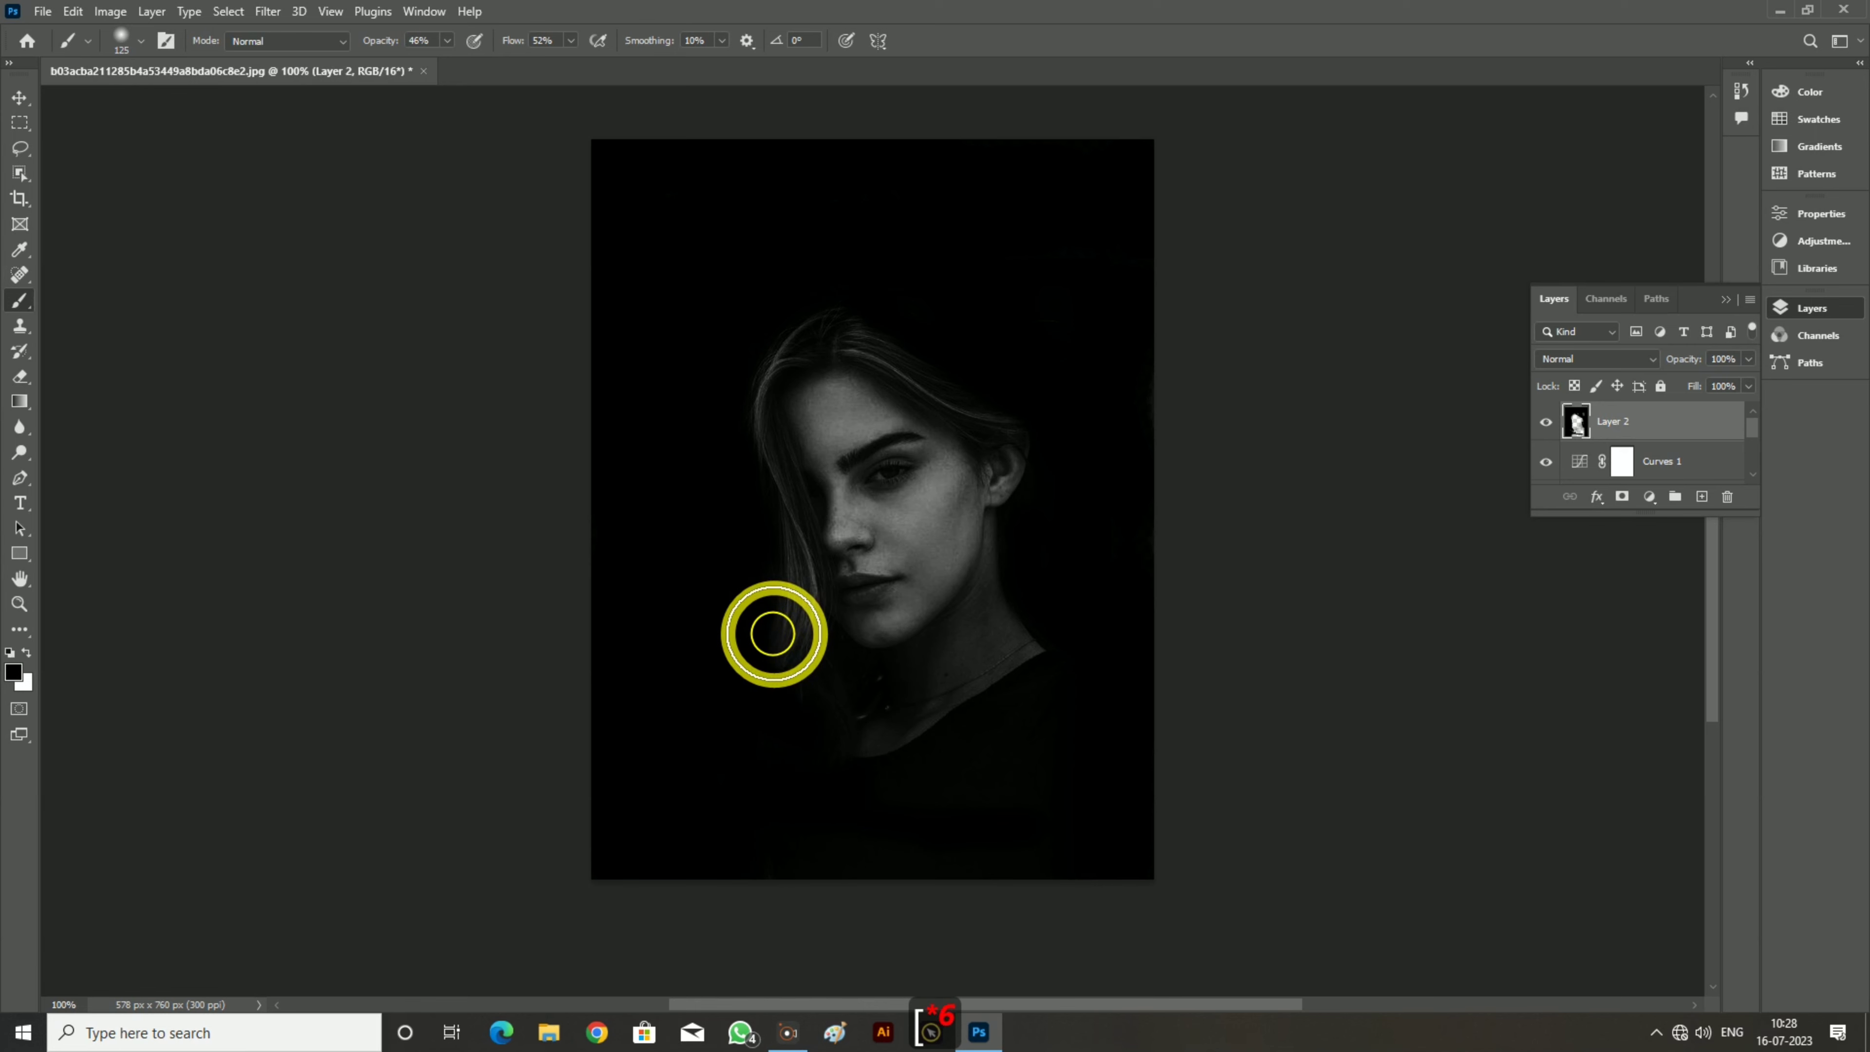
pyautogui.press('[')
pyautogui.moveTo(751, 475); pyautogui.dragTo(773, 680)
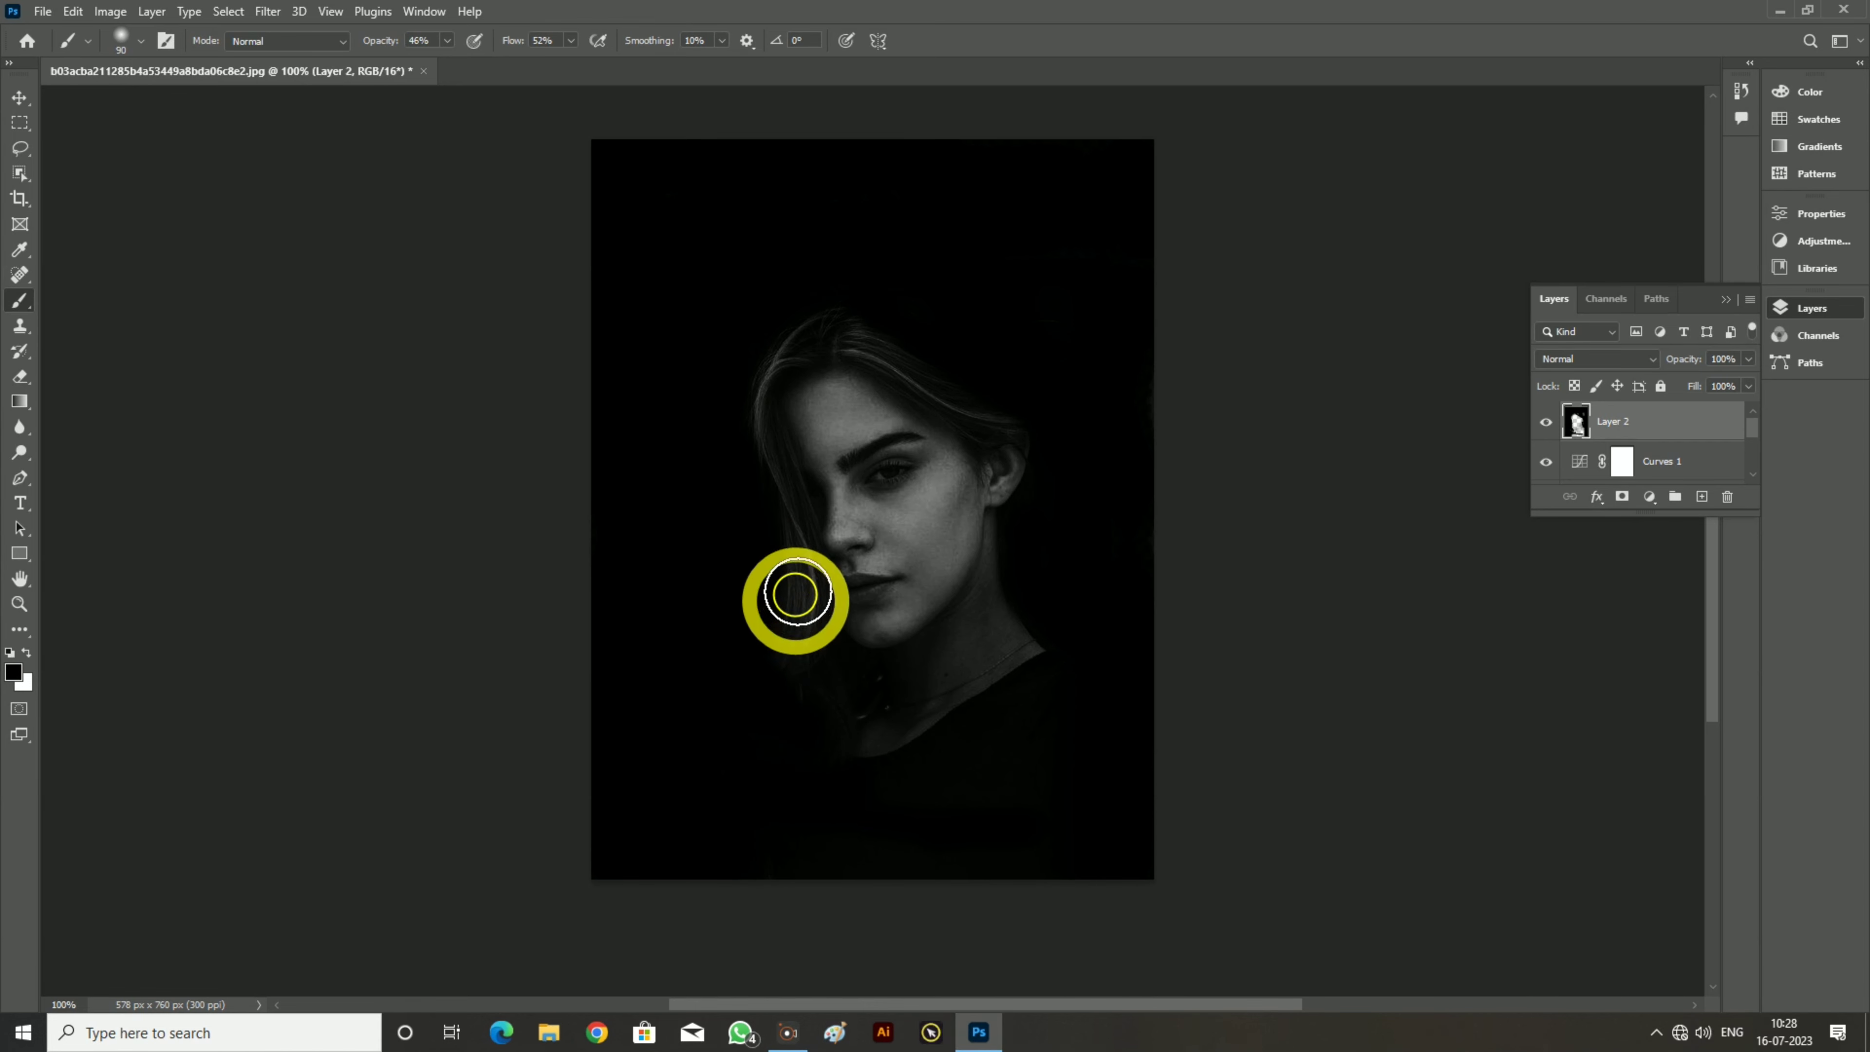
pyautogui.moveTo(800, 575); pyautogui.dragTo(741, 722)
# Softly darken the hair highlights over the crown, along the hairline towards the ear, and in the long strands beside the face
pyautogui.moveTo(743, 377)
pyautogui.mouseDown()
pyautogui.moveTo(817, 322)
pyautogui.moveTo(737, 350)
pyautogui.mouseUp()
pyautogui.moveTo(892, 347); pyautogui.dragTo(973, 407)
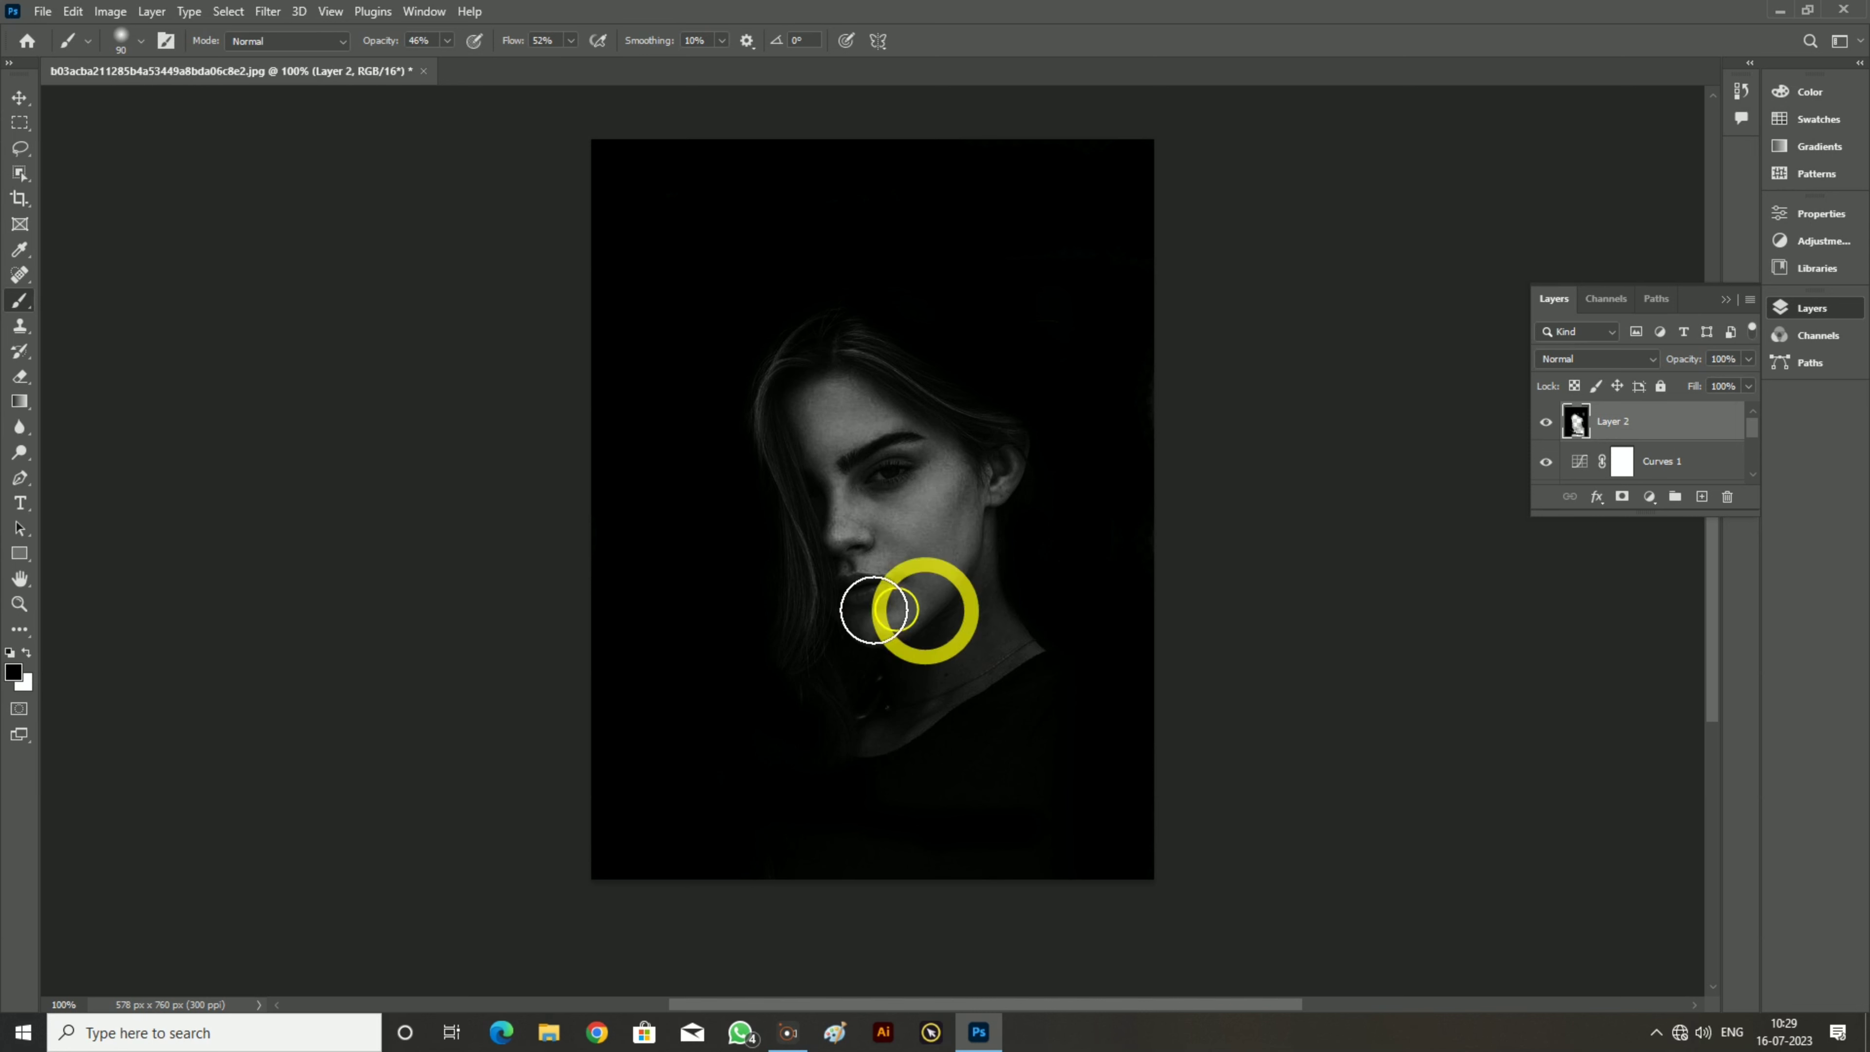
pyautogui.moveTo(818, 586)
pyautogui.mouseDown()
pyautogui.moveTo(790, 576)
pyautogui.moveTo(764, 451)
pyautogui.moveTo(792, 355)
pyautogui.moveTo(768, 401)
pyautogui.moveTo(768, 535)
pyautogui.moveTo(798, 654)
pyautogui.mouseUp()
pyautogui.moveTo(888, 380)
pyautogui.mouseDown()
pyautogui.moveTo(885, 360)
pyautogui.moveTo(996, 408)
pyautogui.mouseUp()
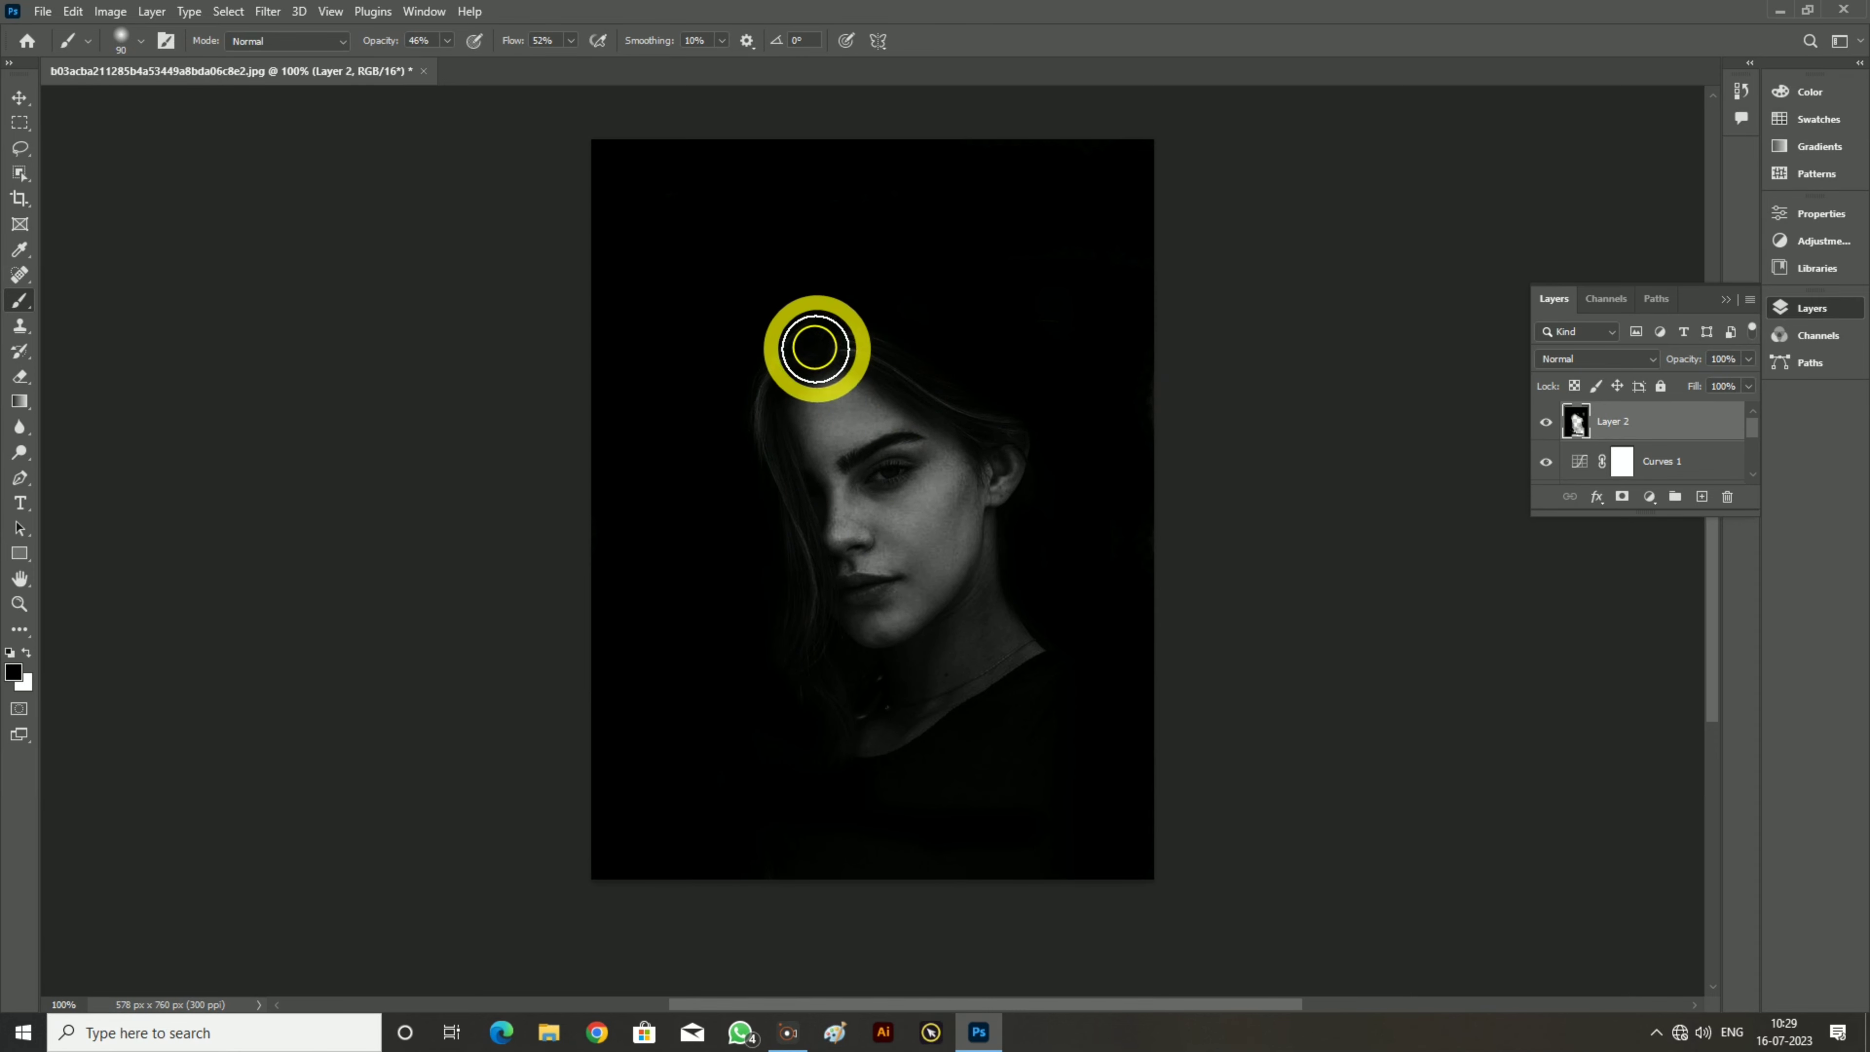
pyautogui.moveTo(811, 341)
pyautogui.mouseDown()
pyautogui.moveTo(727, 510)
pyautogui.moveTo(743, 438)
pyautogui.moveTo(779, 519)
pyautogui.mouseUp()
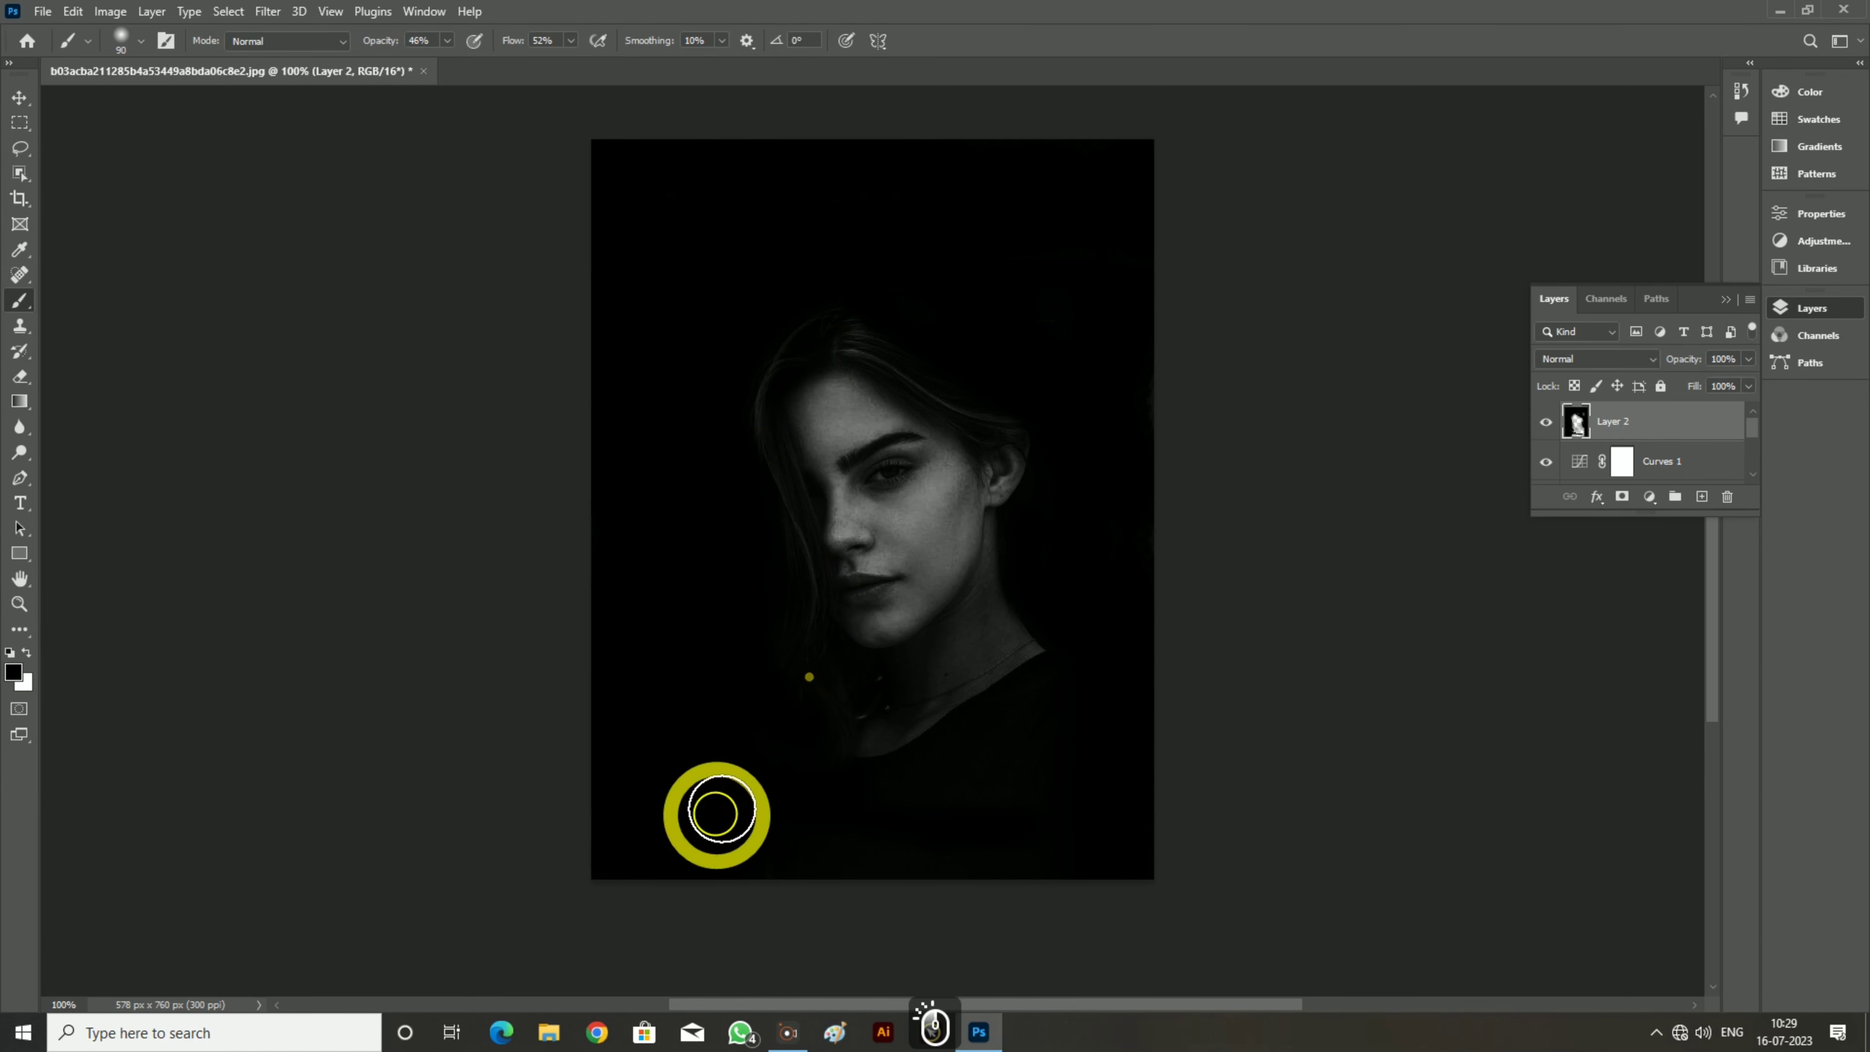
pyautogui.moveTo(947, 378)
pyautogui.mouseDown()
pyautogui.moveTo(871, 342)
pyautogui.moveTo(944, 382)
pyautogui.mouseUp()
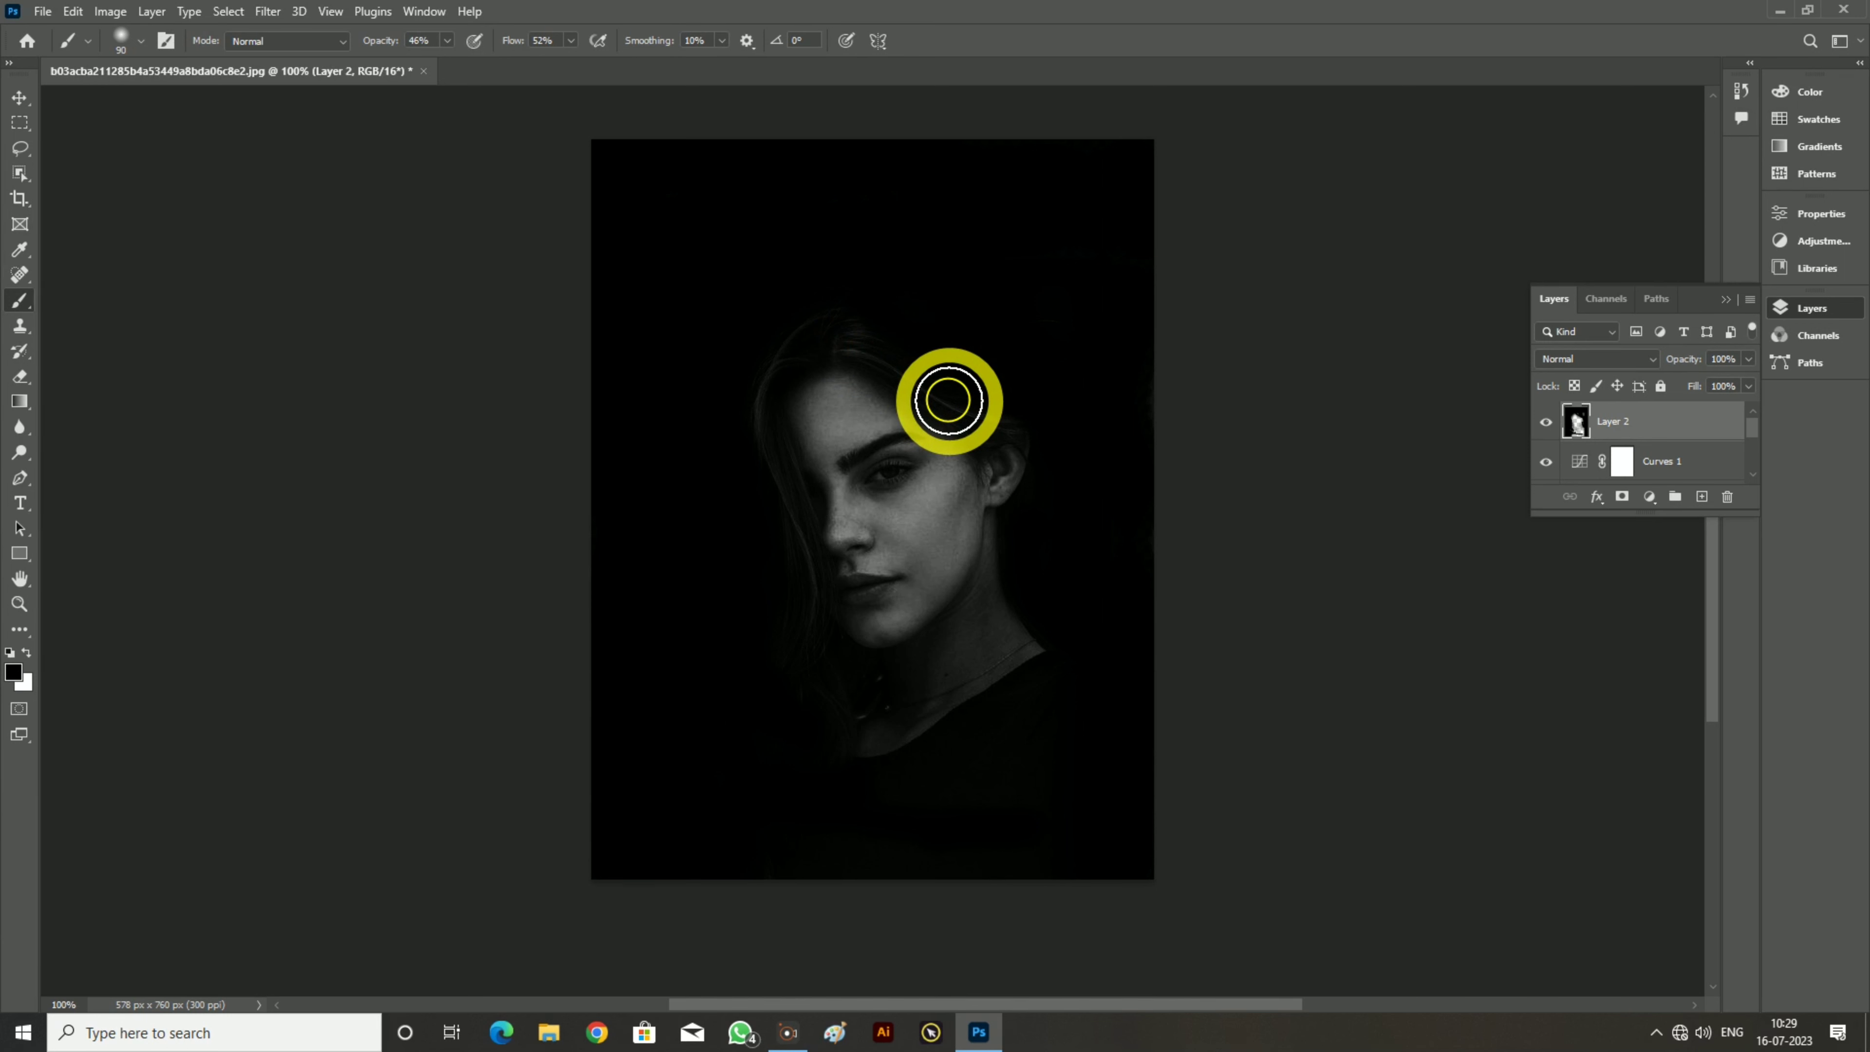
pyautogui.moveTo(949, 399); pyautogui.dragTo(1030, 466)
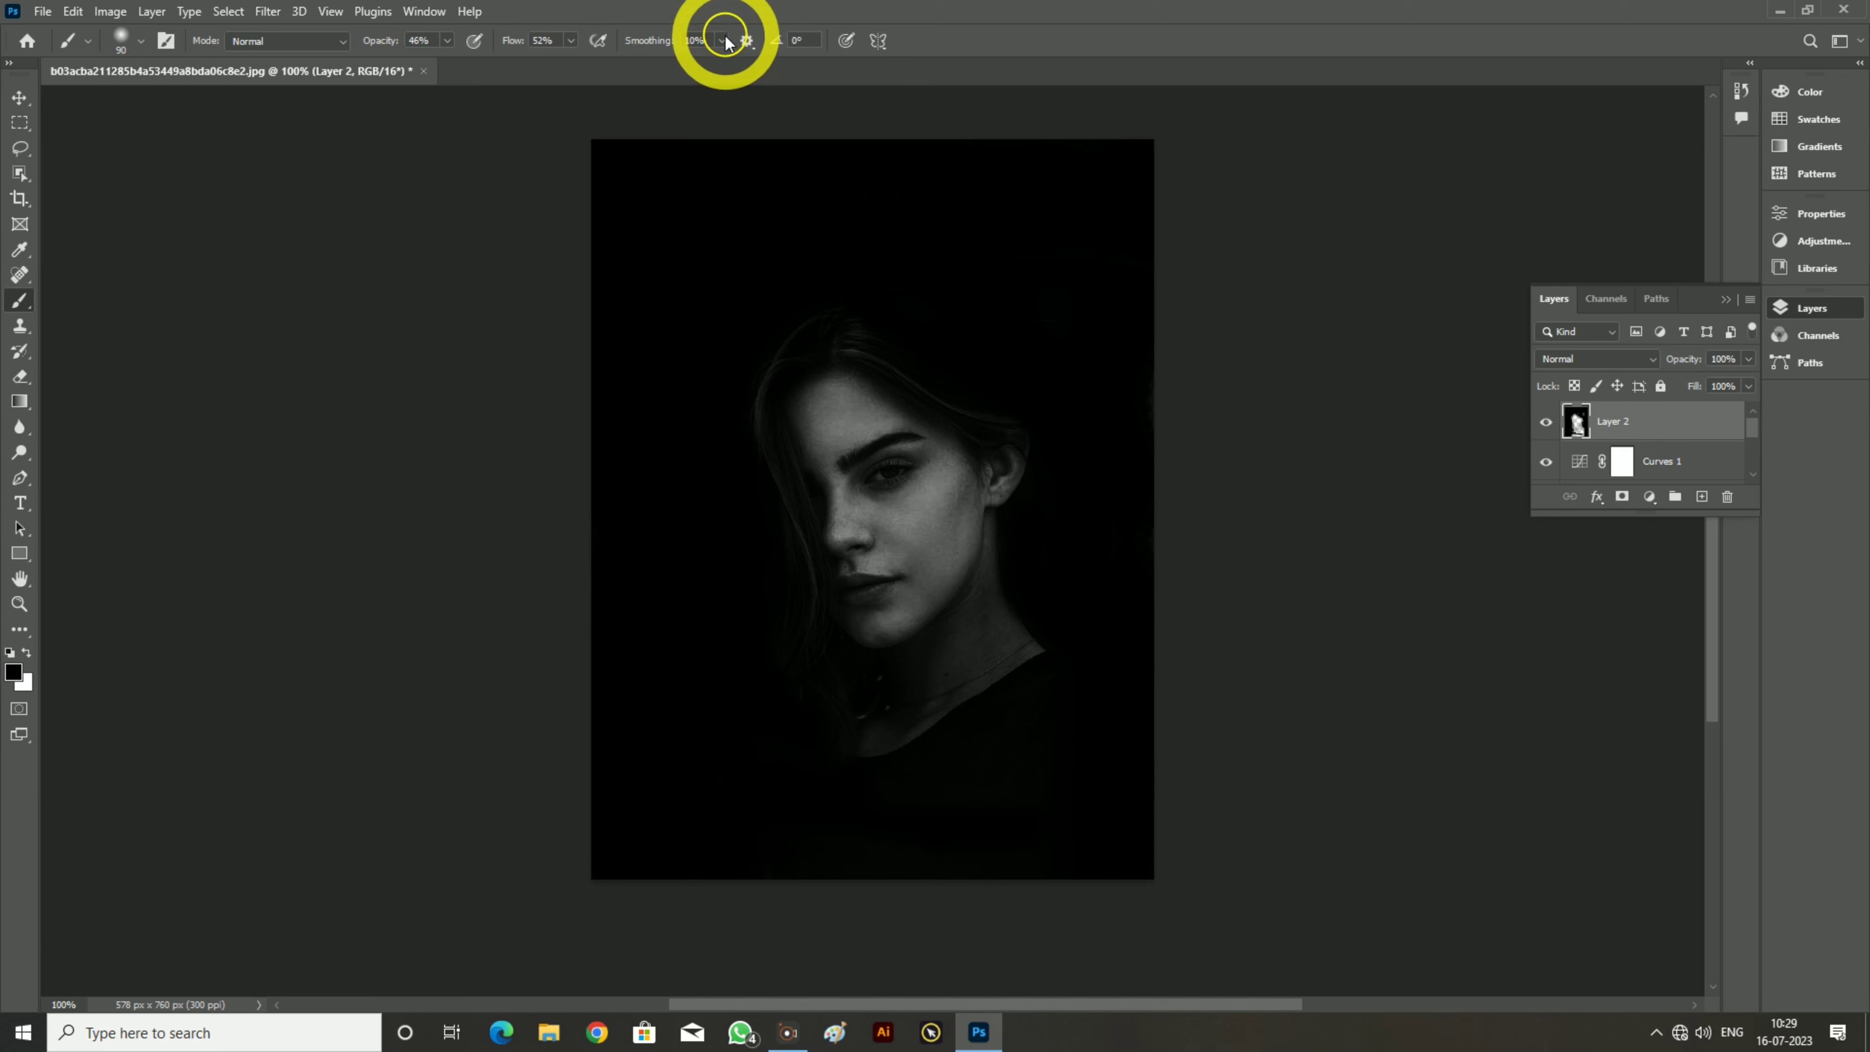
pyautogui.moveTo(963, 406); pyautogui.dragTo(890, 351)
pyautogui.moveTo(763, 372); pyautogui.dragTo(795, 650)
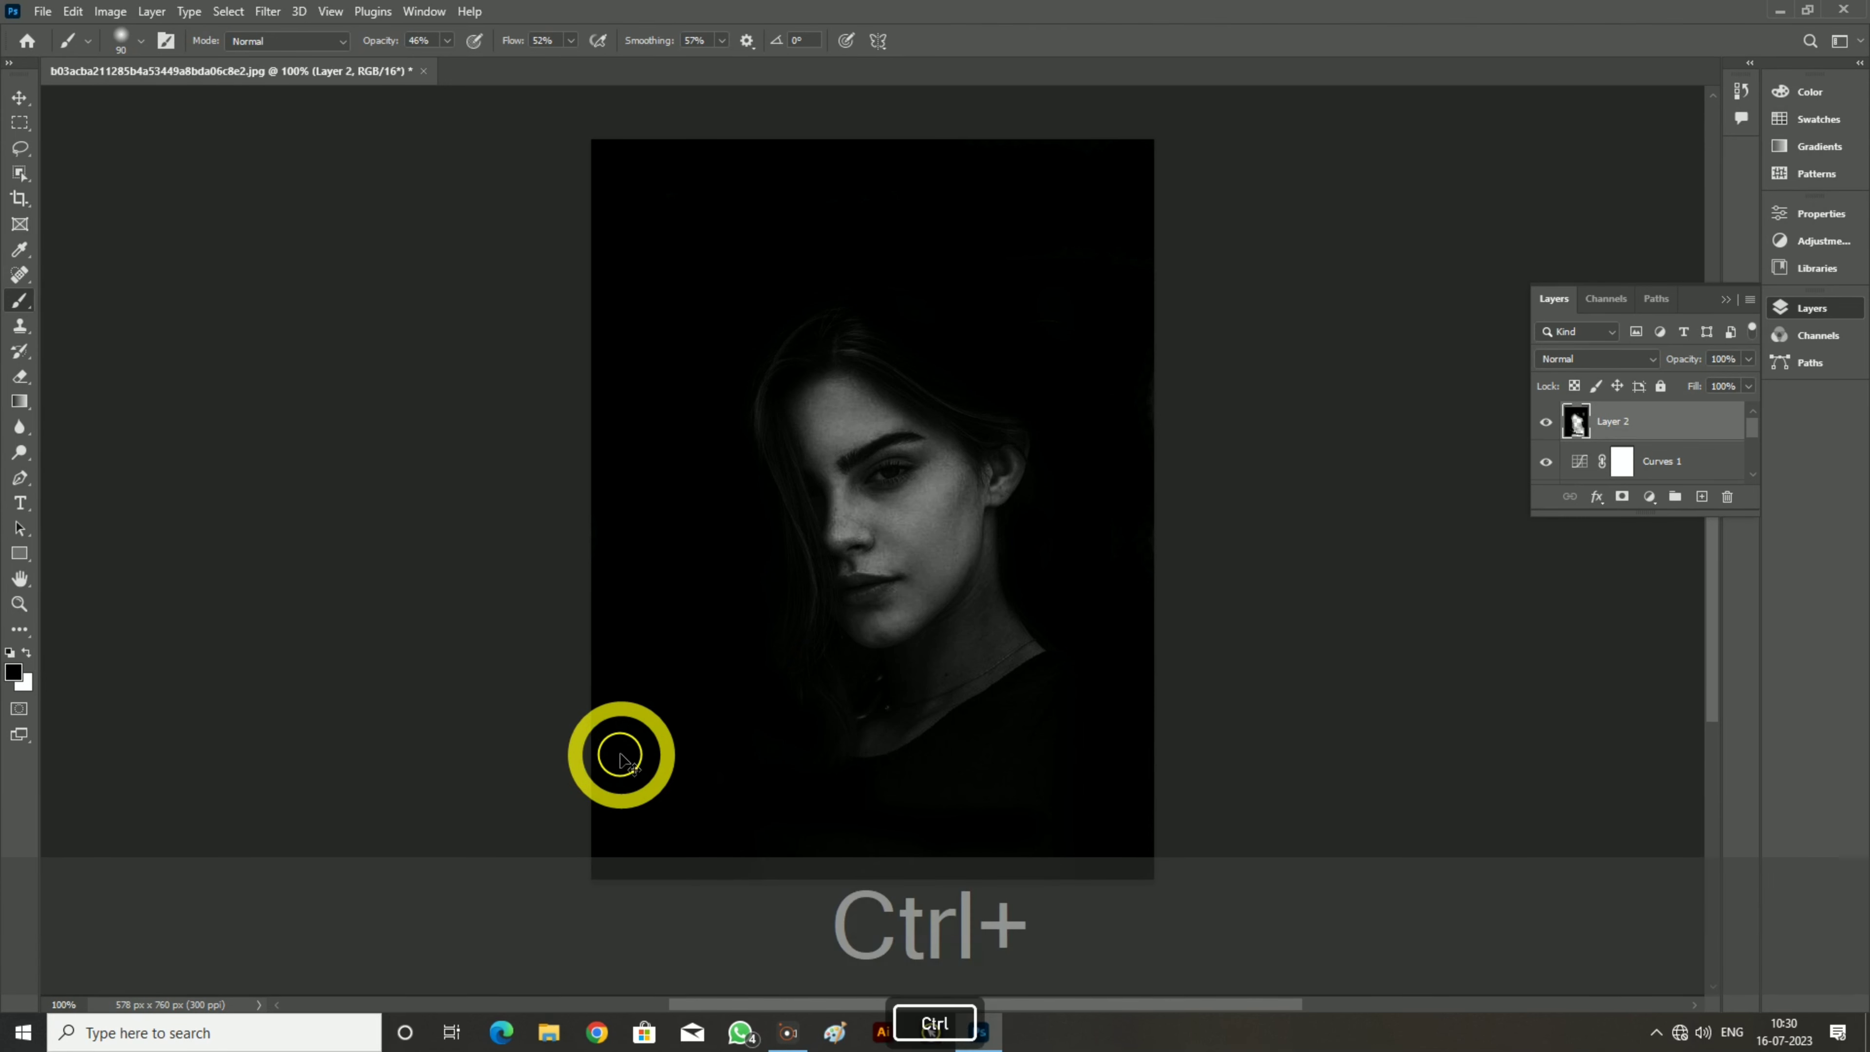
pyautogui.hotkey('ctrl', 'z')
pyautogui.hotkey('ctrl', 'z')
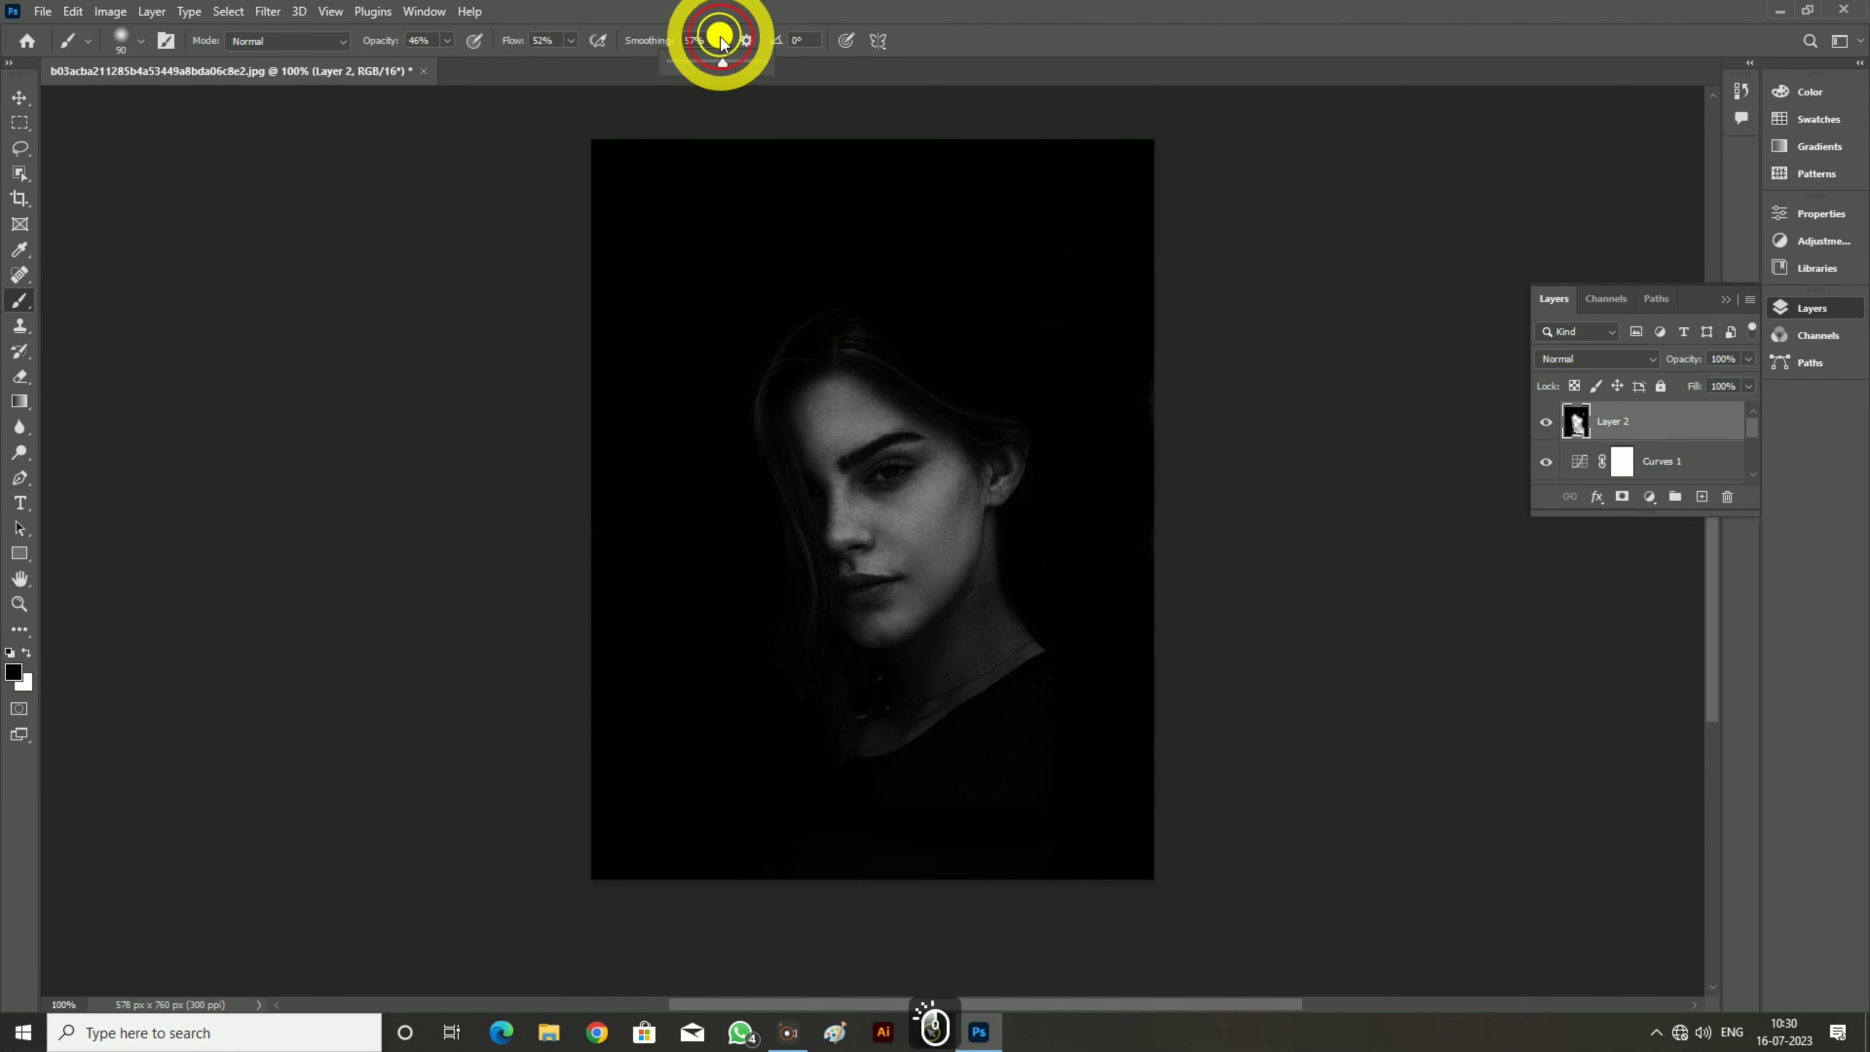
# Set the brush smoothing to 32% and paint soft black over the crown, the hair above the ear and beside the neck
pyautogui.moveTo(721, 44); pyautogui.dragTo(698, 53)
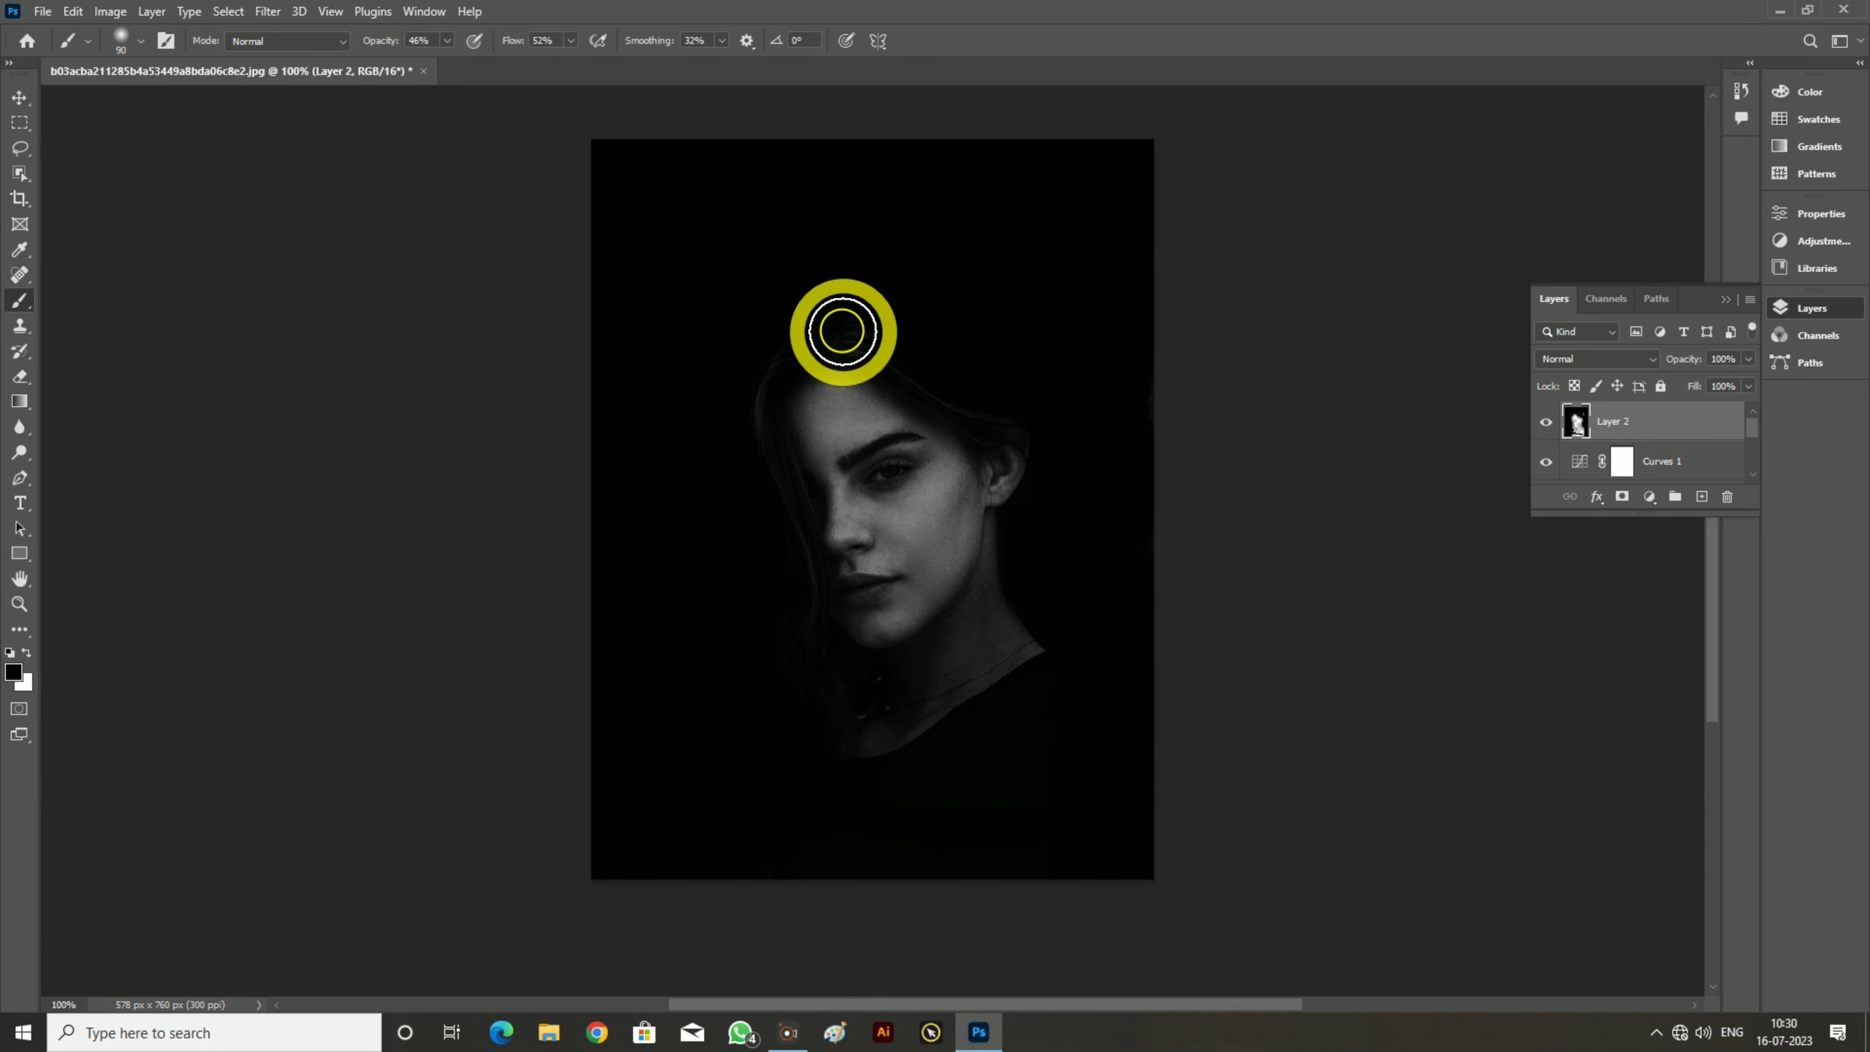
pyautogui.moveTo(853, 327); pyautogui.dragTo(569, 386)
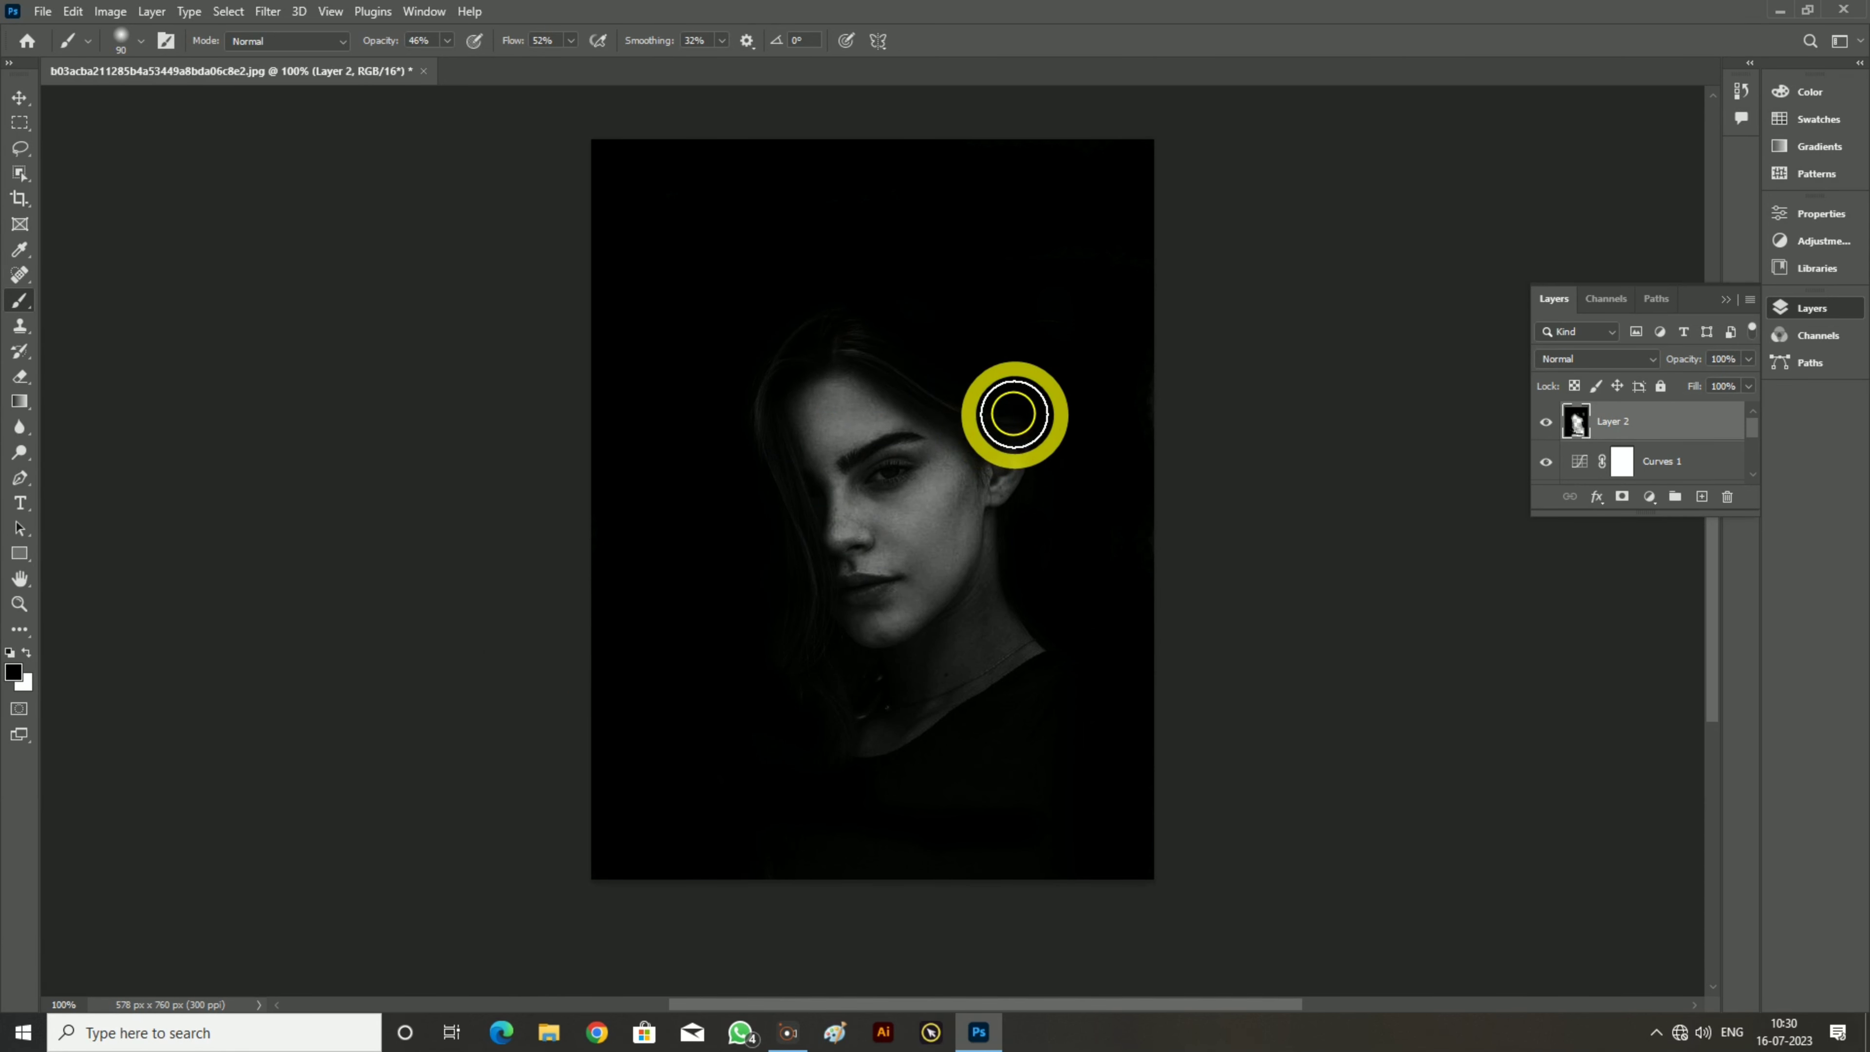
pyautogui.moveTo(1014, 414)
pyautogui.mouseDown()
pyautogui.moveTo(1080, 471)
pyautogui.moveTo(1023, 502)
pyautogui.moveTo(1065, 639)
pyautogui.moveTo(1063, 621)
pyautogui.mouseUp()
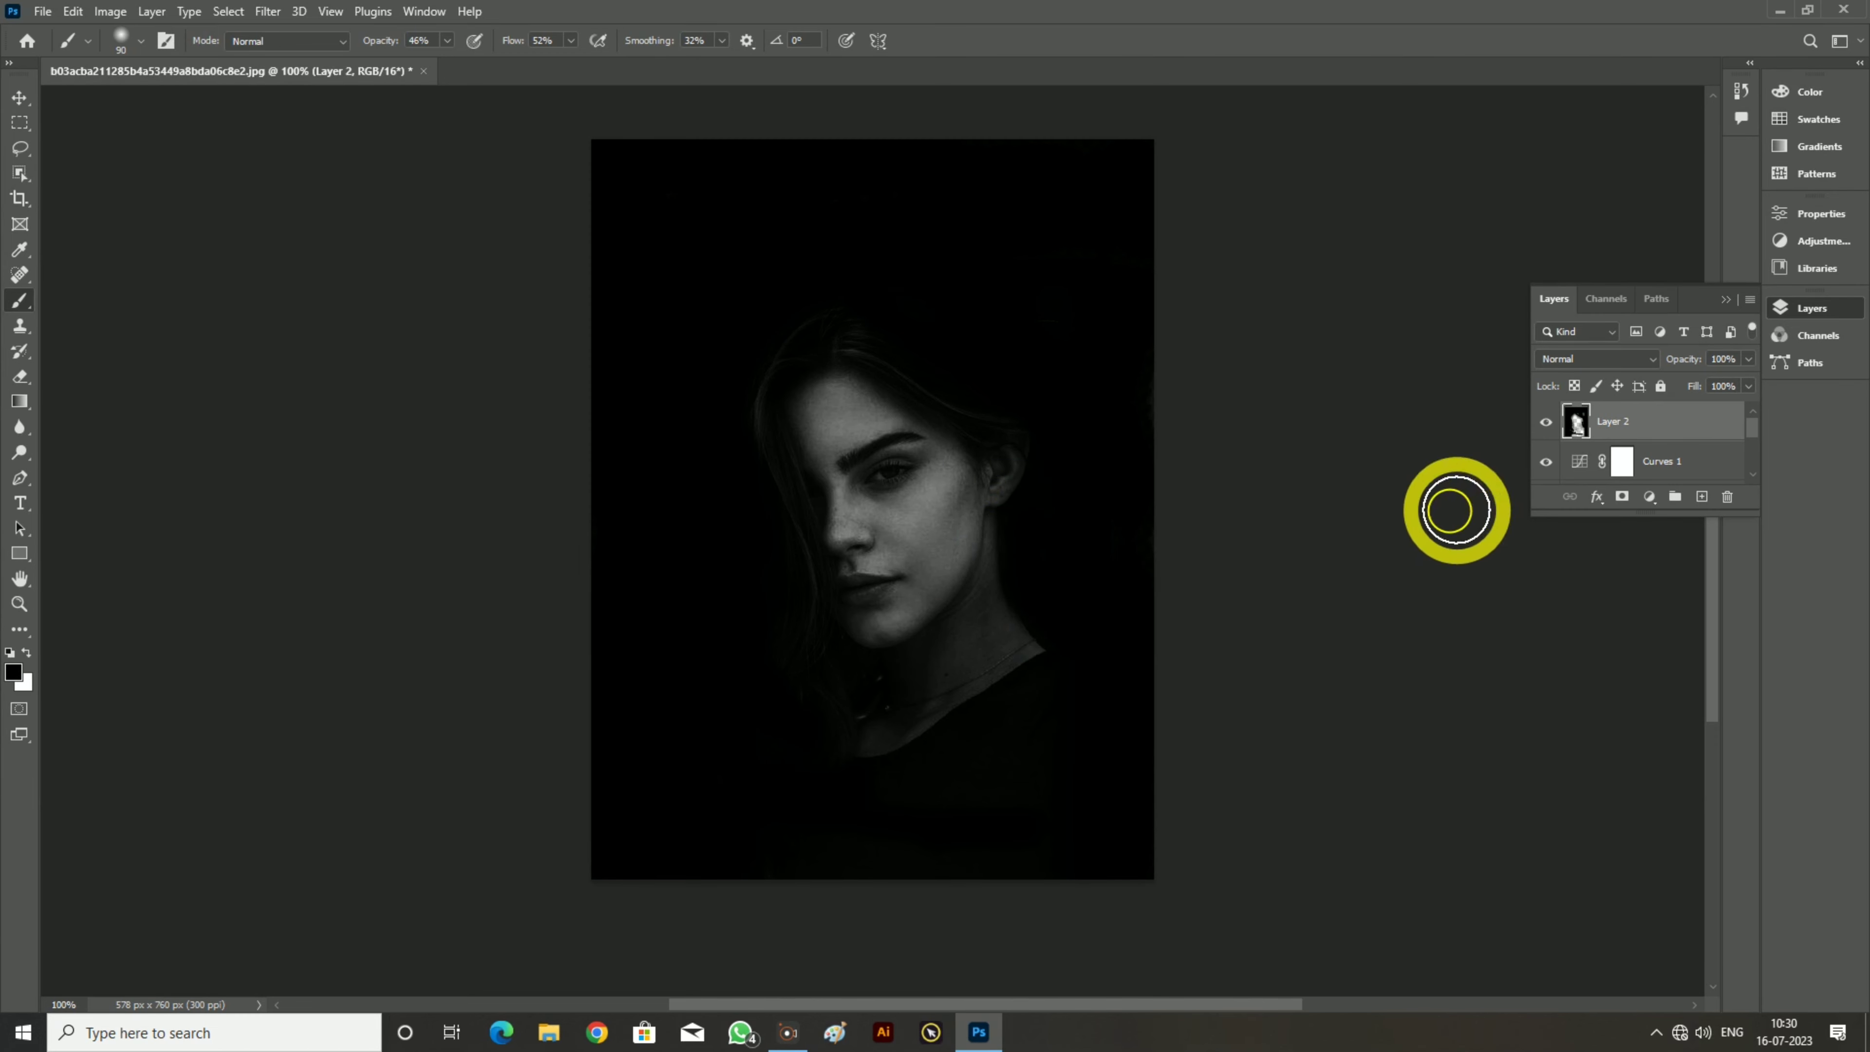
# Add a white (ffffff) solid color fill layer above Layer 2 and set its opacity to 7%
pyautogui.click(1649, 496)
pyautogui.click(1669, 519)
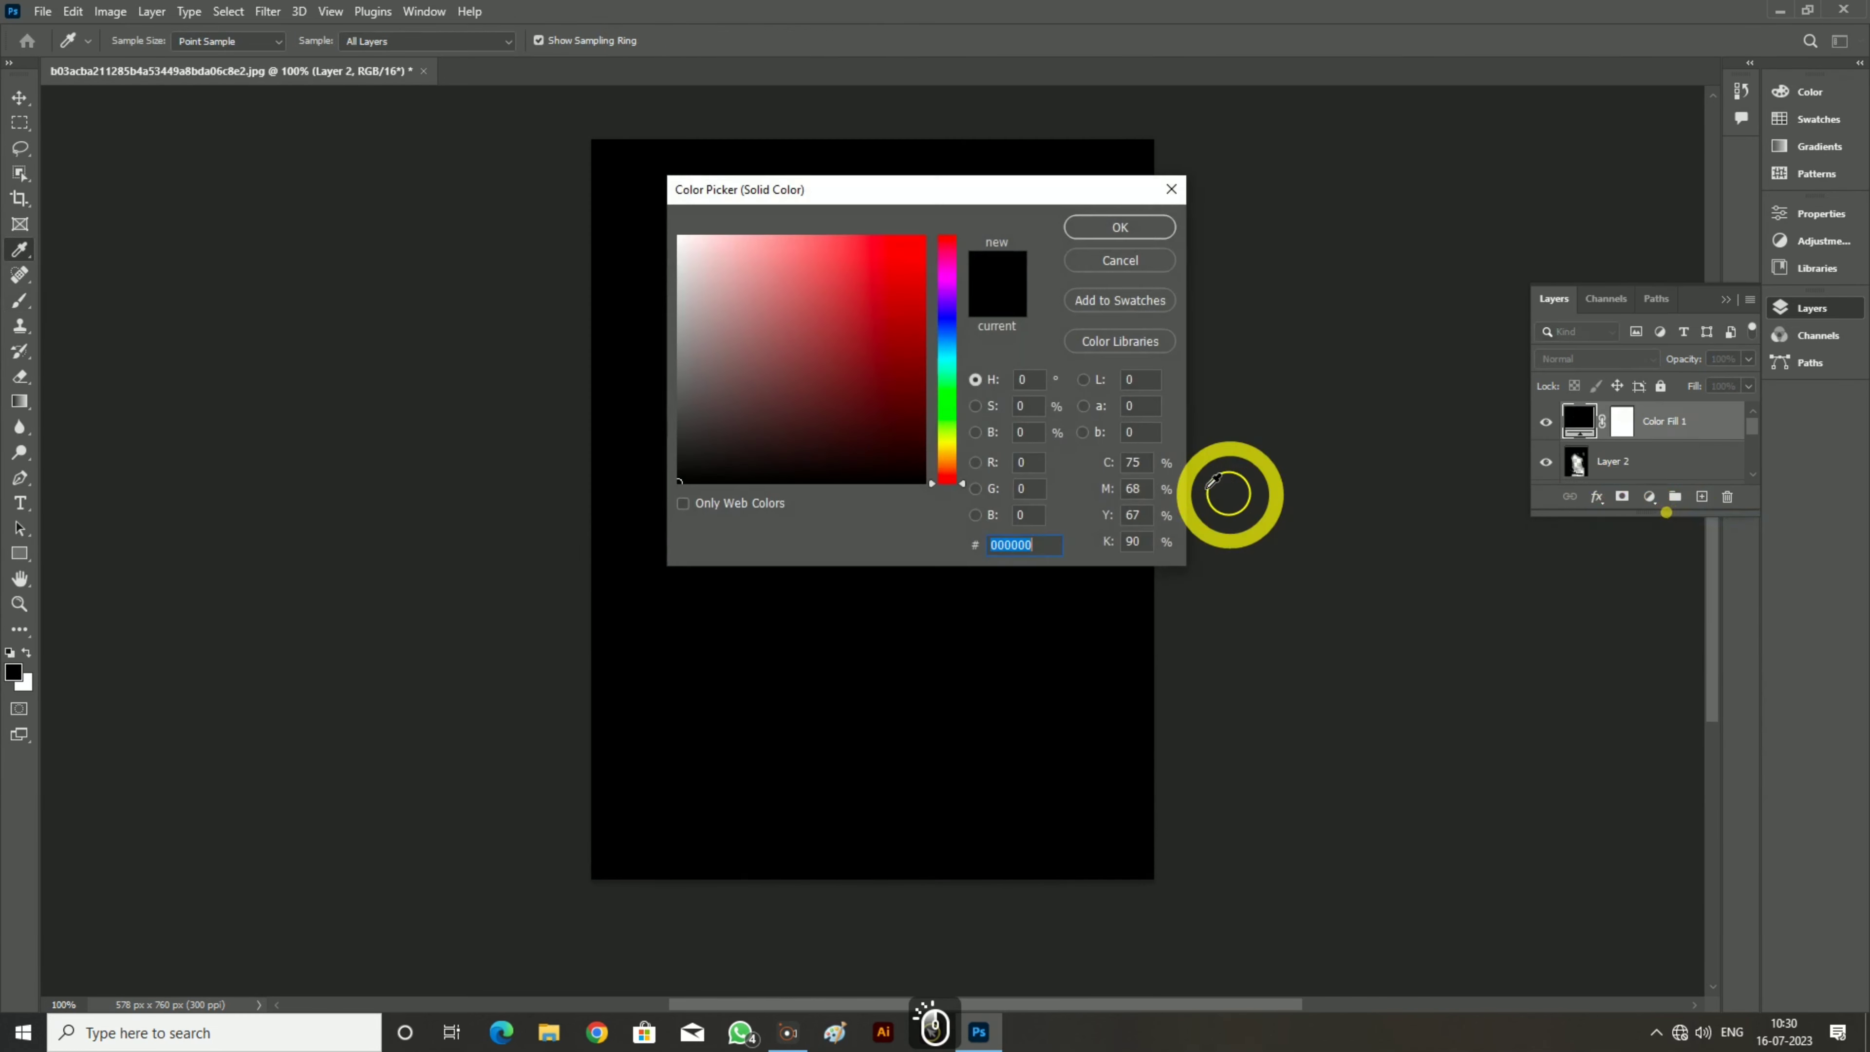
pyautogui.click(718, 280)
pyautogui.click(680, 237)
pyautogui.click(1121, 228)
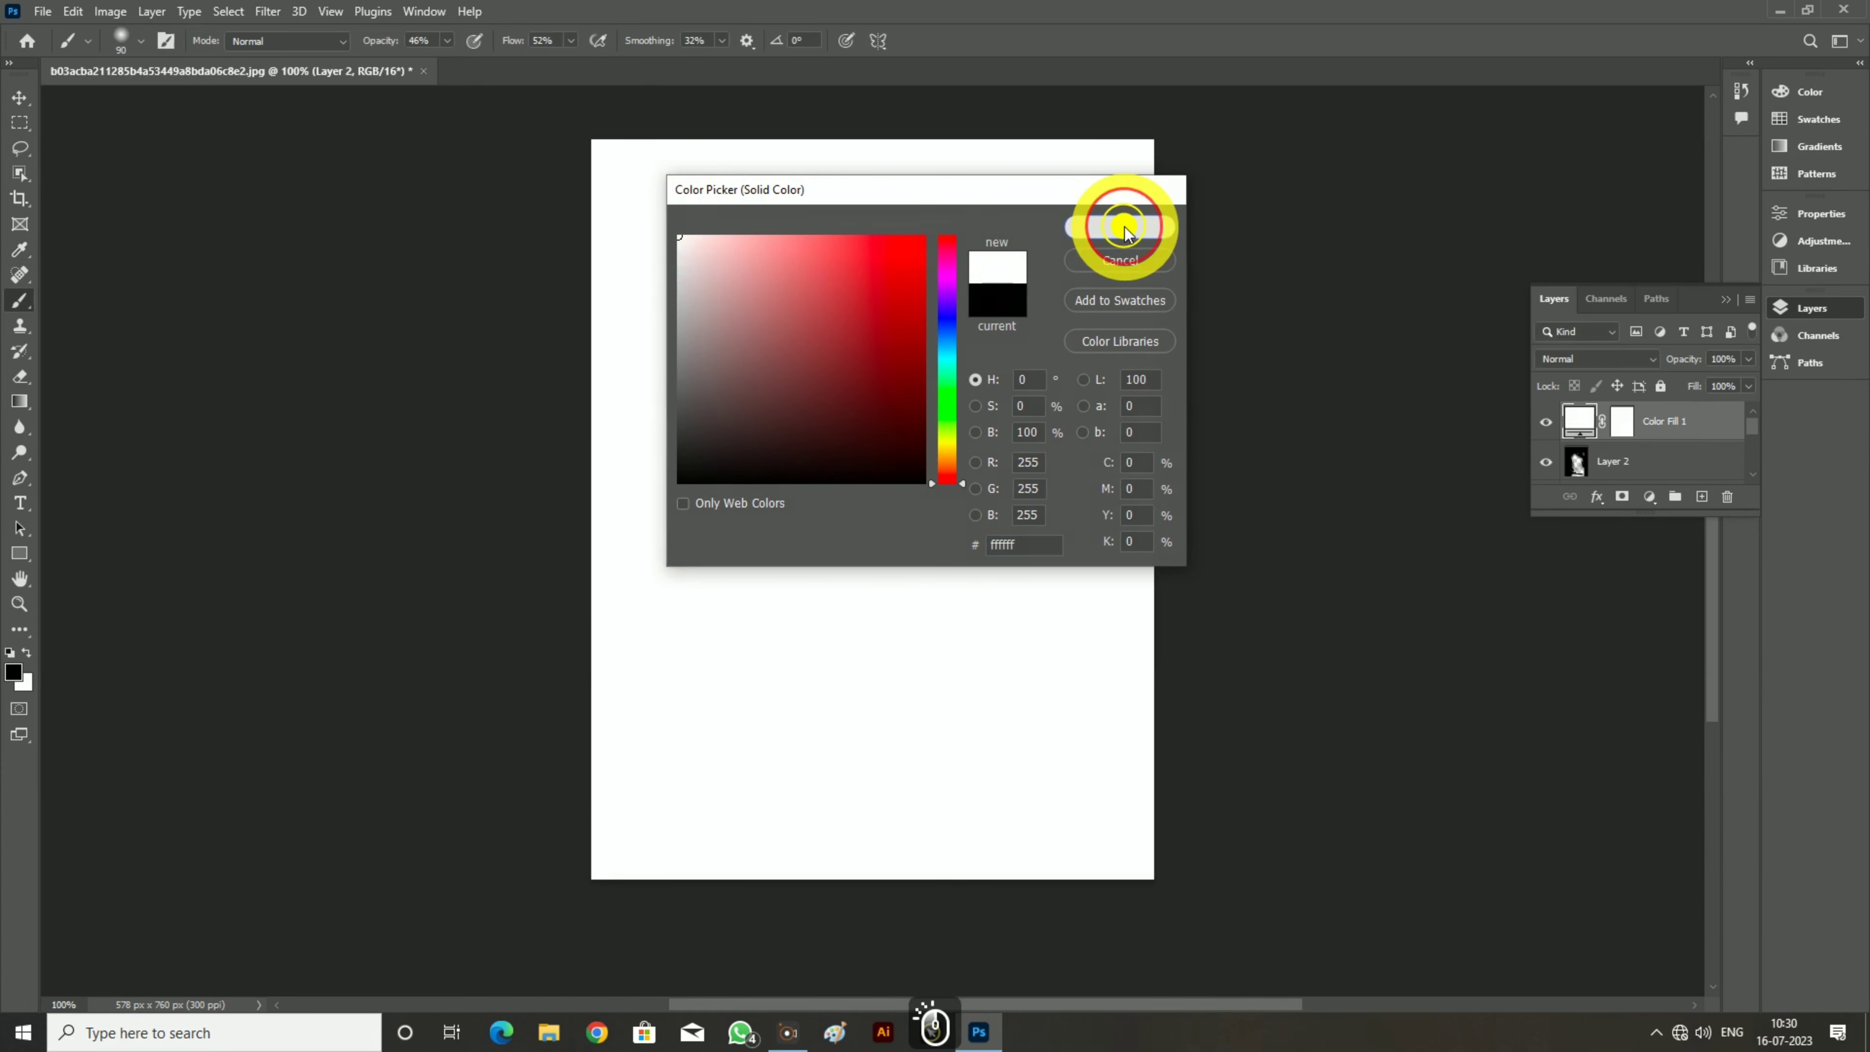
pyautogui.click(1725, 359)
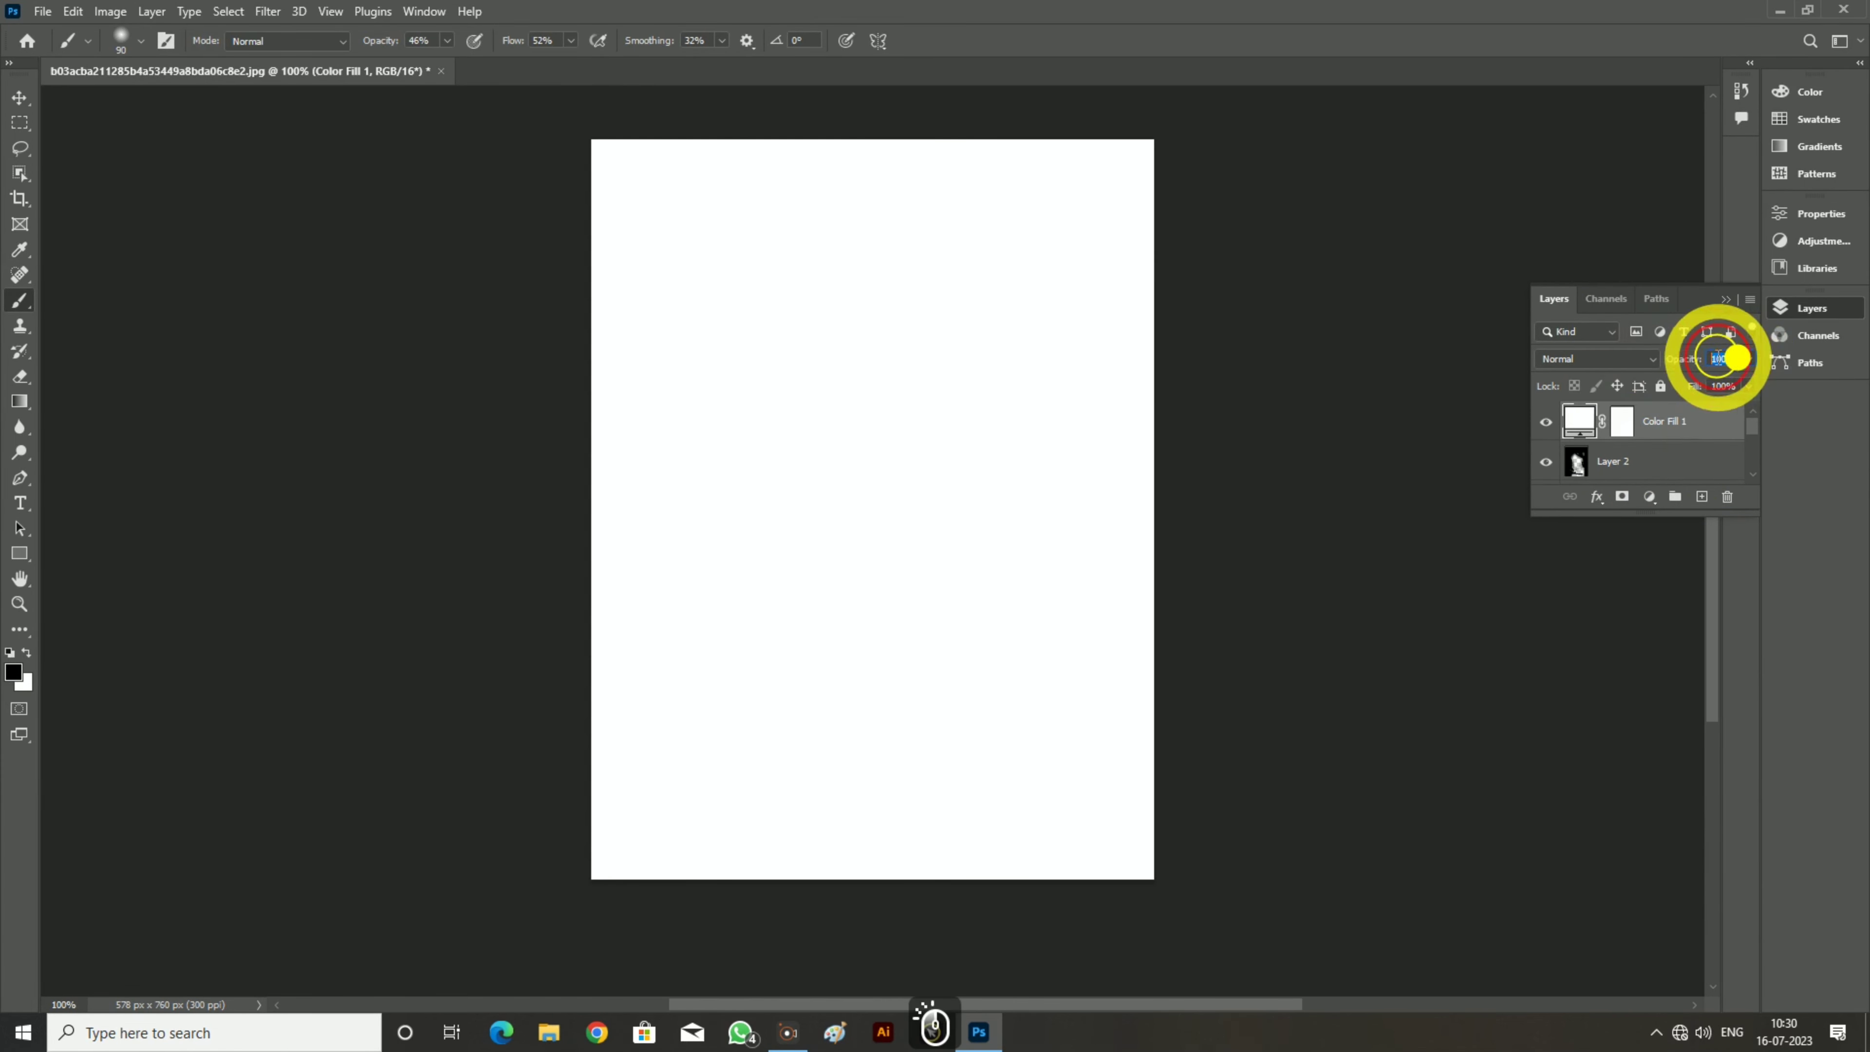
pyautogui.write('7')
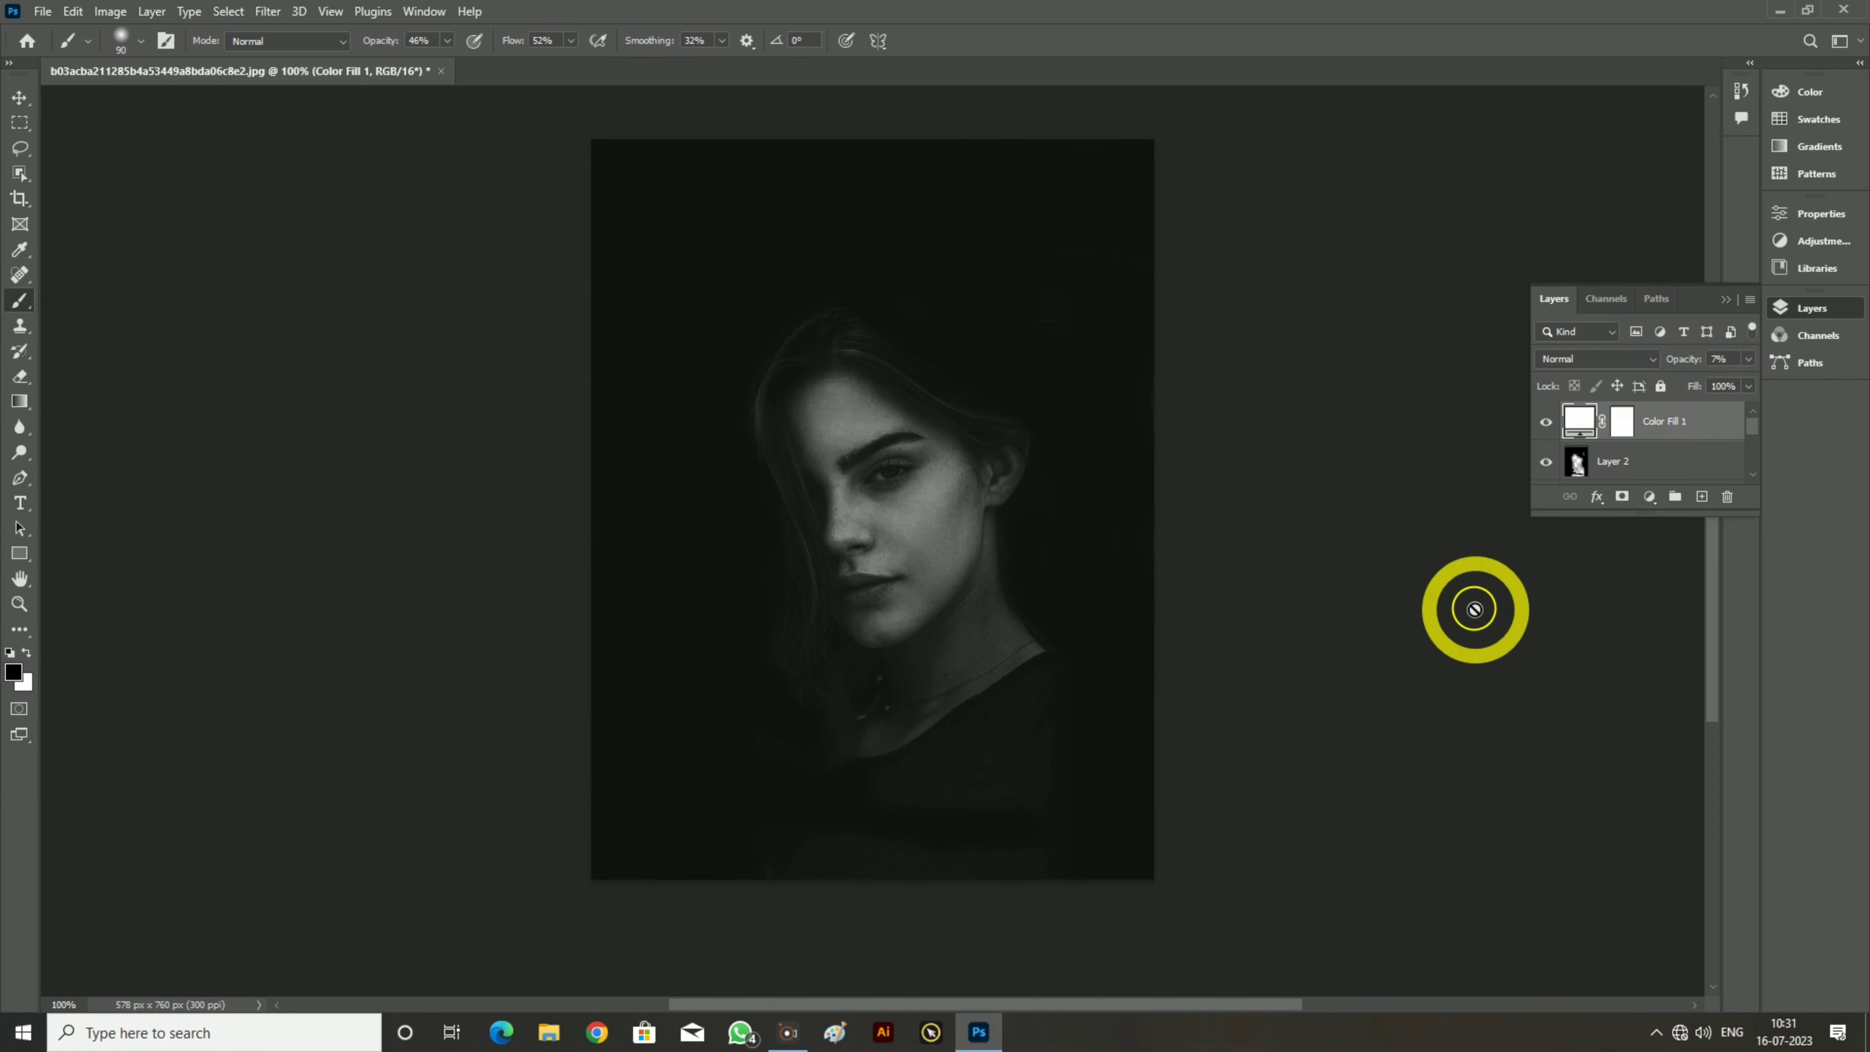
# On Layer 2, raise the brush flow and opacity to 100% and paint black over the remaining clothing patches and uneven background
pyautogui.click(1627, 460)
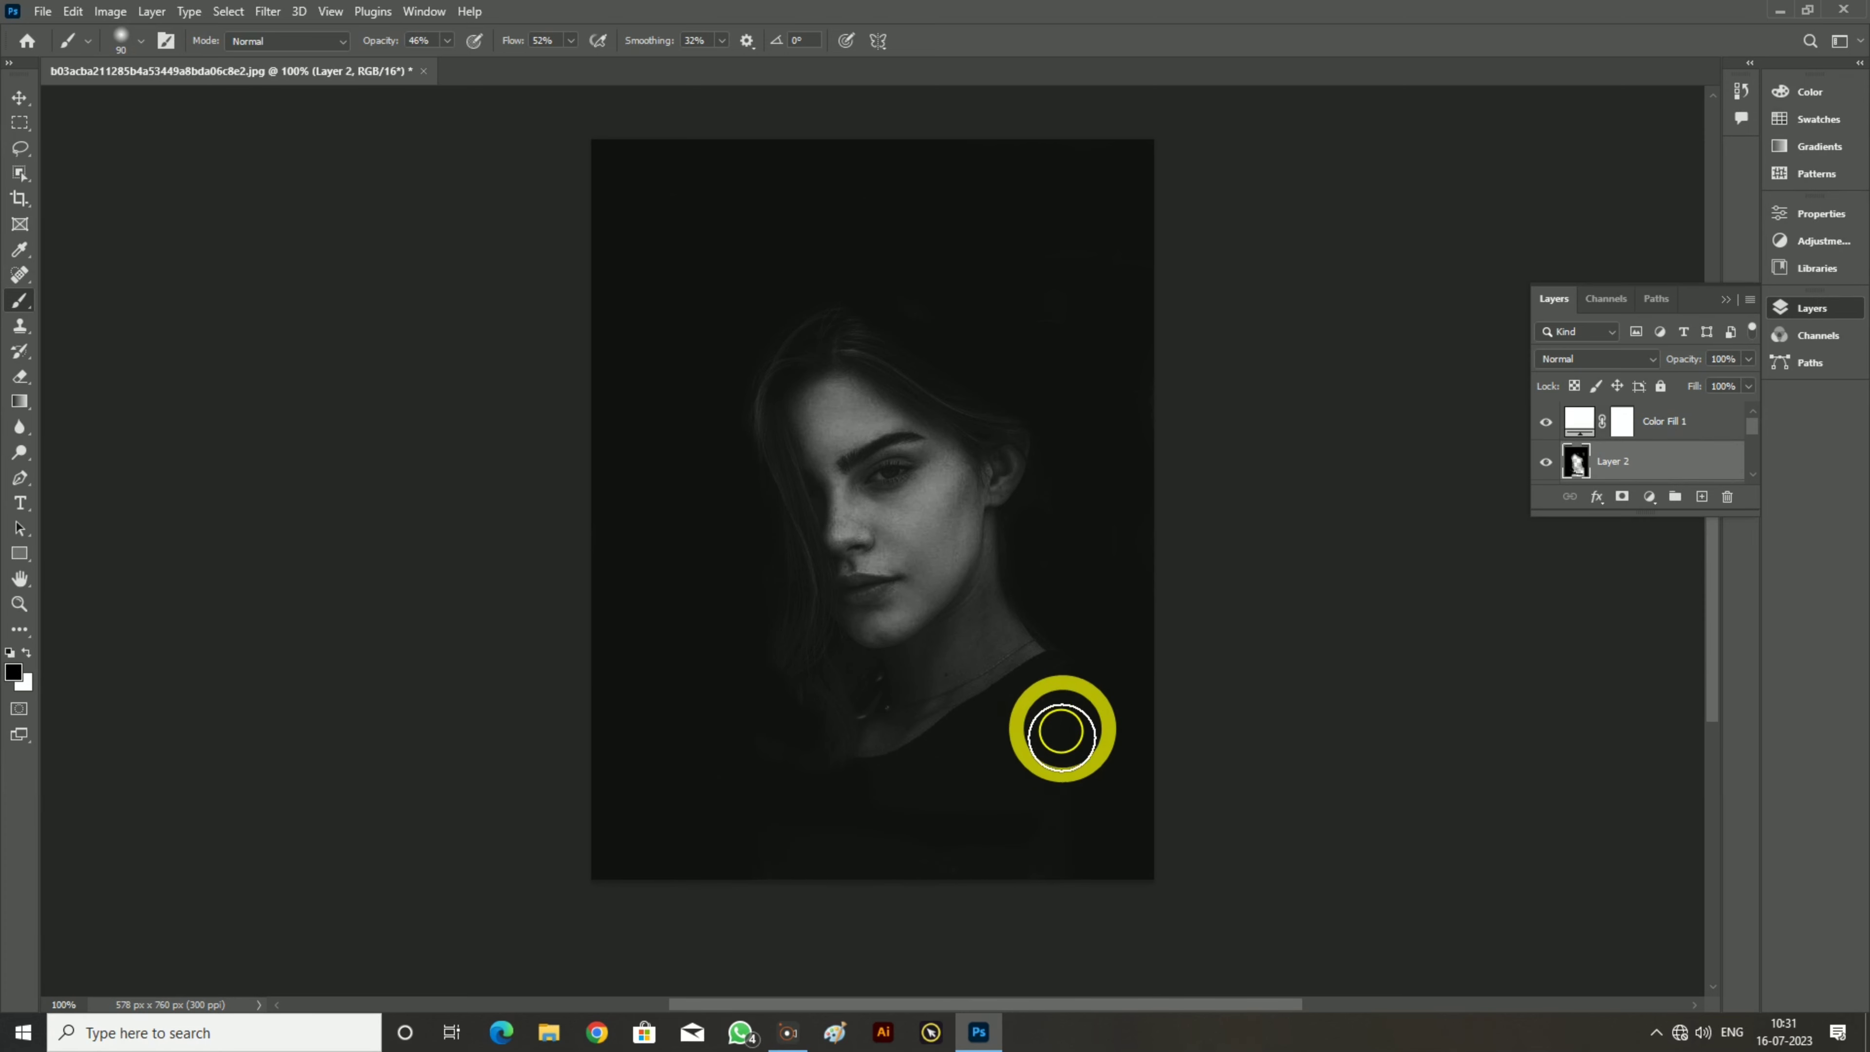
pyautogui.moveTo(766, 866)
pyautogui.mouseDown()
pyautogui.moveTo(991, 862)
pyautogui.moveTo(868, 864)
pyautogui.moveTo(1052, 826)
pyautogui.mouseUp()
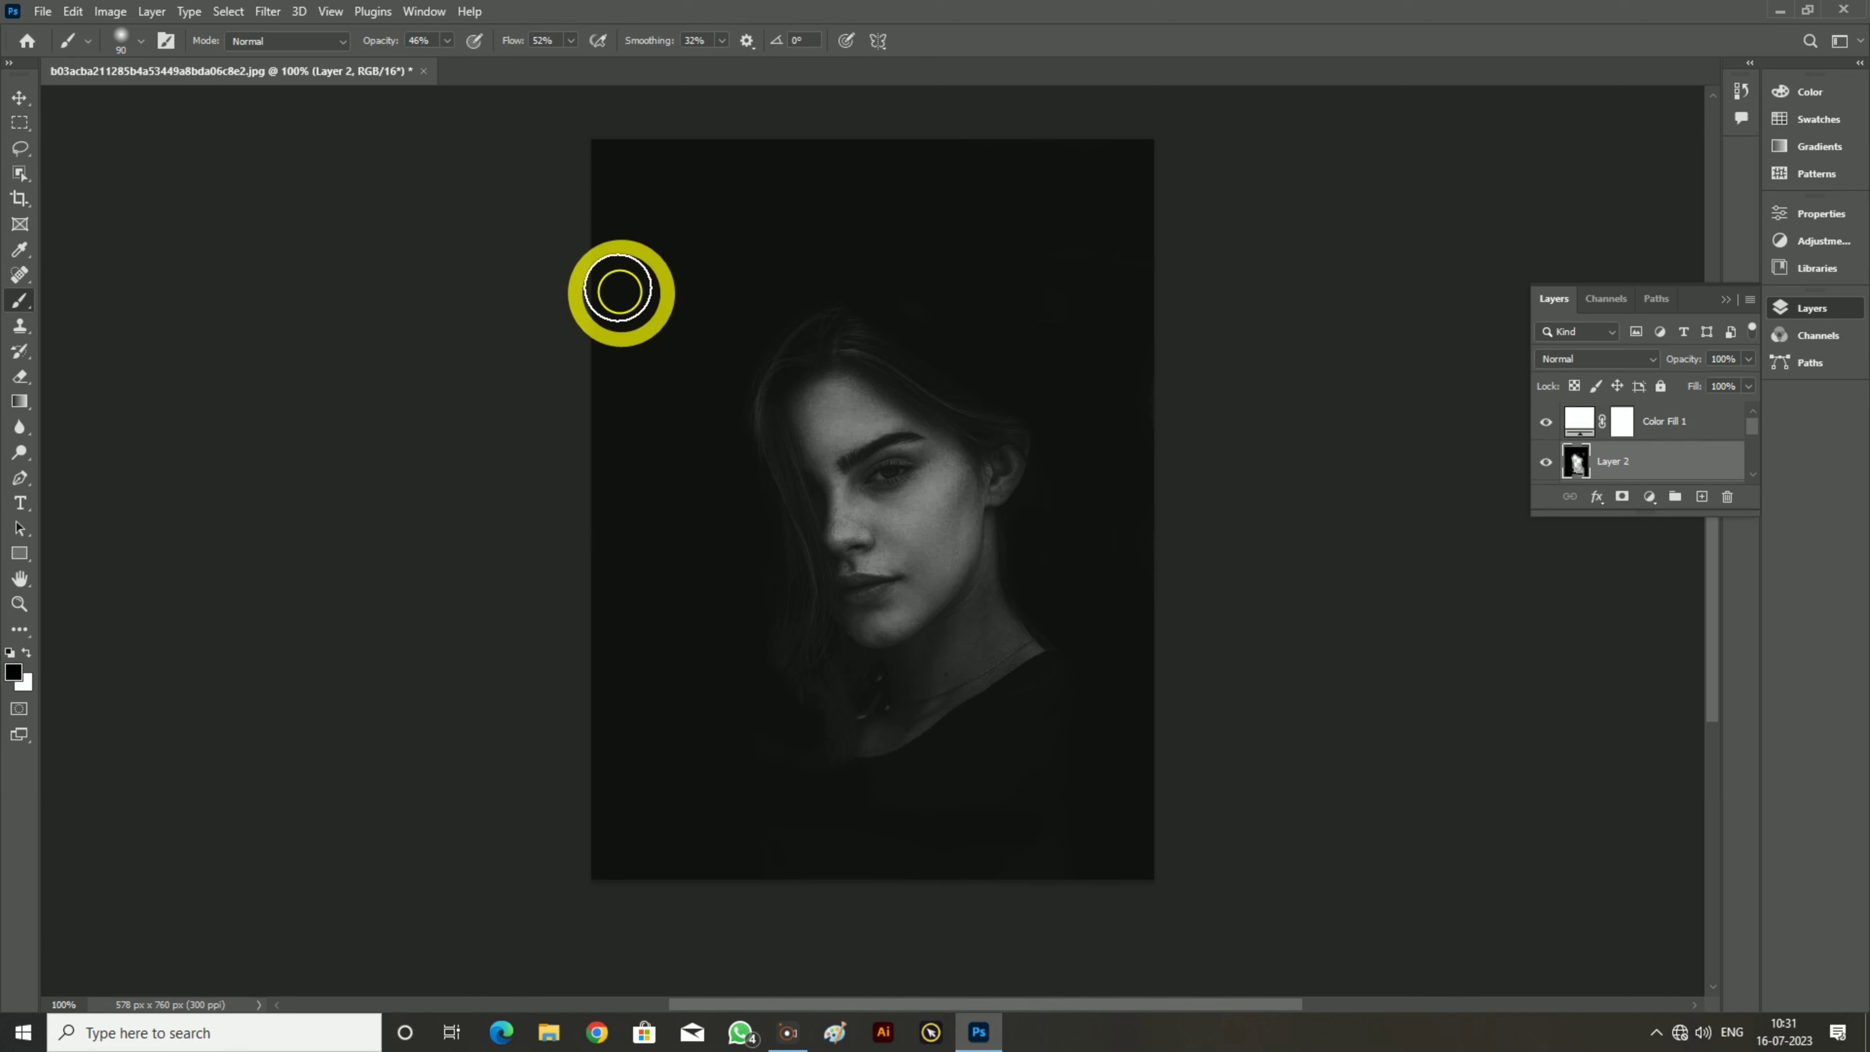
pyautogui.moveTo(569, 65); pyautogui.dragTo(674, 74)
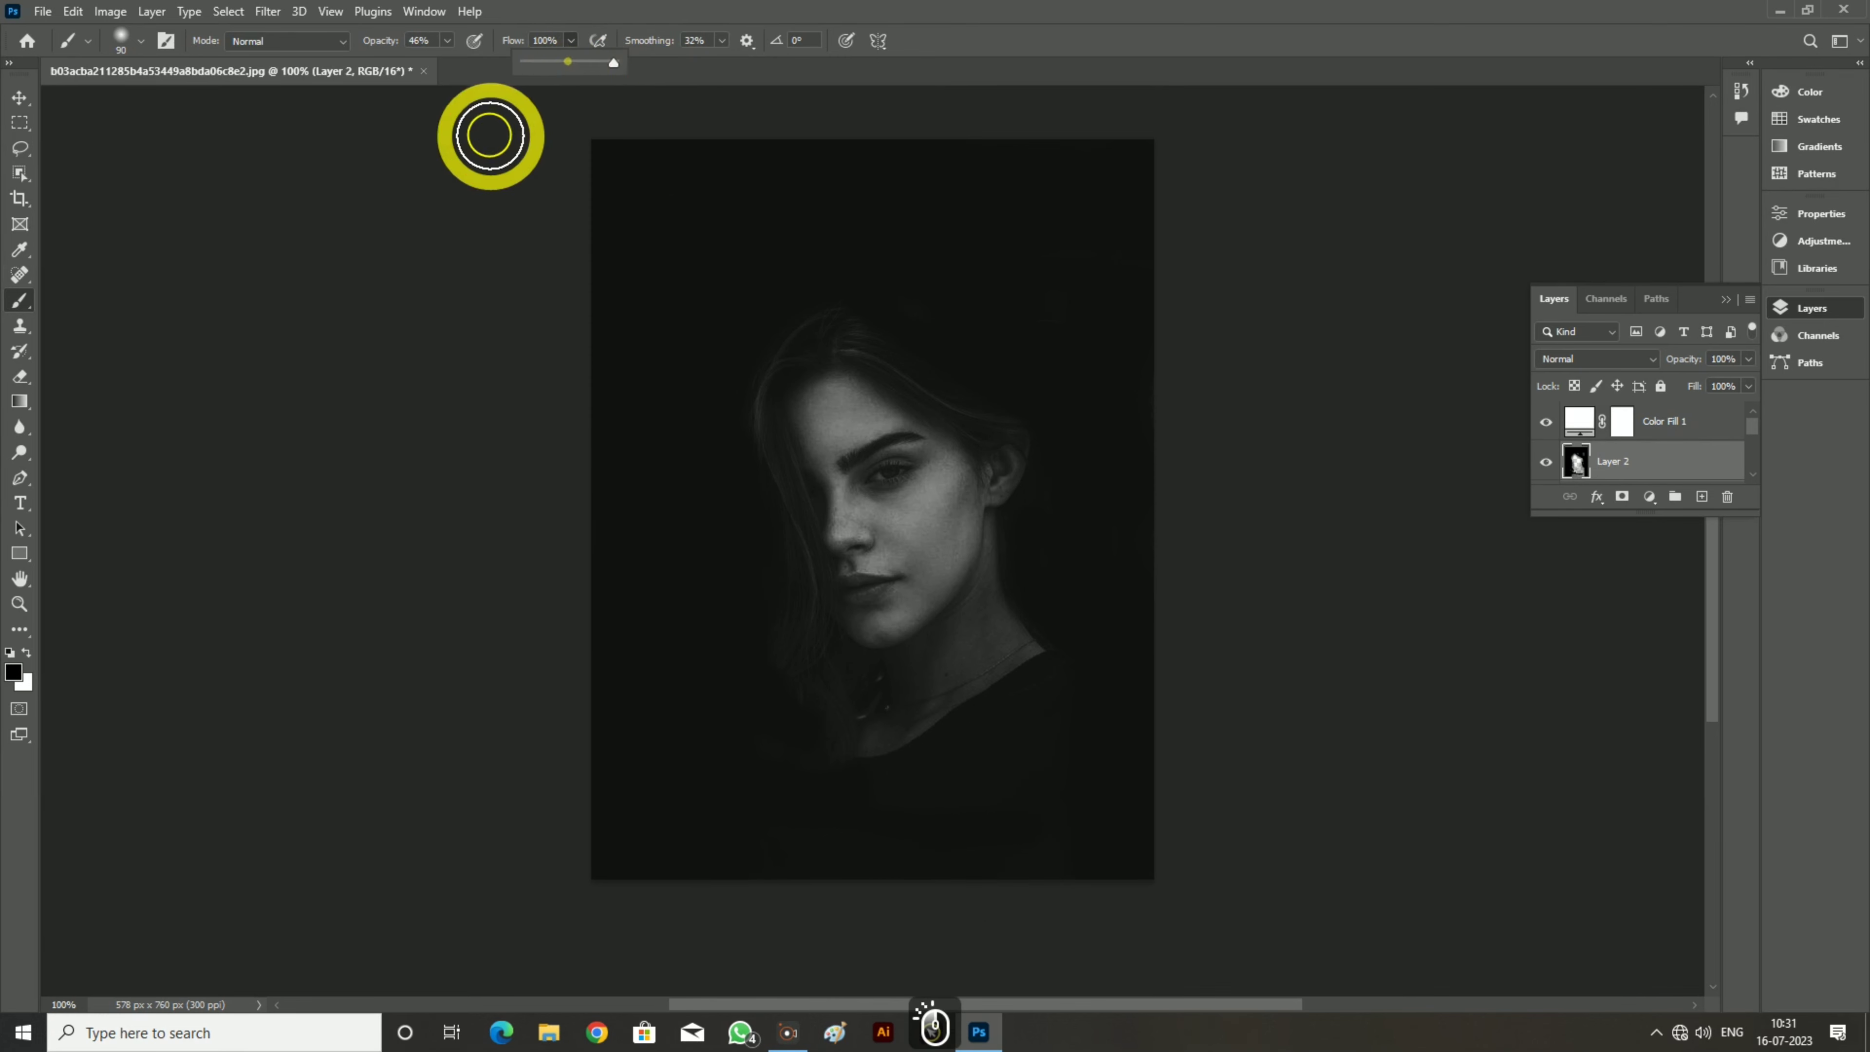
pyautogui.moveTo(451, 68); pyautogui.dragTo(585, 71)
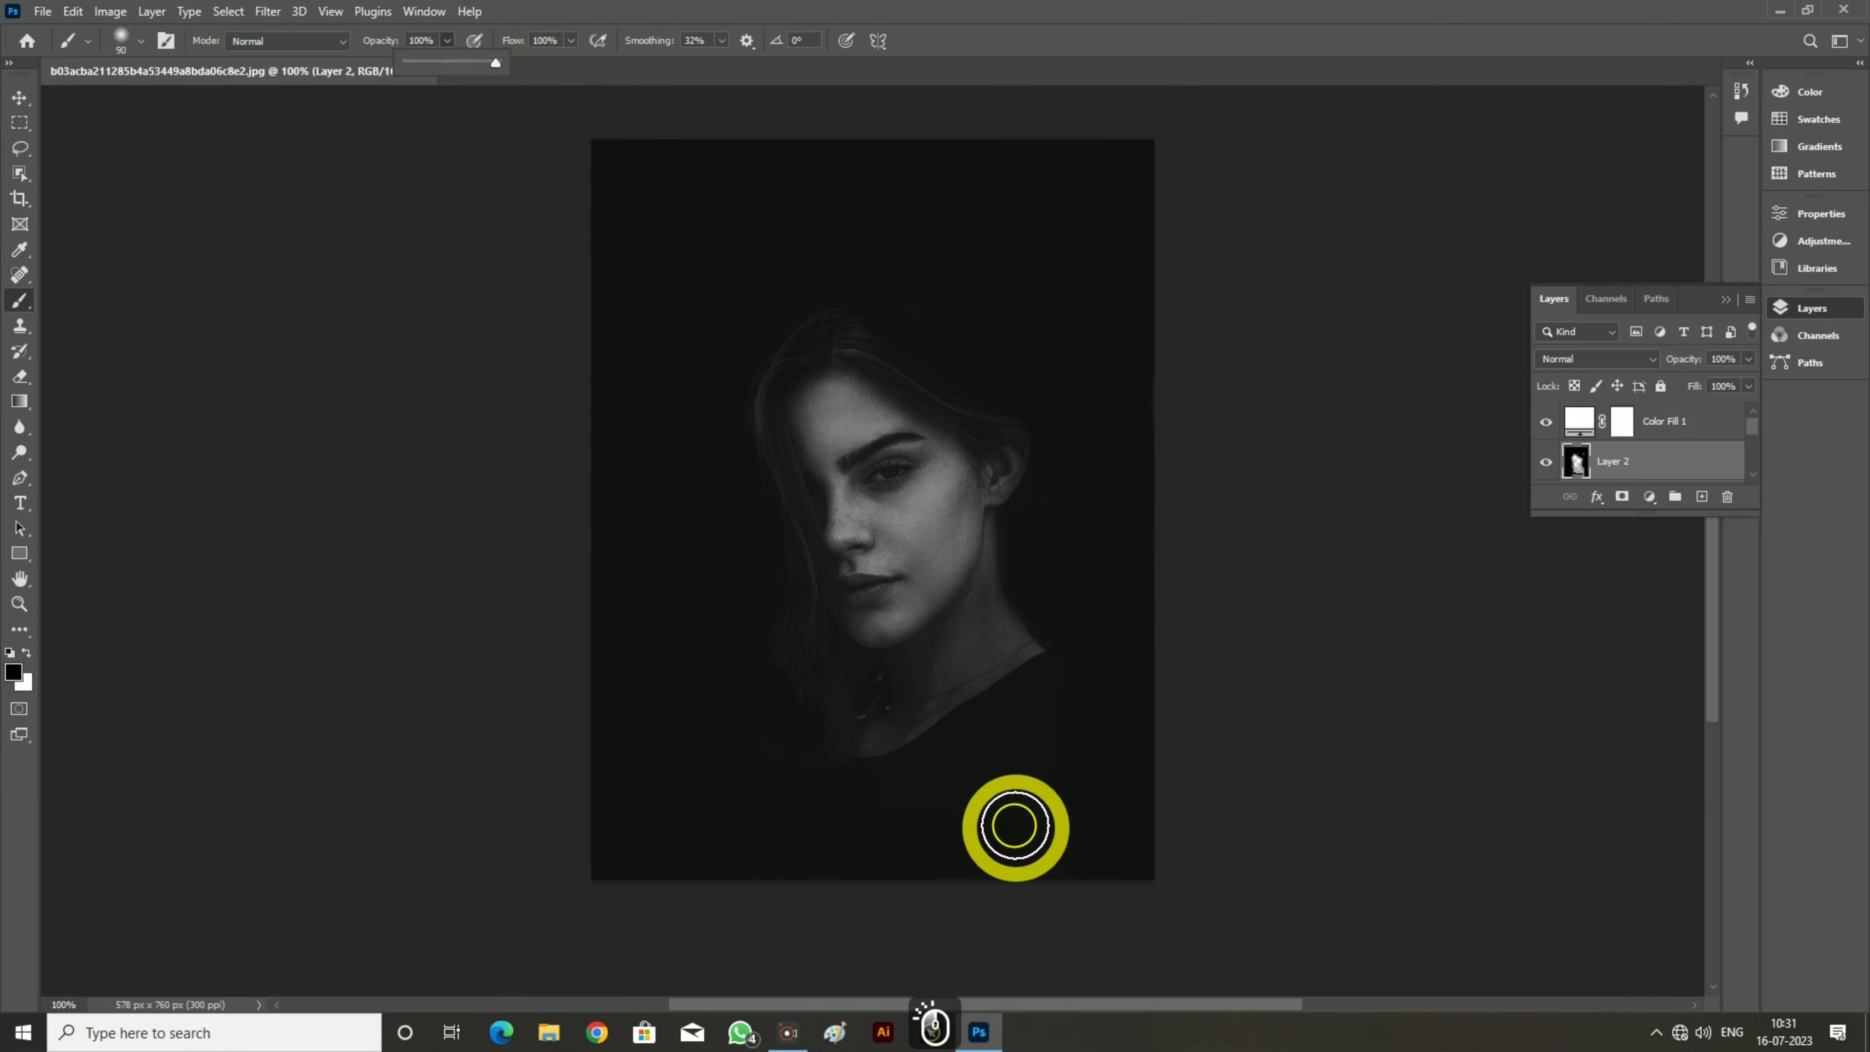
pyautogui.moveTo(1015, 828)
pyautogui.mouseDown()
pyautogui.moveTo(957, 836)
pyautogui.moveTo(754, 841)
pyautogui.moveTo(1069, 860)
pyautogui.moveTo(917, 796)
pyautogui.moveTo(1045, 701)
pyautogui.moveTo(1032, 775)
pyautogui.moveTo(790, 845)
pyautogui.moveTo(729, 781)
pyautogui.moveTo(762, 760)
pyautogui.moveTo(680, 812)
pyautogui.moveTo(1146, 875)
pyautogui.moveTo(1087, 339)
pyautogui.moveTo(990, 272)
pyautogui.mouseUp()
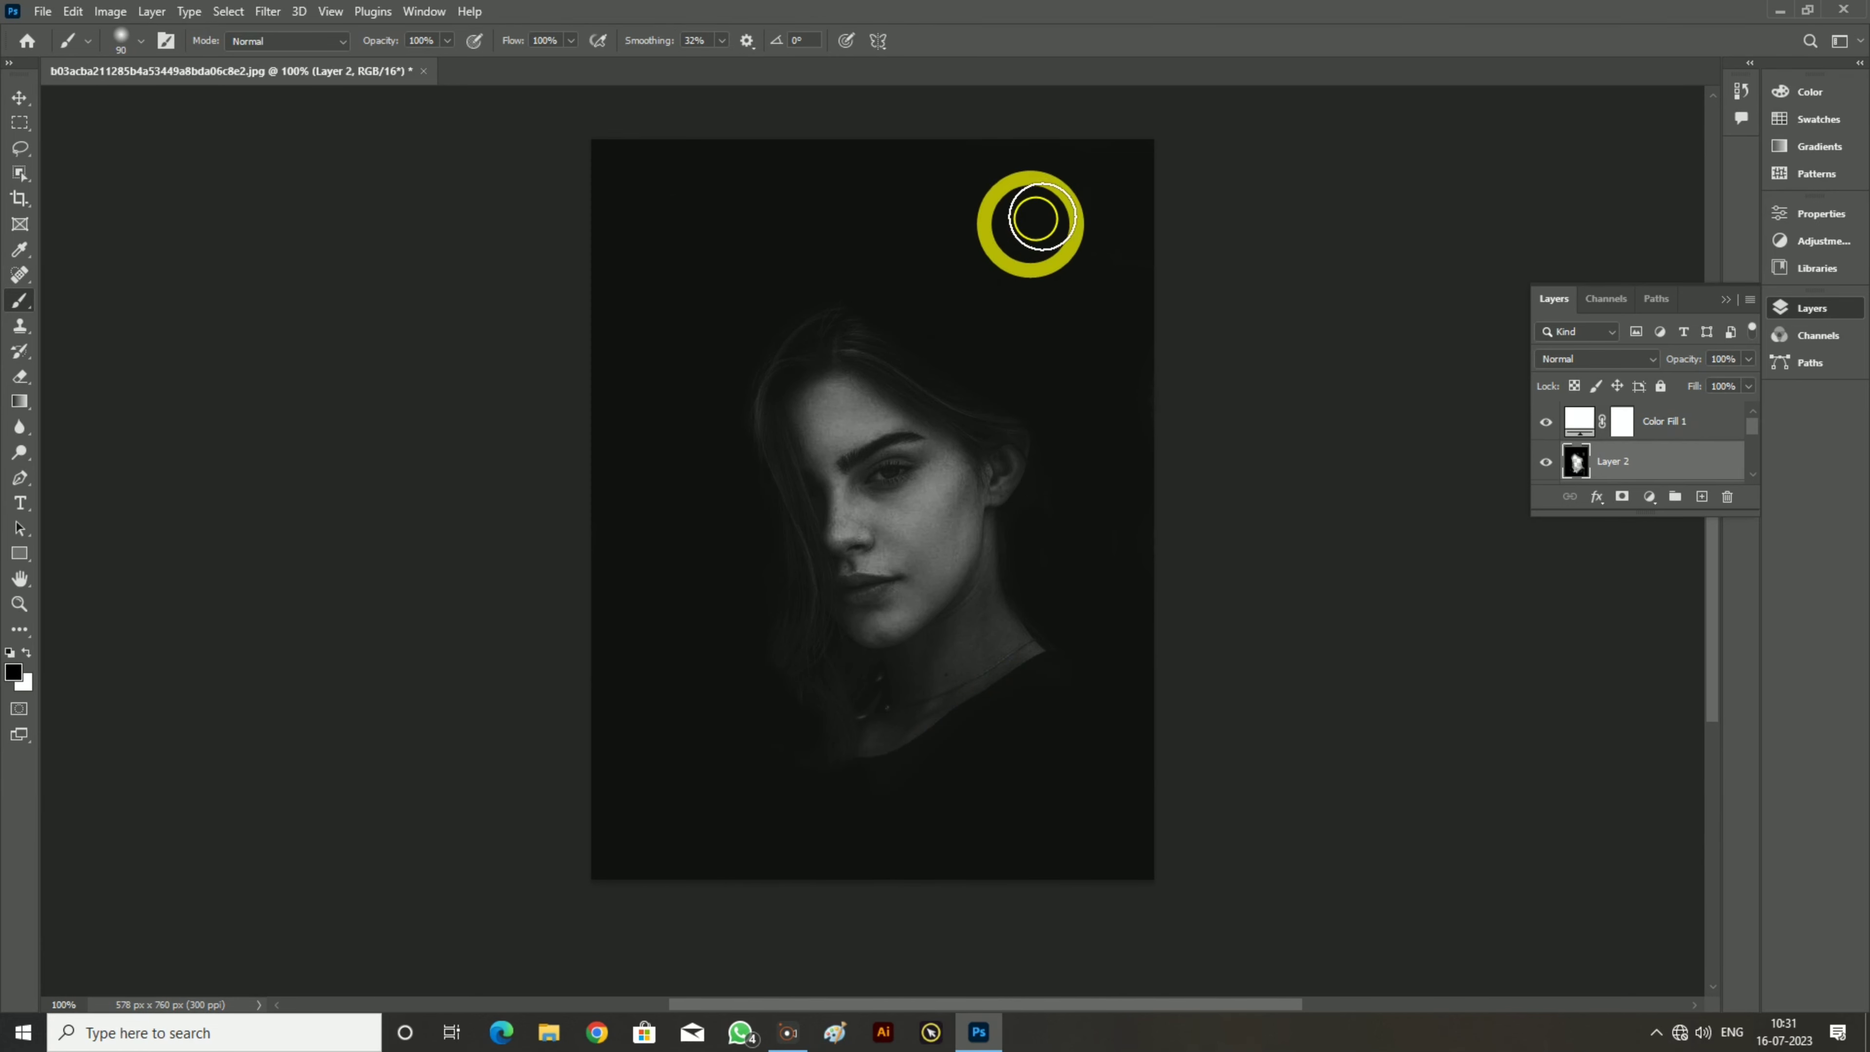
pyautogui.moveTo(575, 663)
pyautogui.mouseDown()
pyautogui.moveTo(752, 784)
pyautogui.moveTo(768, 839)
pyautogui.moveTo(1005, 844)
pyautogui.moveTo(1094, 760)
pyautogui.moveTo(1067, 294)
pyautogui.mouseUp()
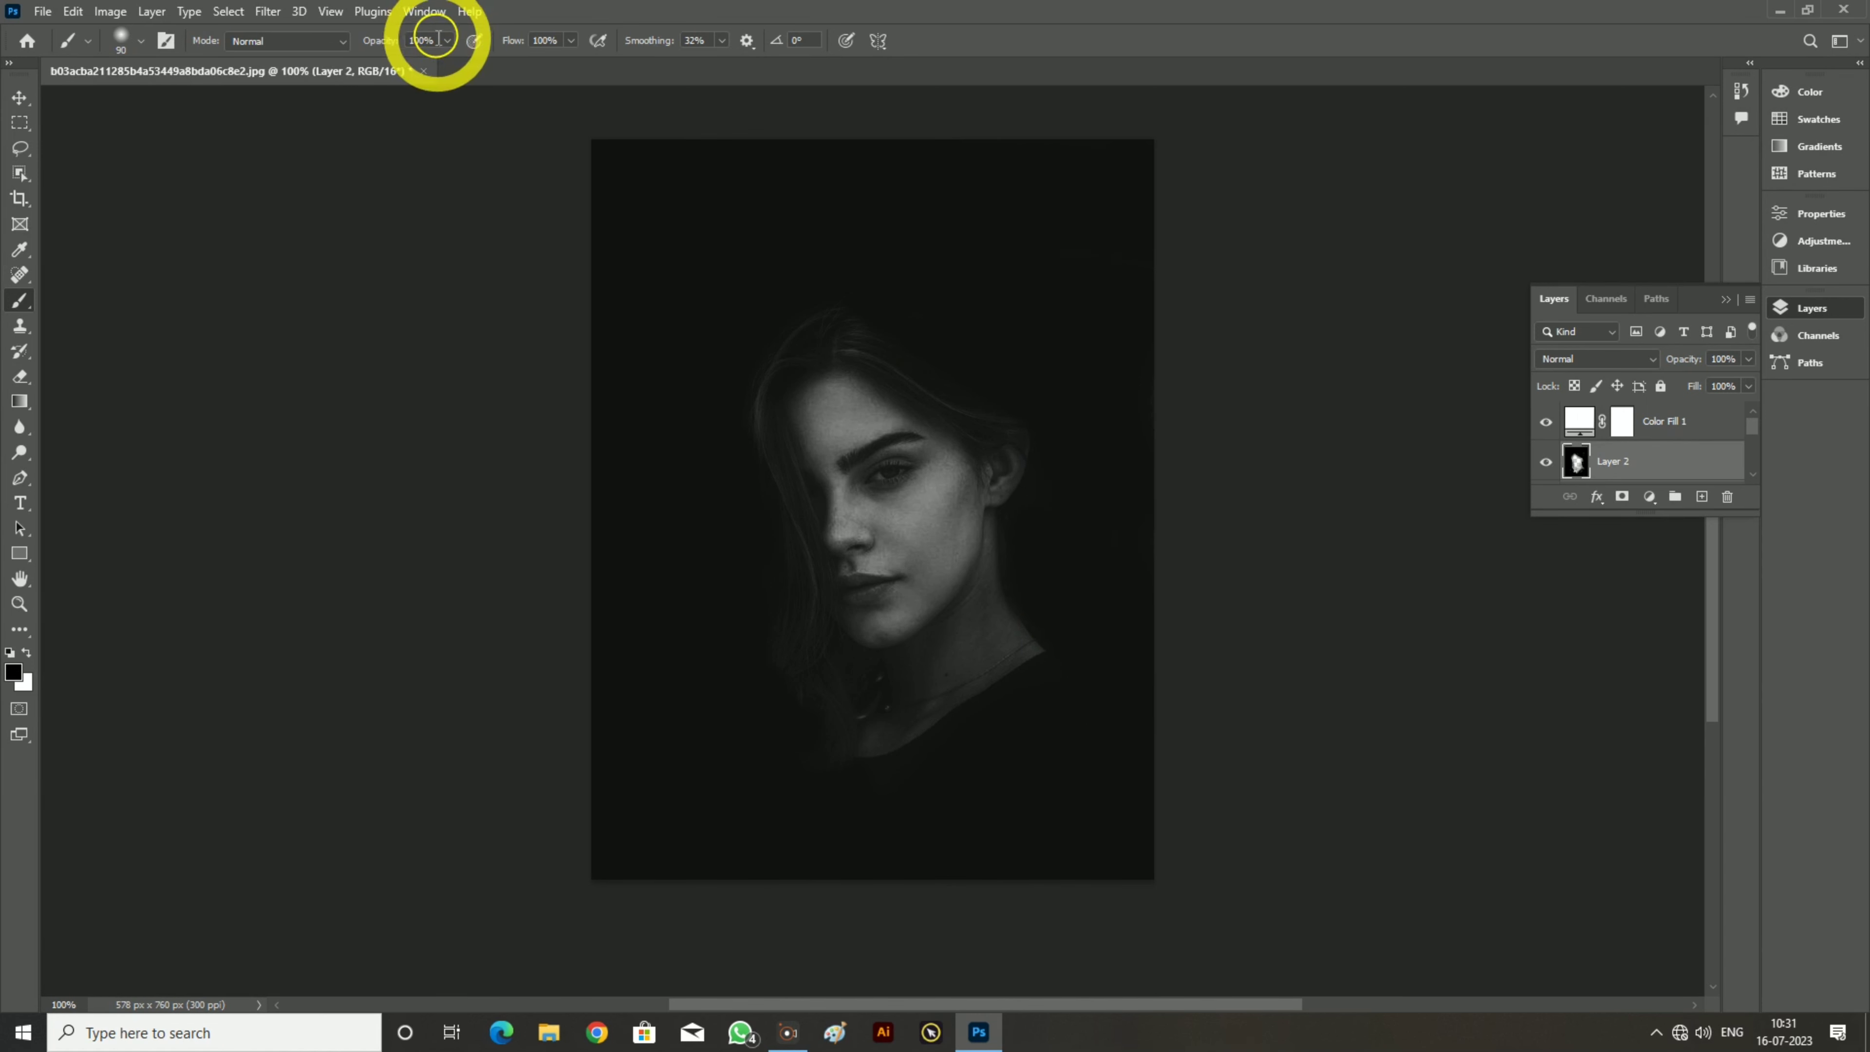
# Lower the brush to 45% opacity and 47% flow, and softly darken the outer hair, crown and area below the ear
pyautogui.click(398, 63)
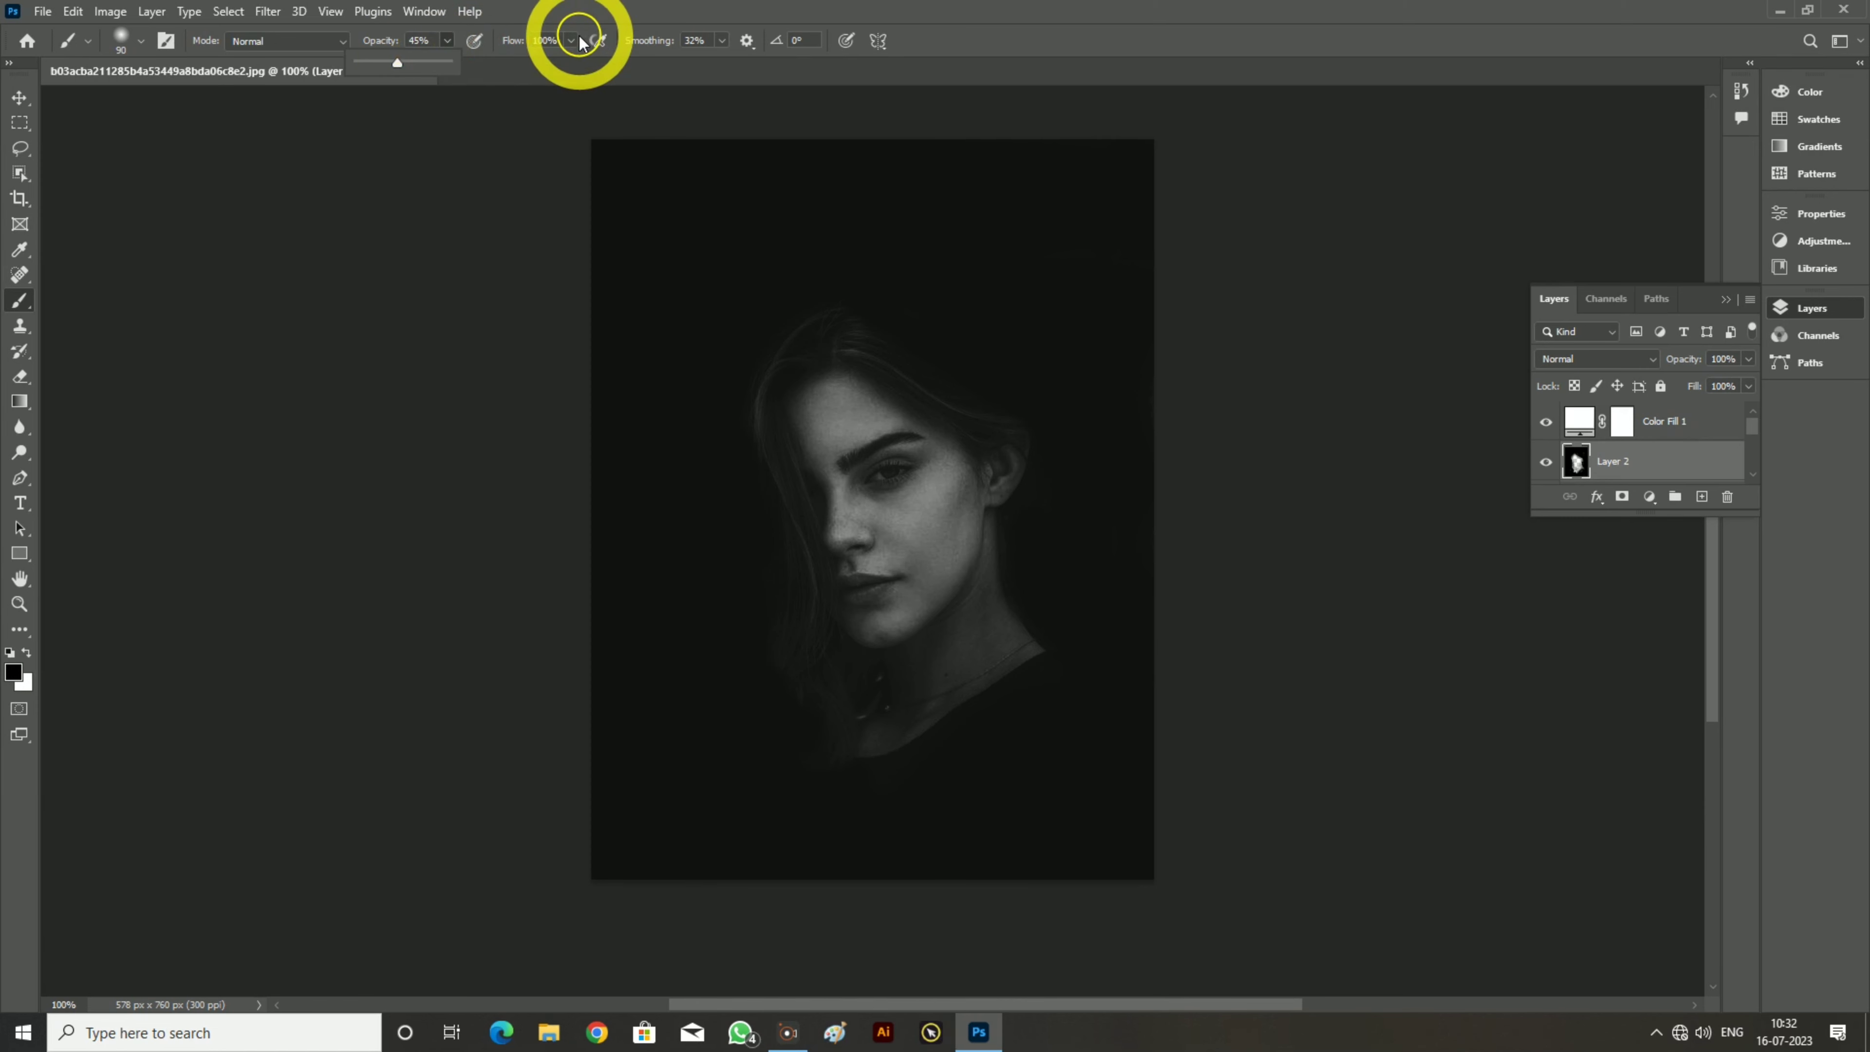
pyautogui.click(573, 41)
pyautogui.click(523, 64)
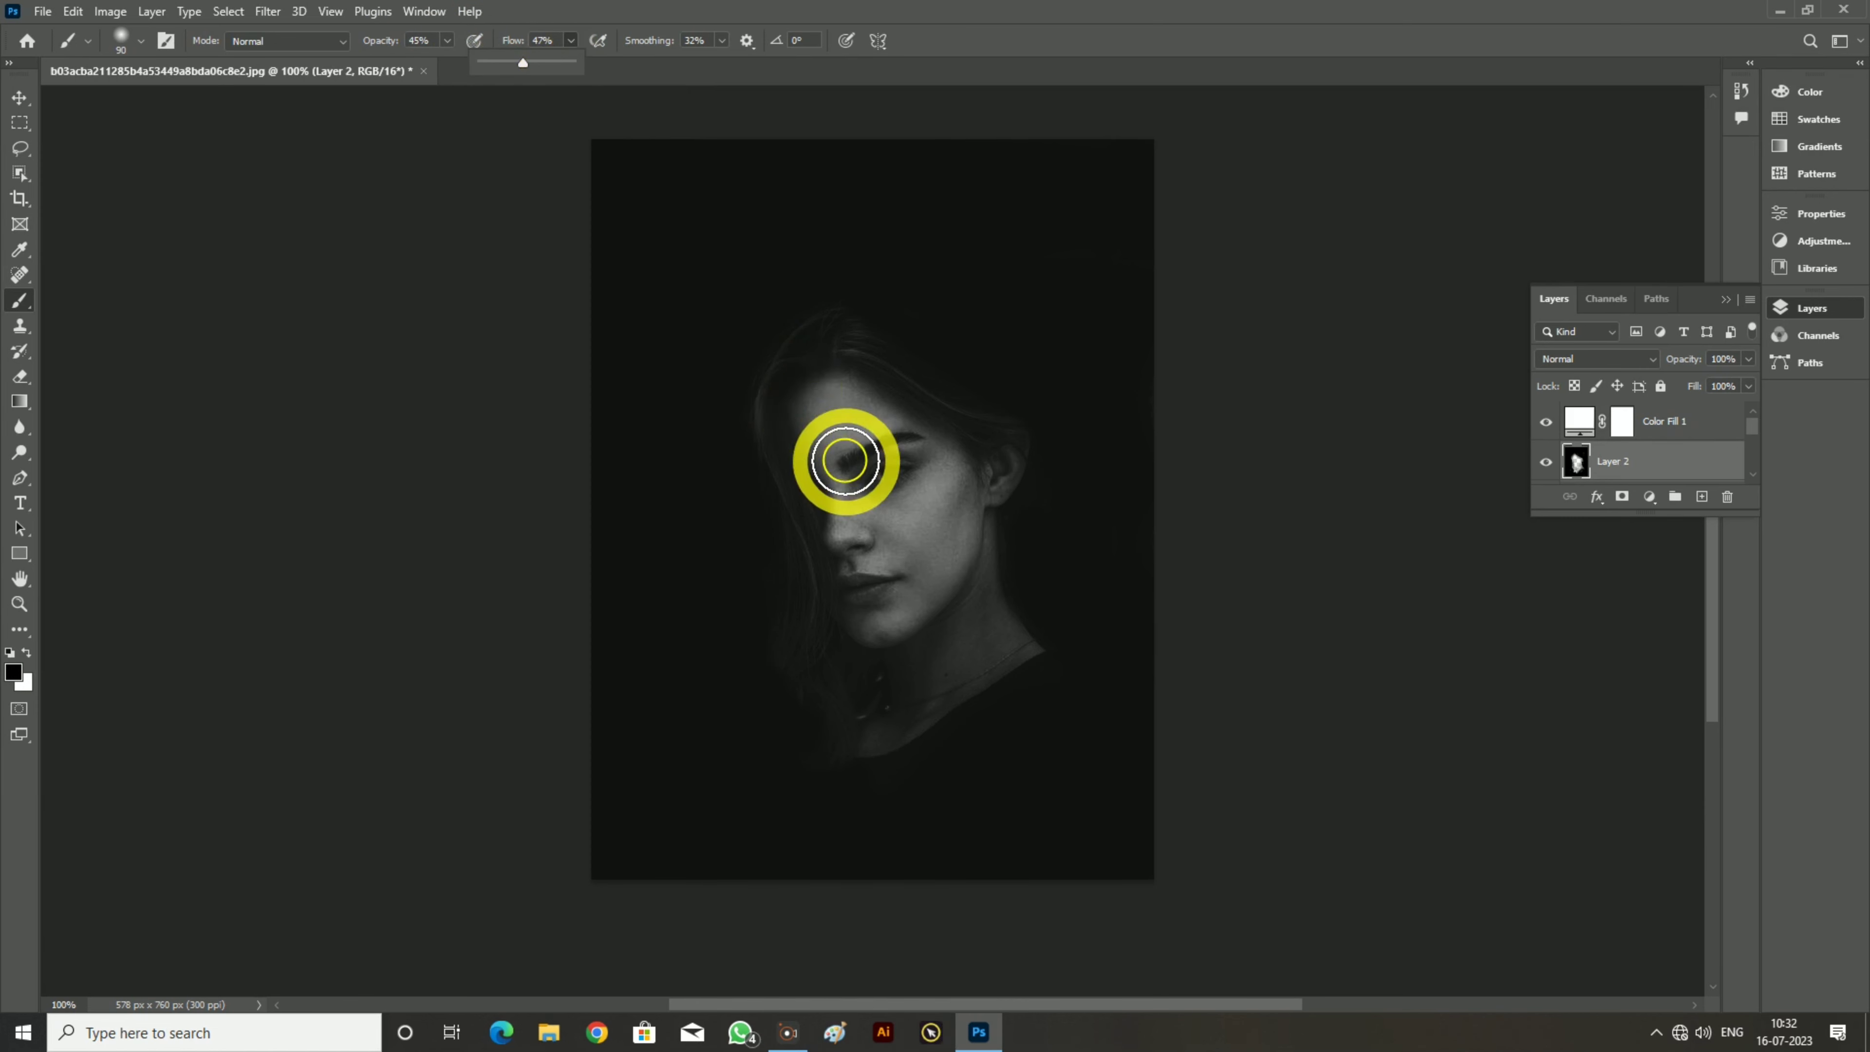
pyautogui.click(795, 331)
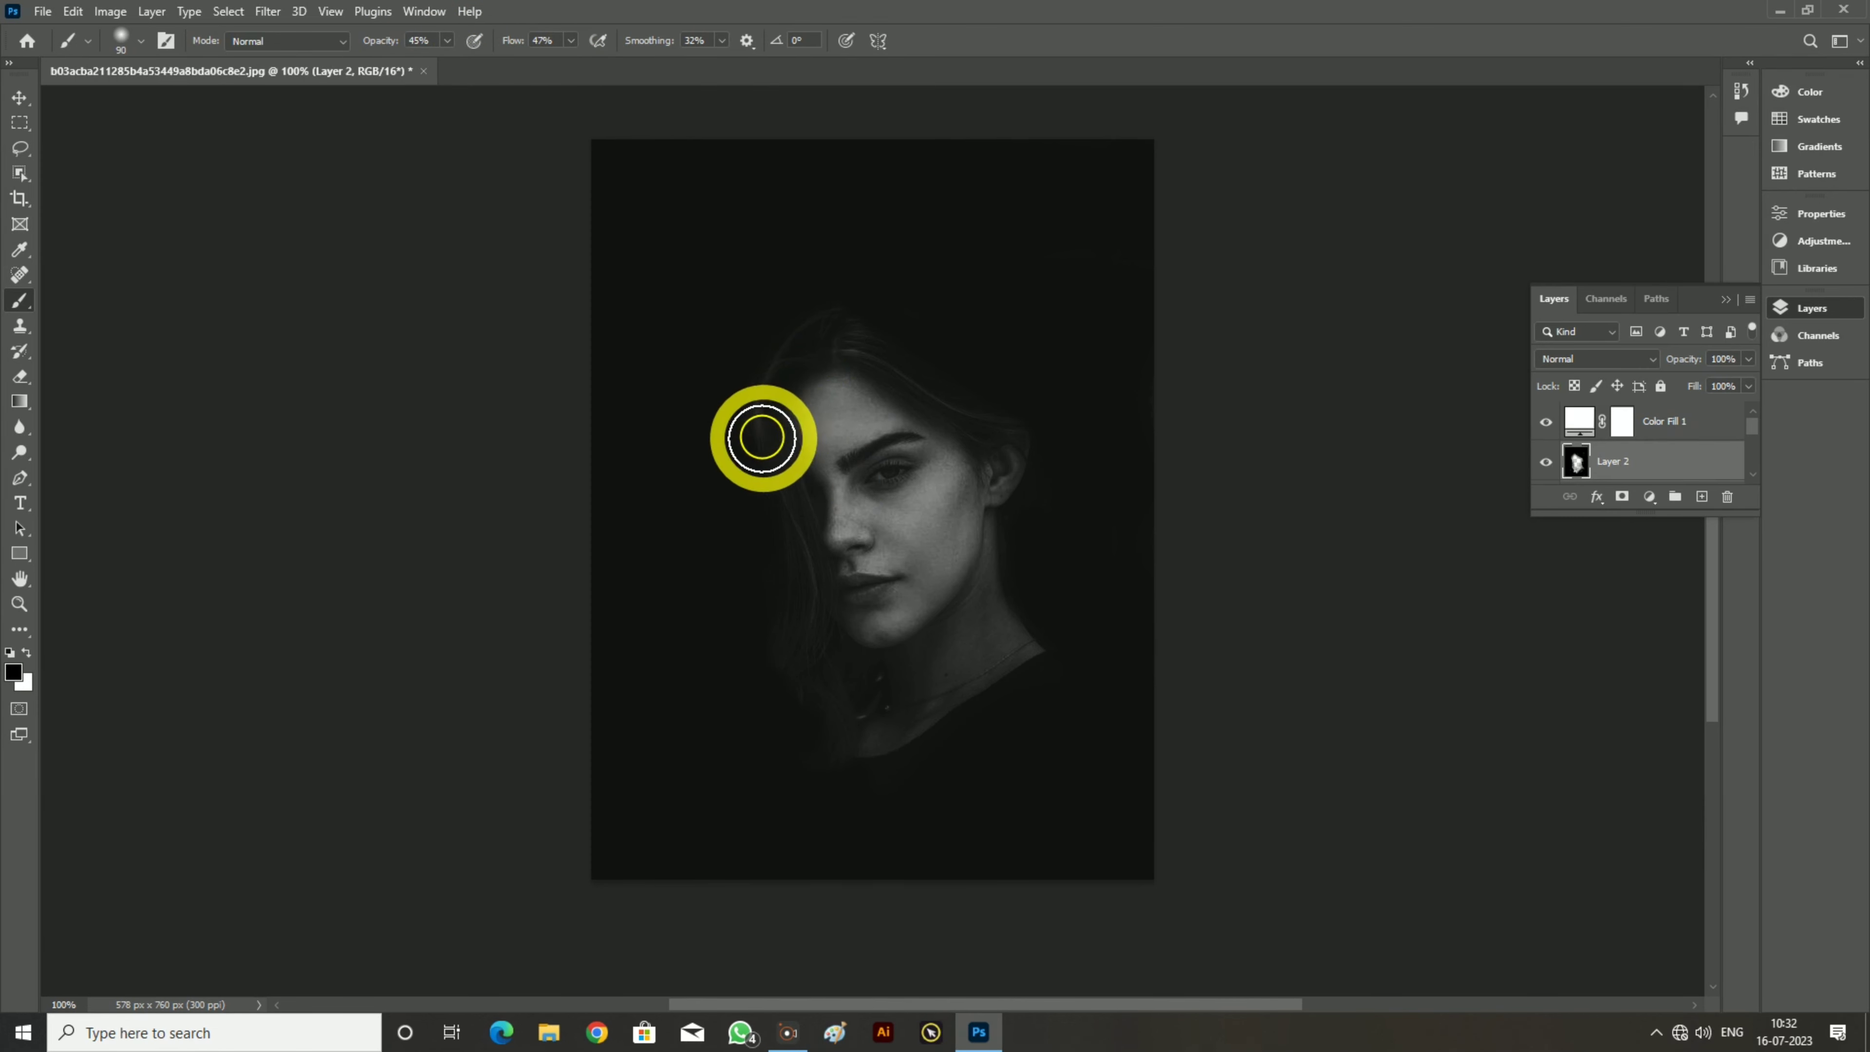
pyautogui.moveTo(768, 455)
pyautogui.mouseDown()
pyautogui.moveTo(831, 775)
pyautogui.moveTo(823, 681)
pyautogui.mouseUp()
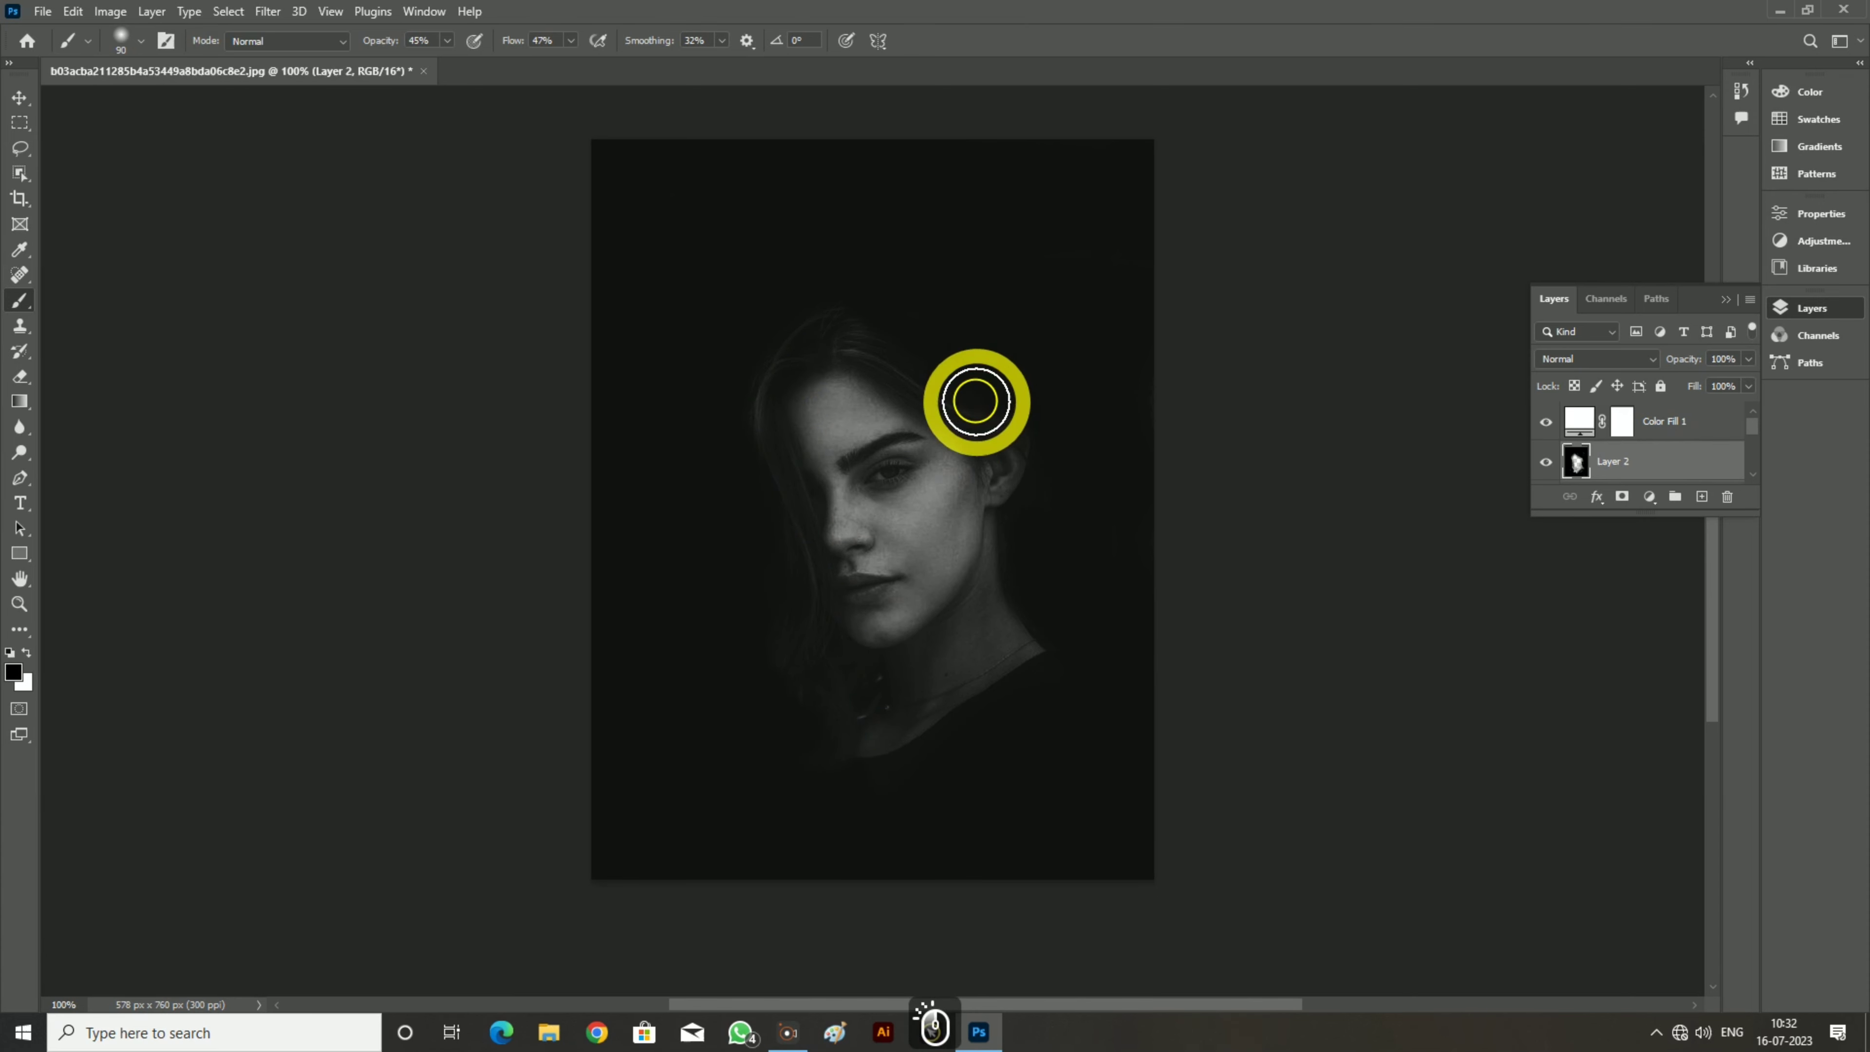
pyautogui.click(849, 348)
pyautogui.moveTo(849, 349)
pyautogui.mouseDown()
pyautogui.moveTo(772, 340)
pyautogui.moveTo(806, 346)
pyautogui.moveTo(769, 410)
pyautogui.moveTo(1006, 416)
pyautogui.moveTo(1035, 572)
pyautogui.moveTo(992, 641)
pyautogui.moveTo(831, 768)
pyautogui.moveTo(799, 781)
pyautogui.moveTo(857, 731)
pyautogui.moveTo(676, 807)
pyautogui.moveTo(1021, 578)
pyautogui.mouseUp()
pyautogui.moveTo(997, 528); pyautogui.dragTo(1108, 628)
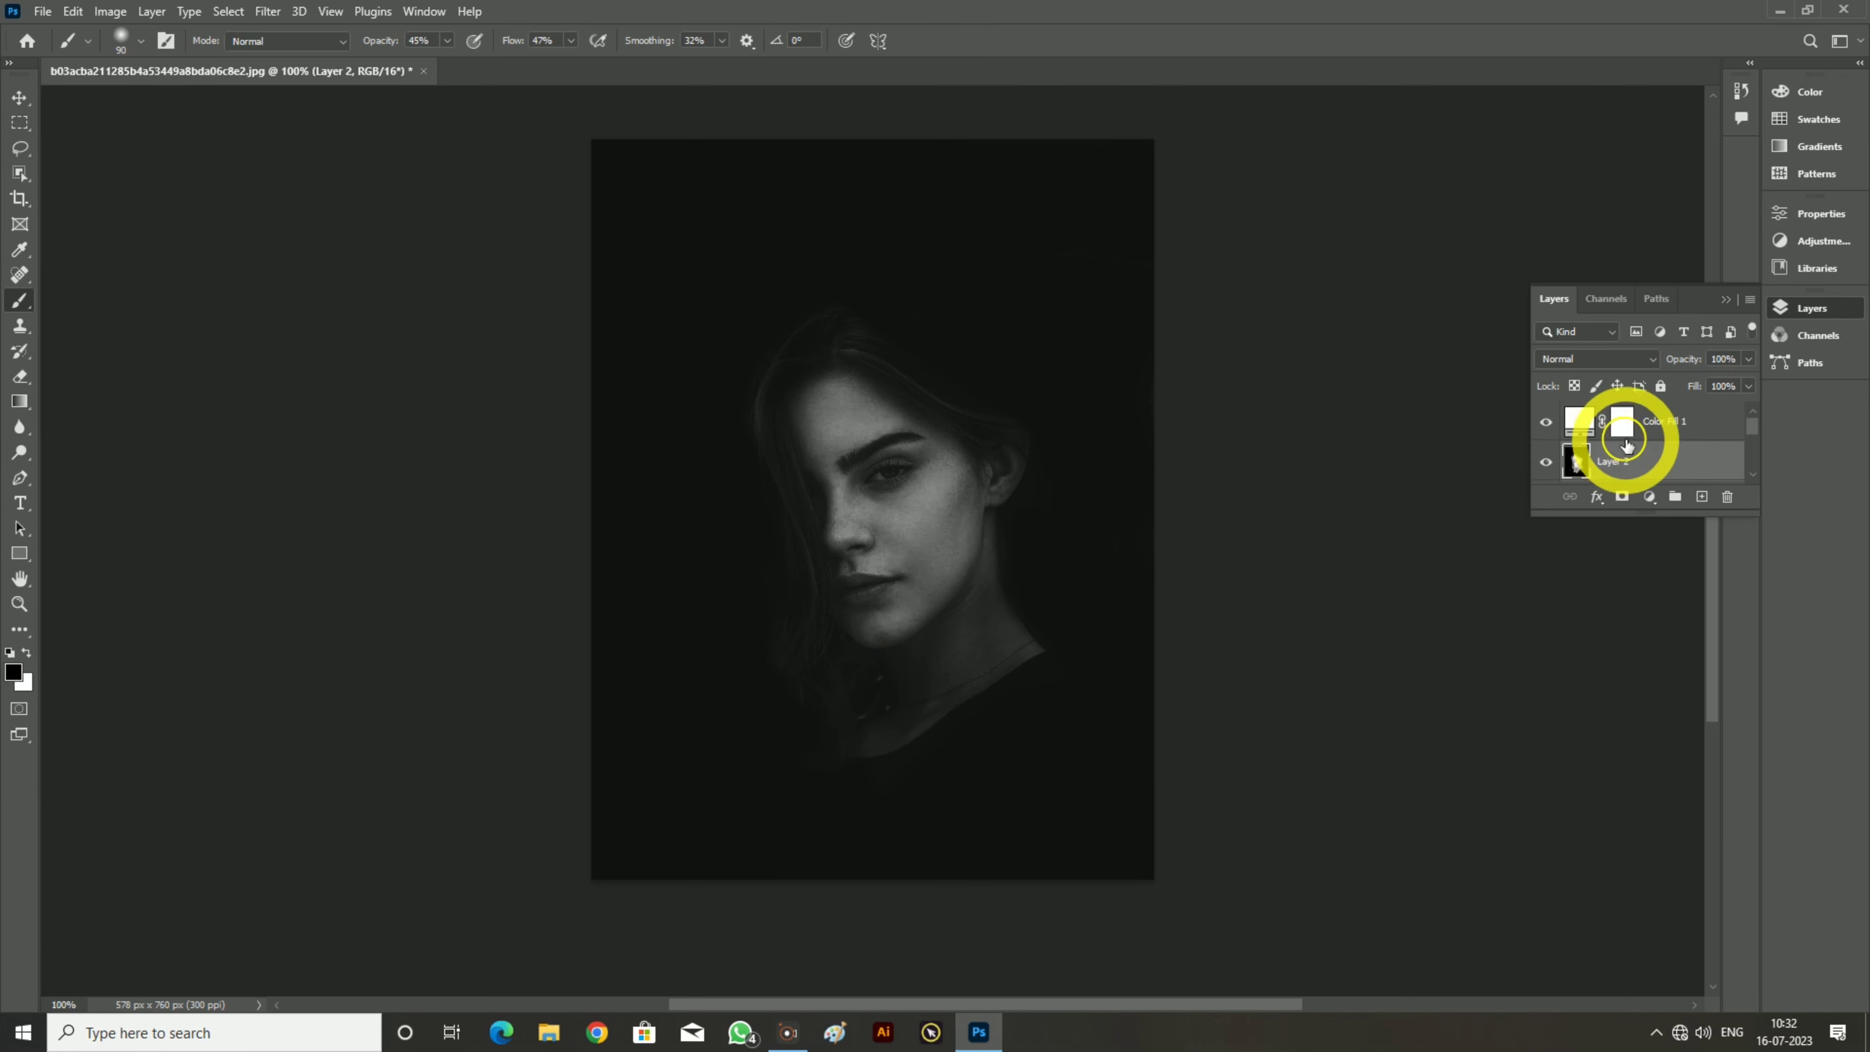
pyautogui.rightClick(1673, 422)
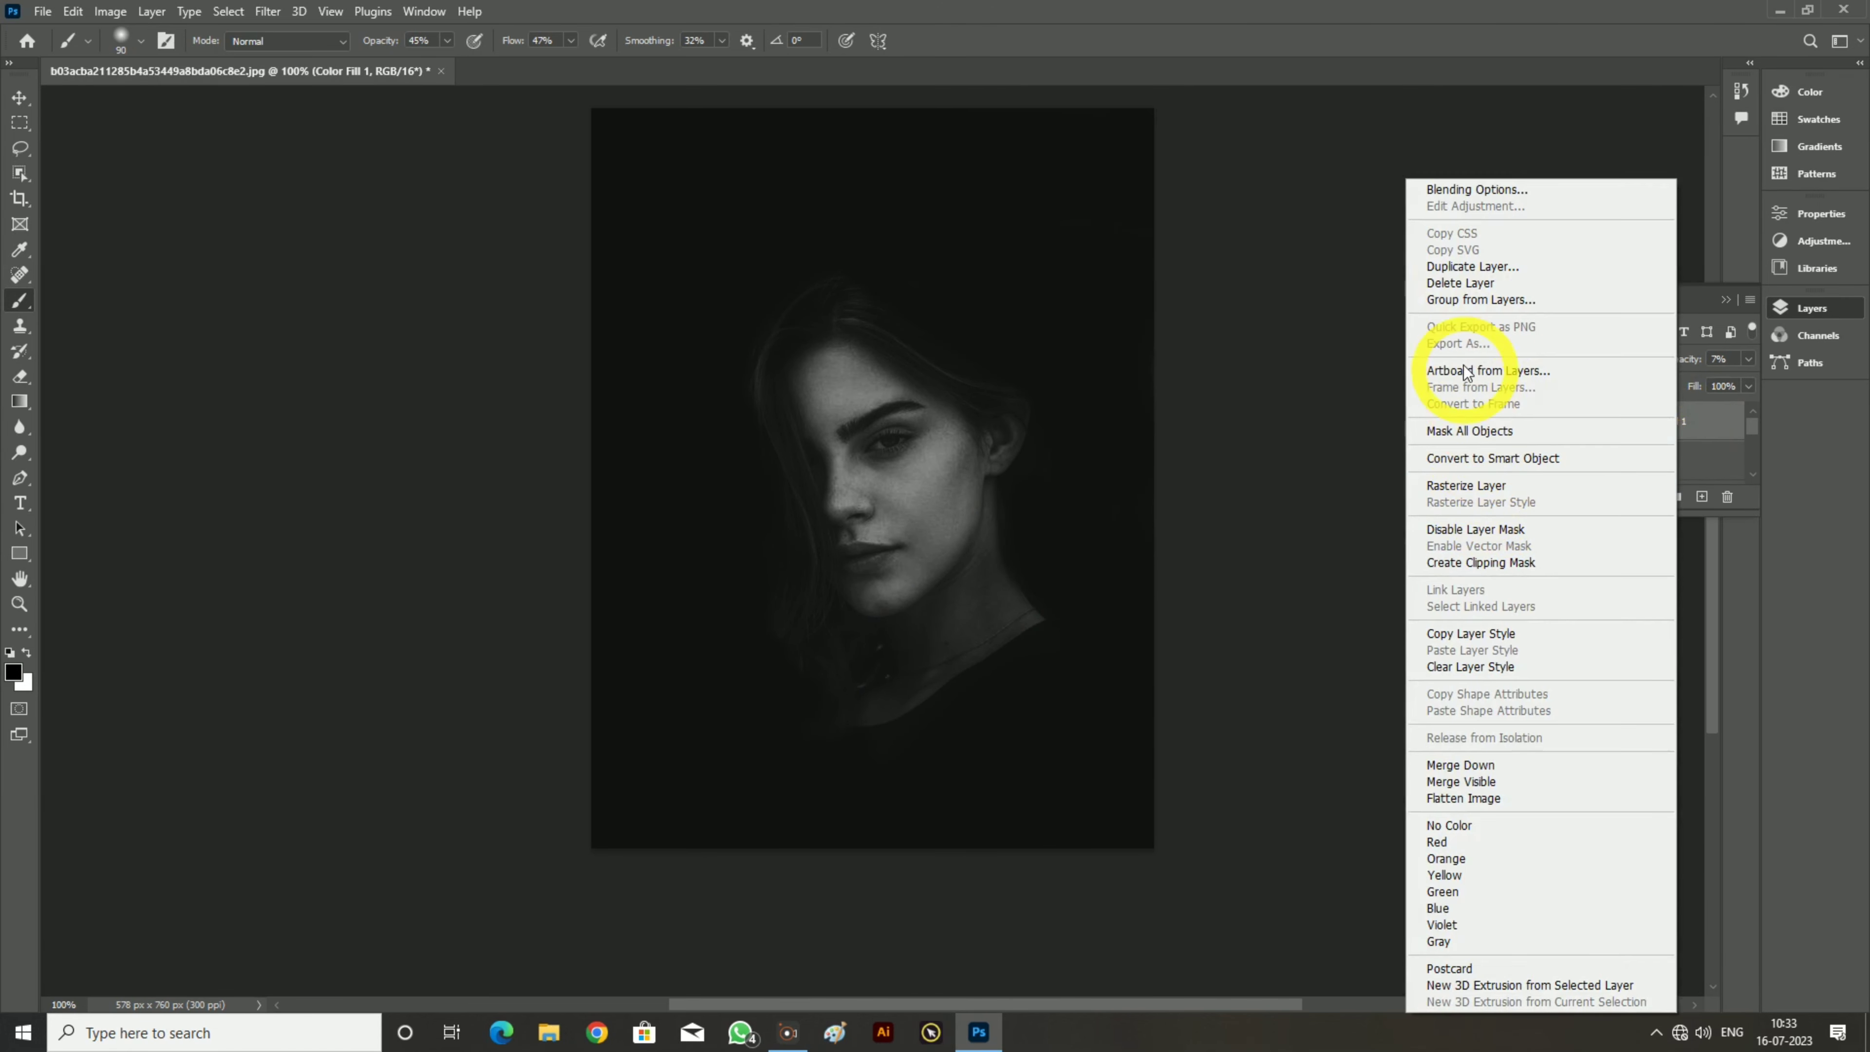
pyautogui.click(1590, 266)
pyautogui.click(1117, 322)
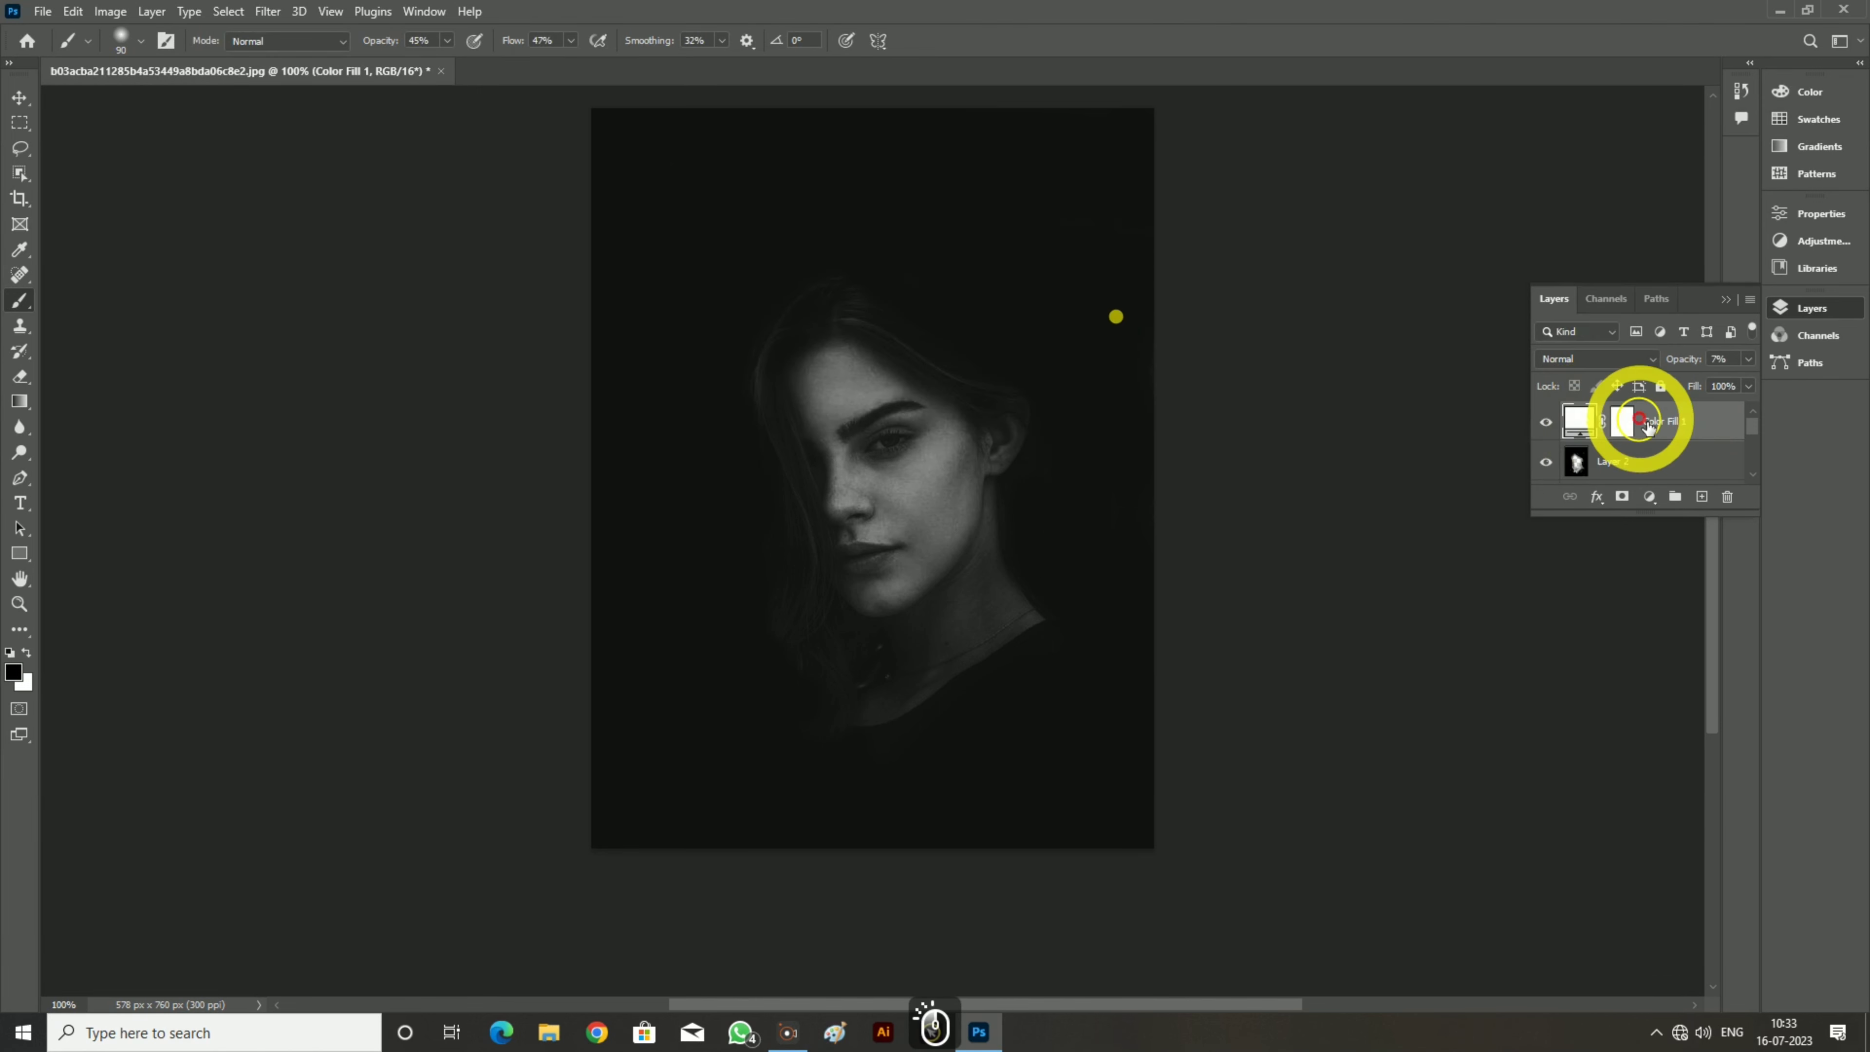
# Delete the Color Fill 1 layer above Layer 2
pyautogui.rightClick(1709, 424)
pyautogui.click(1499, 285)
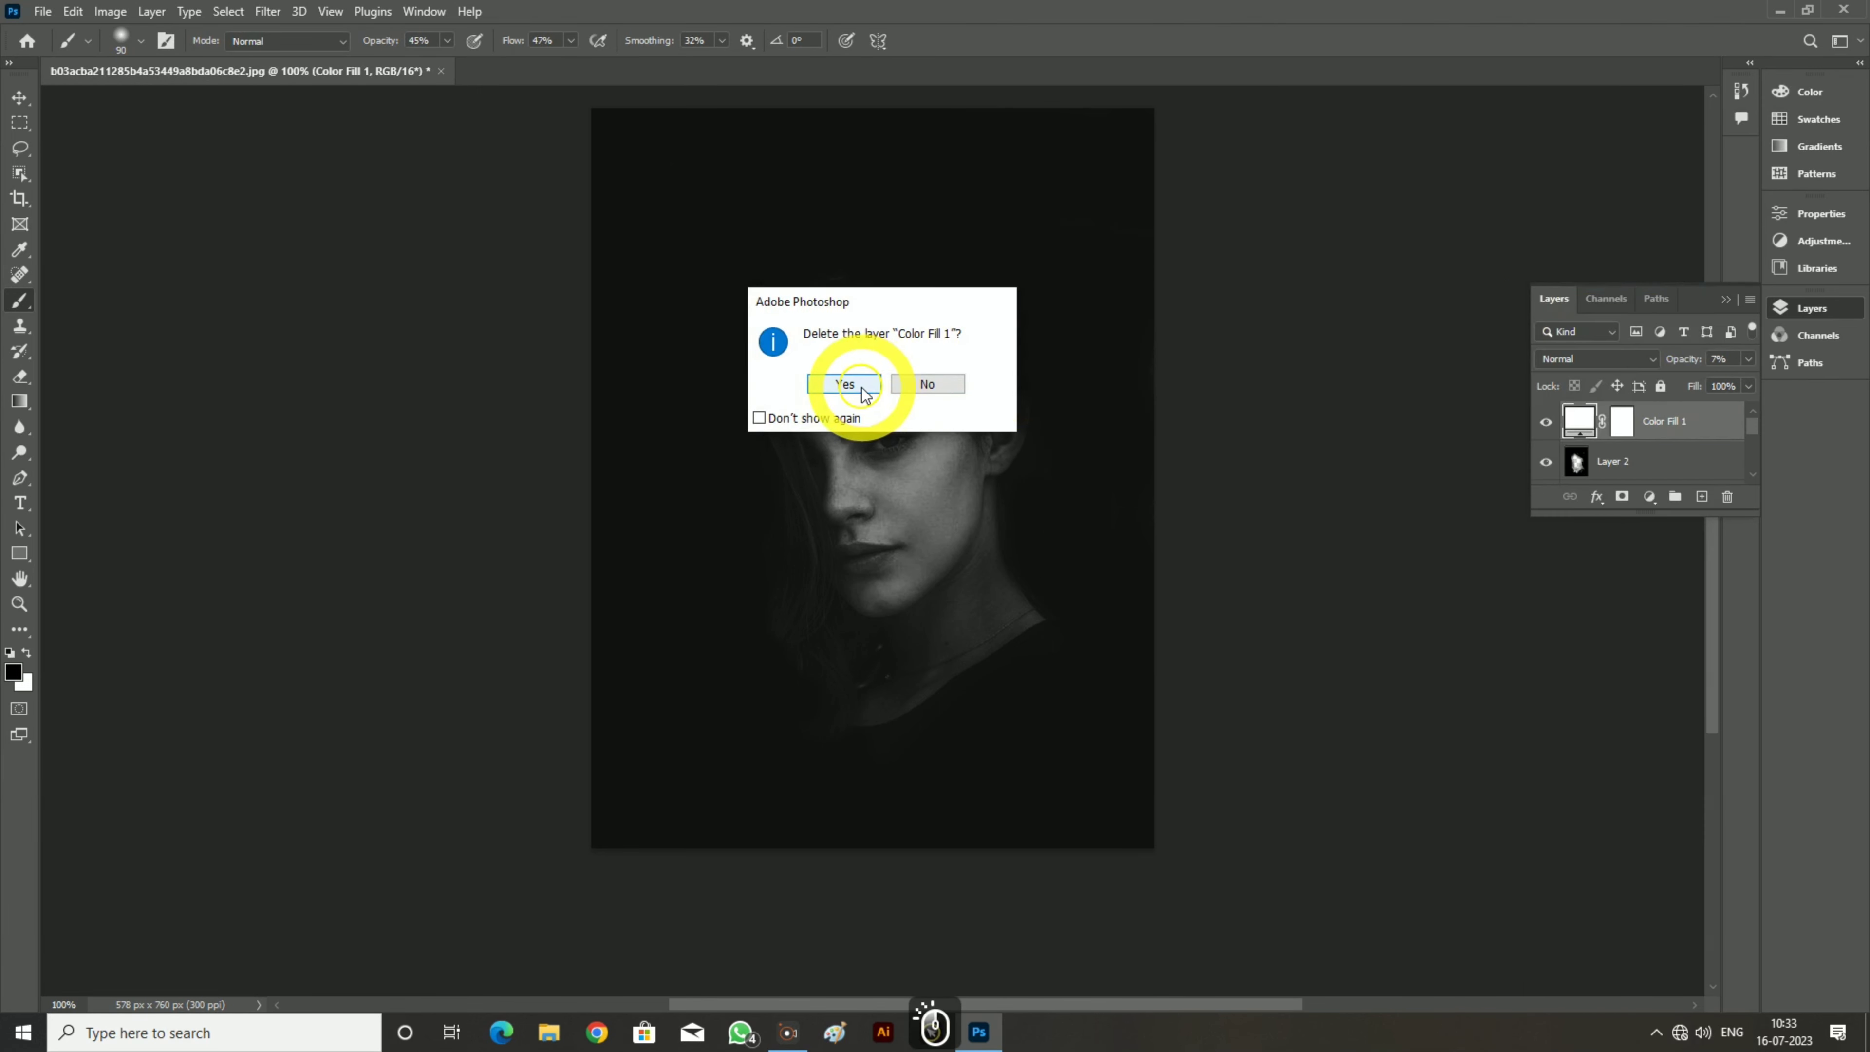
pyautogui.click(834, 384)
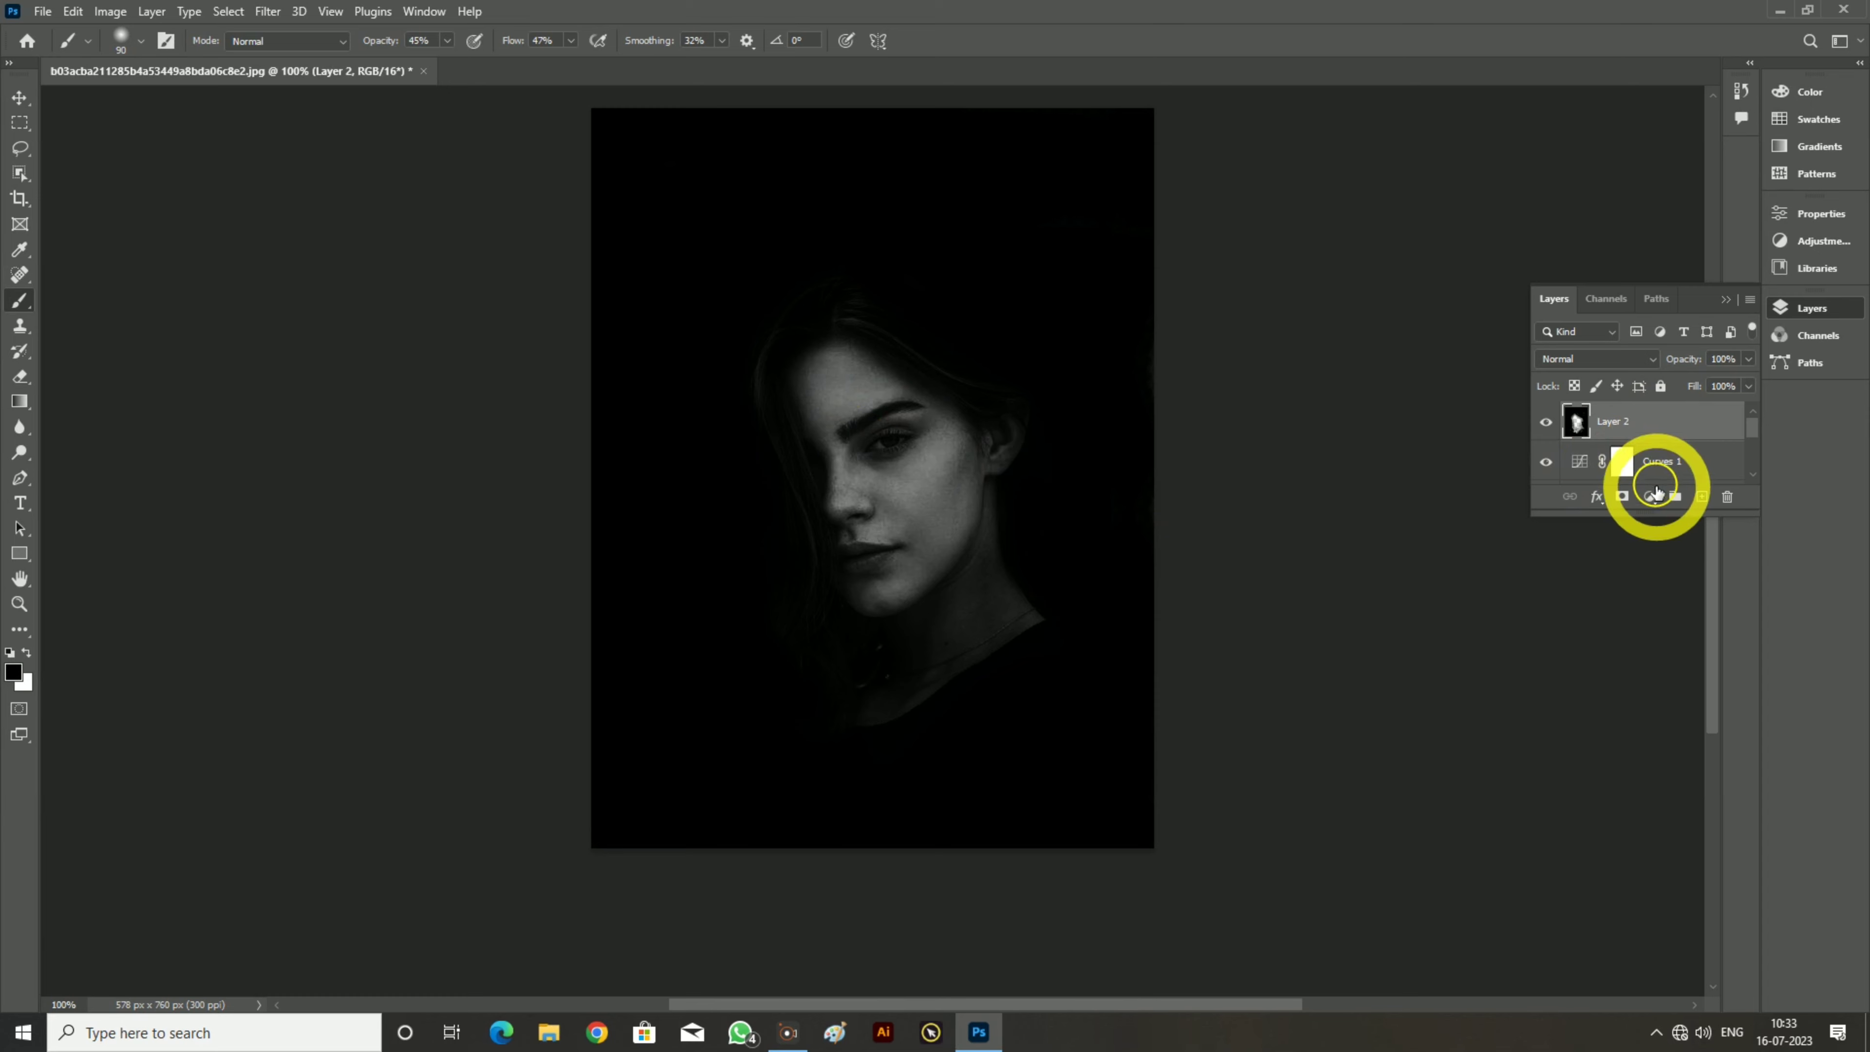
# Add a new white solid color fill layer above Layer 2 and set its opacity to 8%
pyautogui.click(1653, 426)
pyautogui.click(1651, 498)
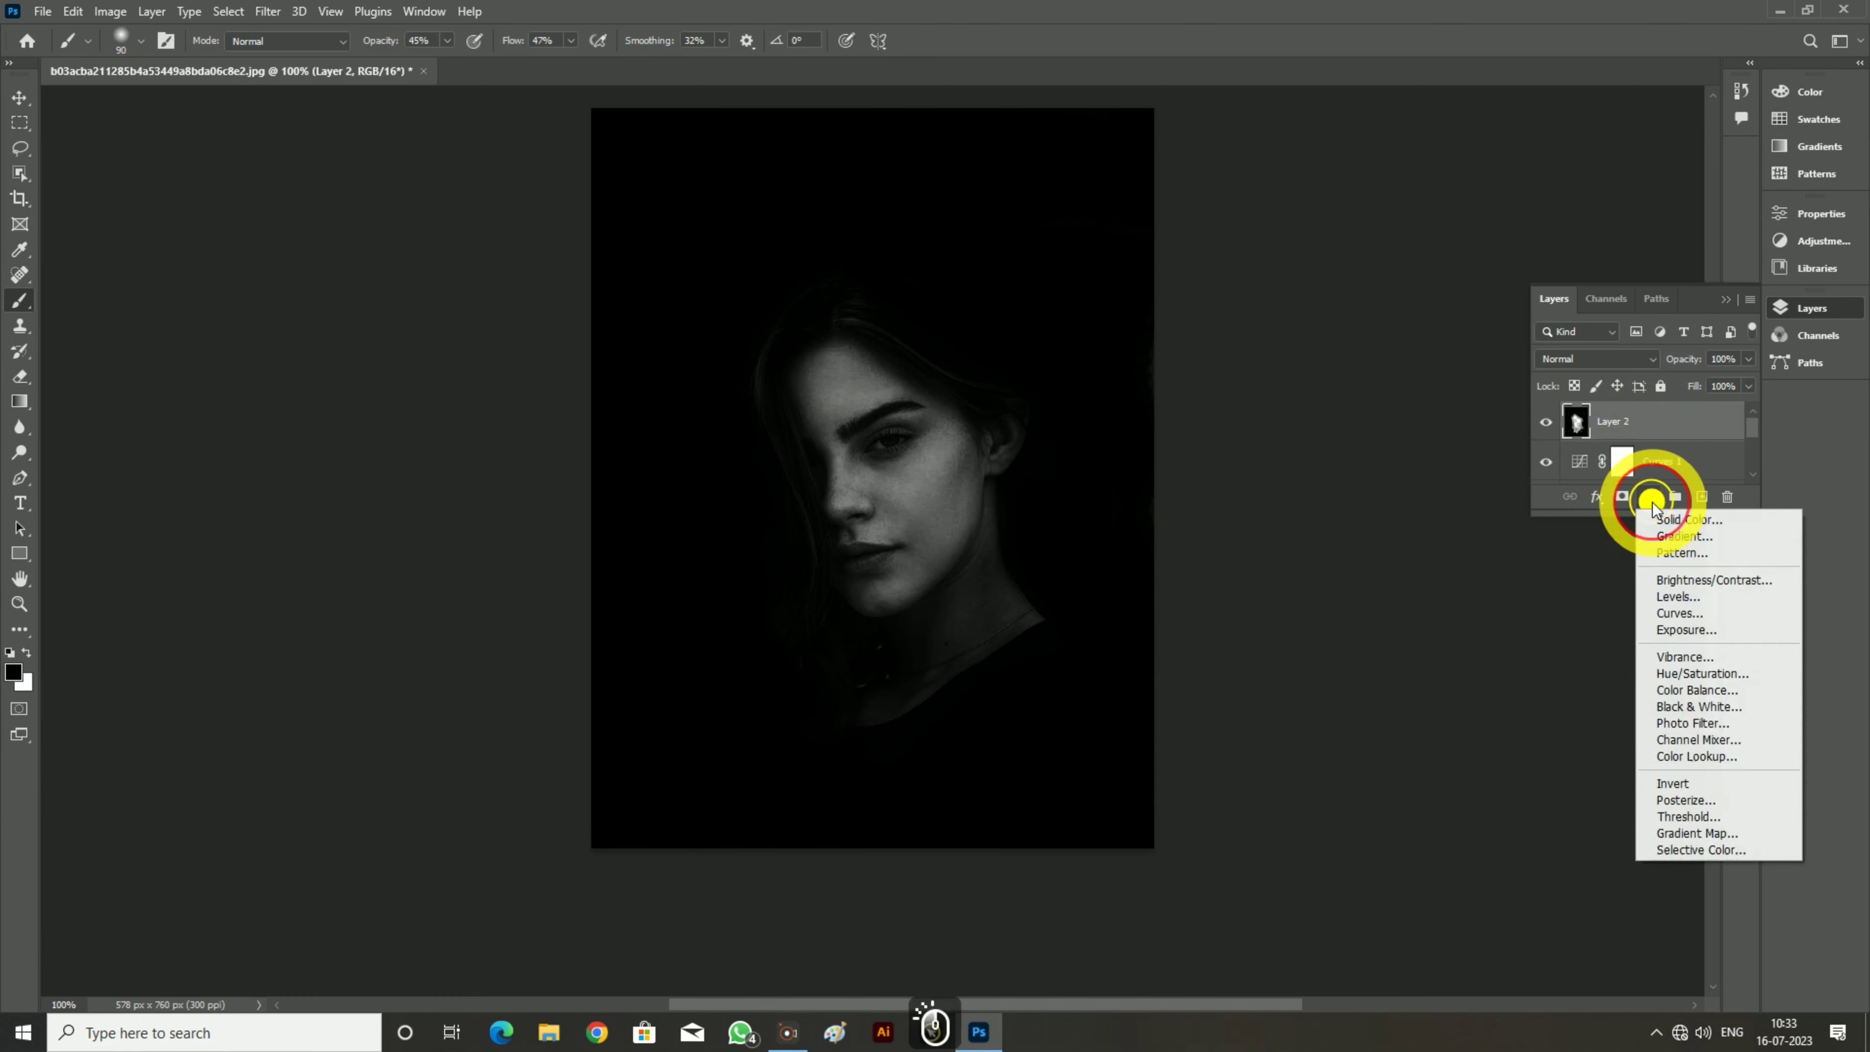
pyautogui.click(1668, 519)
pyautogui.moveTo(822, 355); pyautogui.dragTo(647, 195)
pyautogui.click(1112, 225)
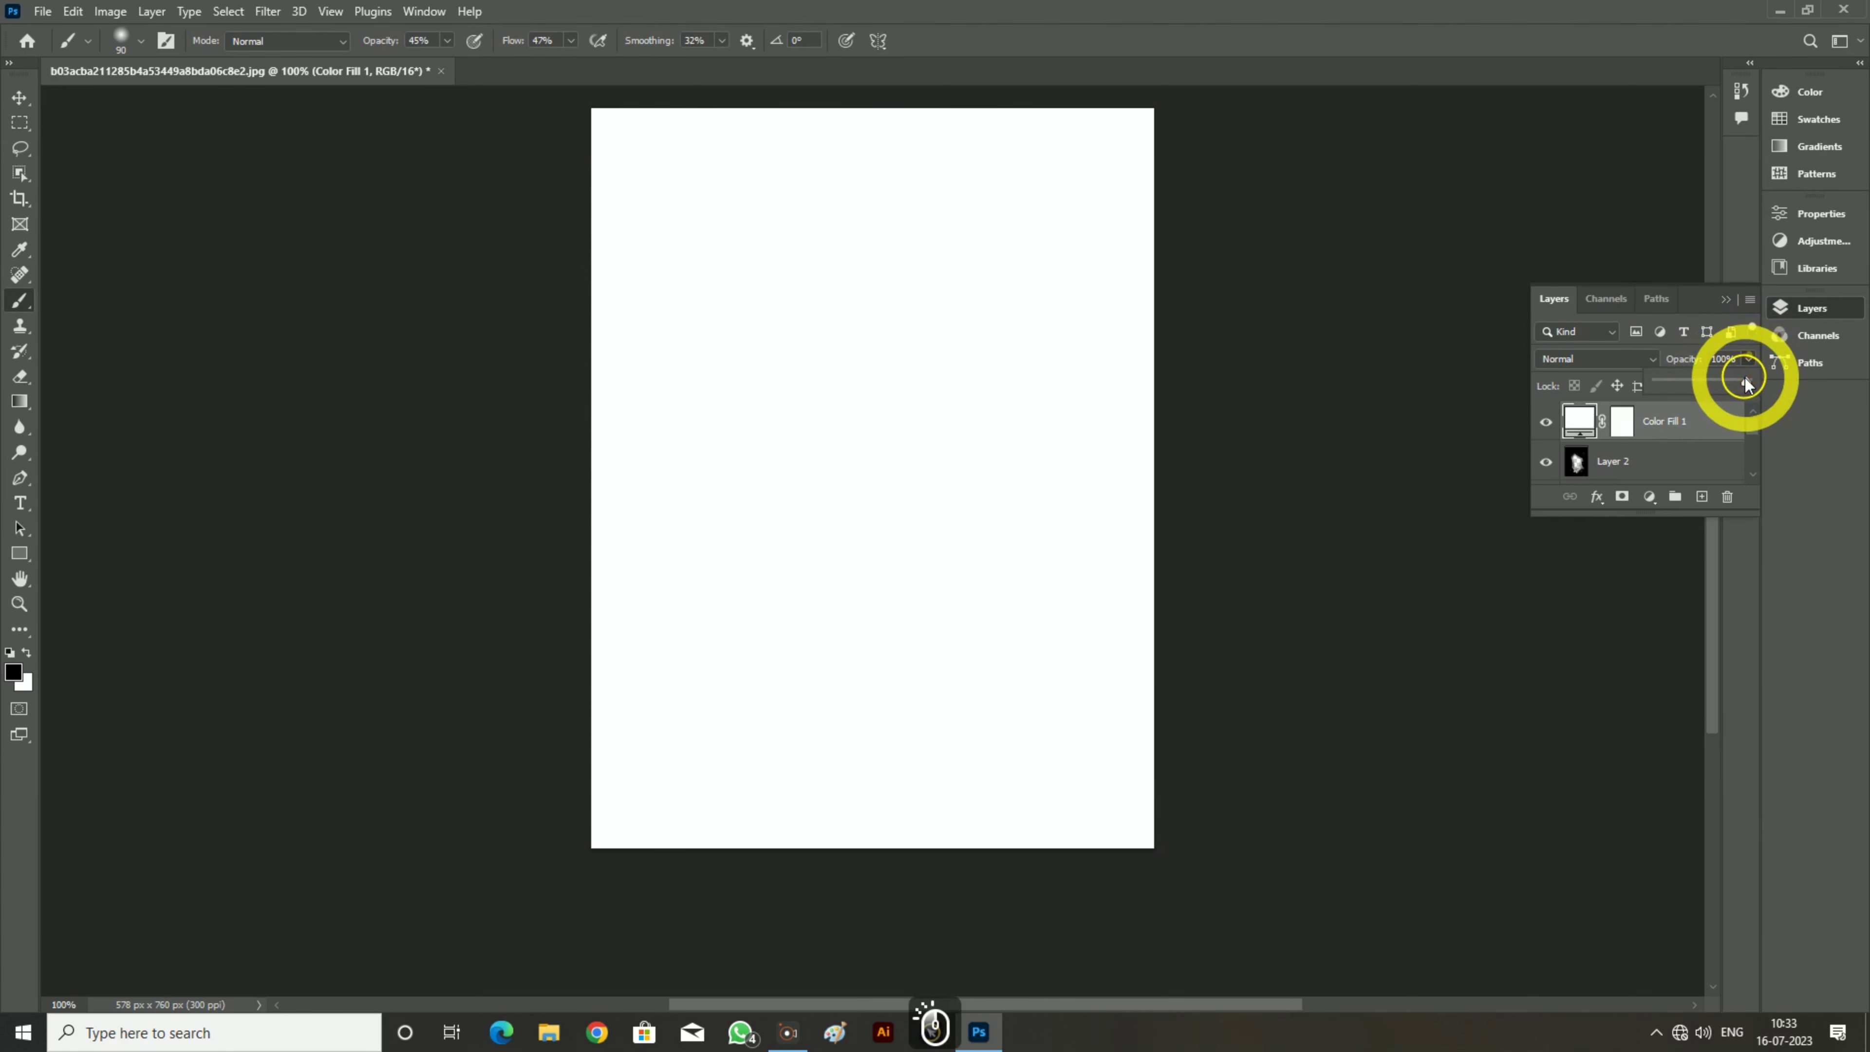
pyautogui.moveTo(1748, 383); pyautogui.dragTo(1661, 391)
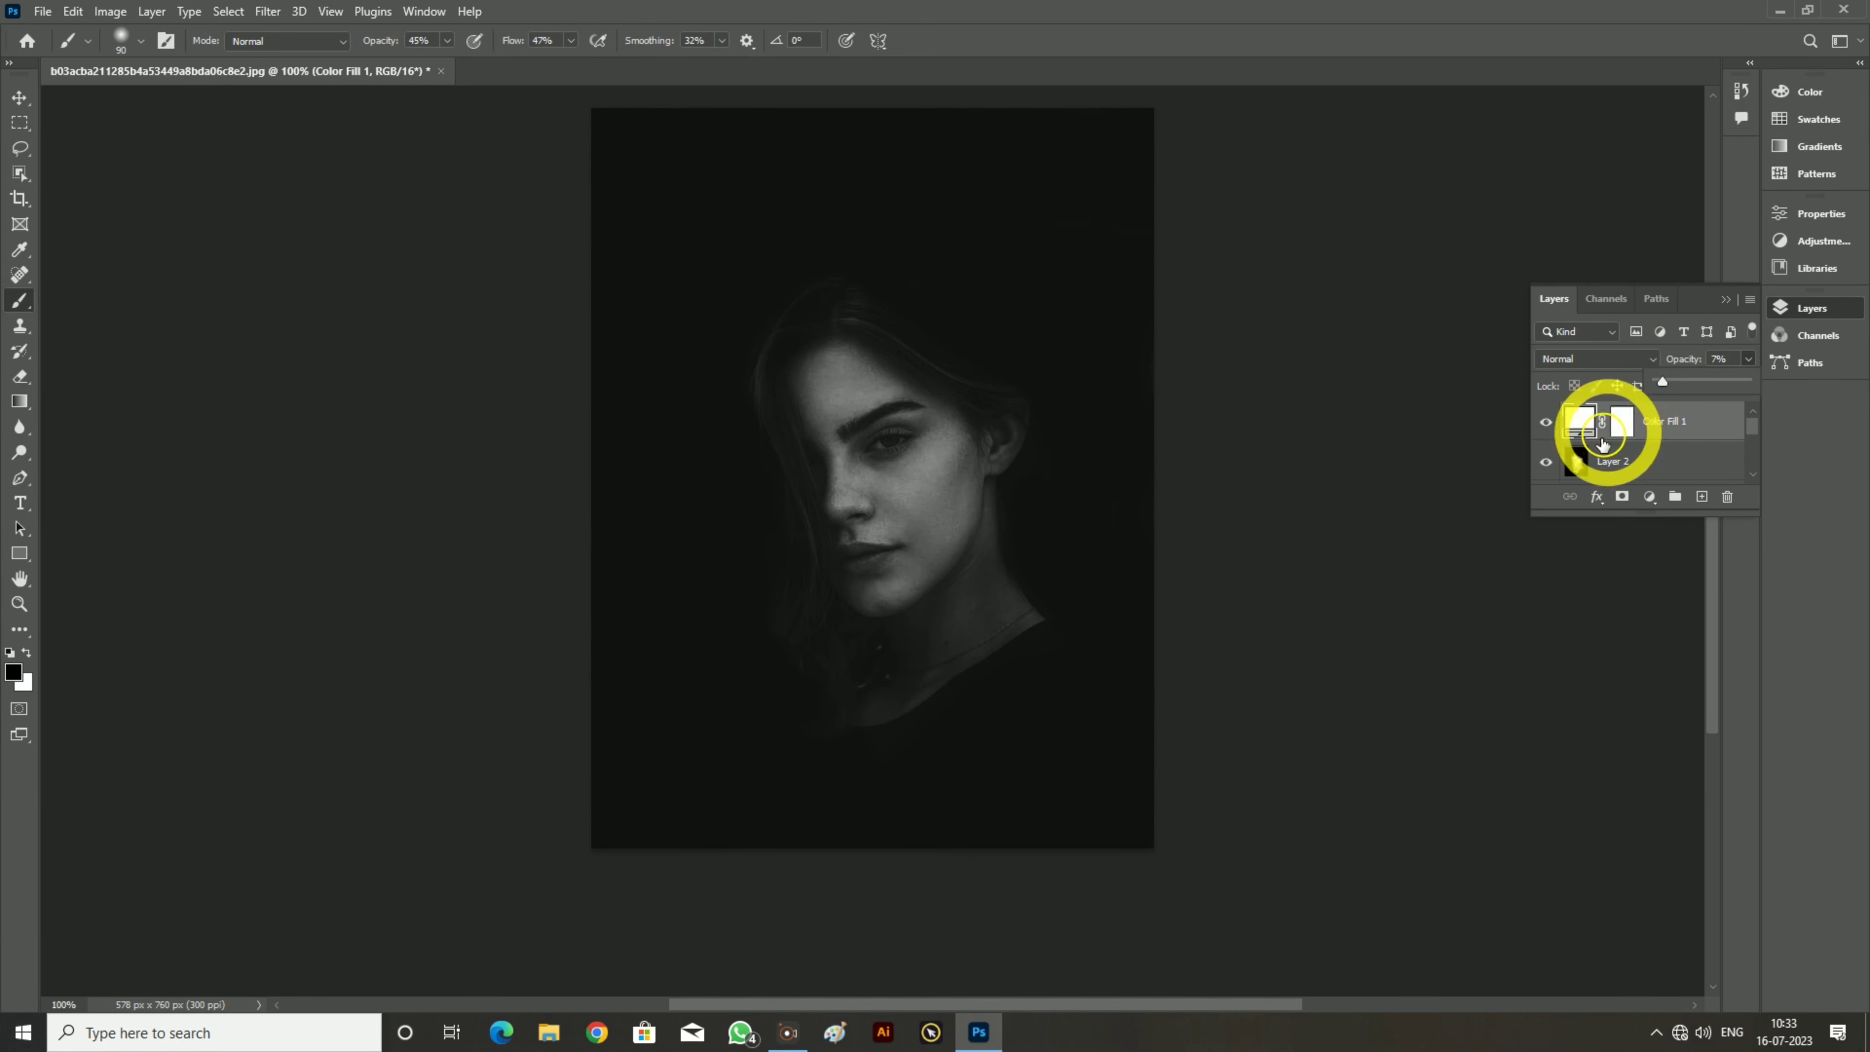
pyautogui.moveTo(1668, 390); pyautogui.dragTo(1667, 391)
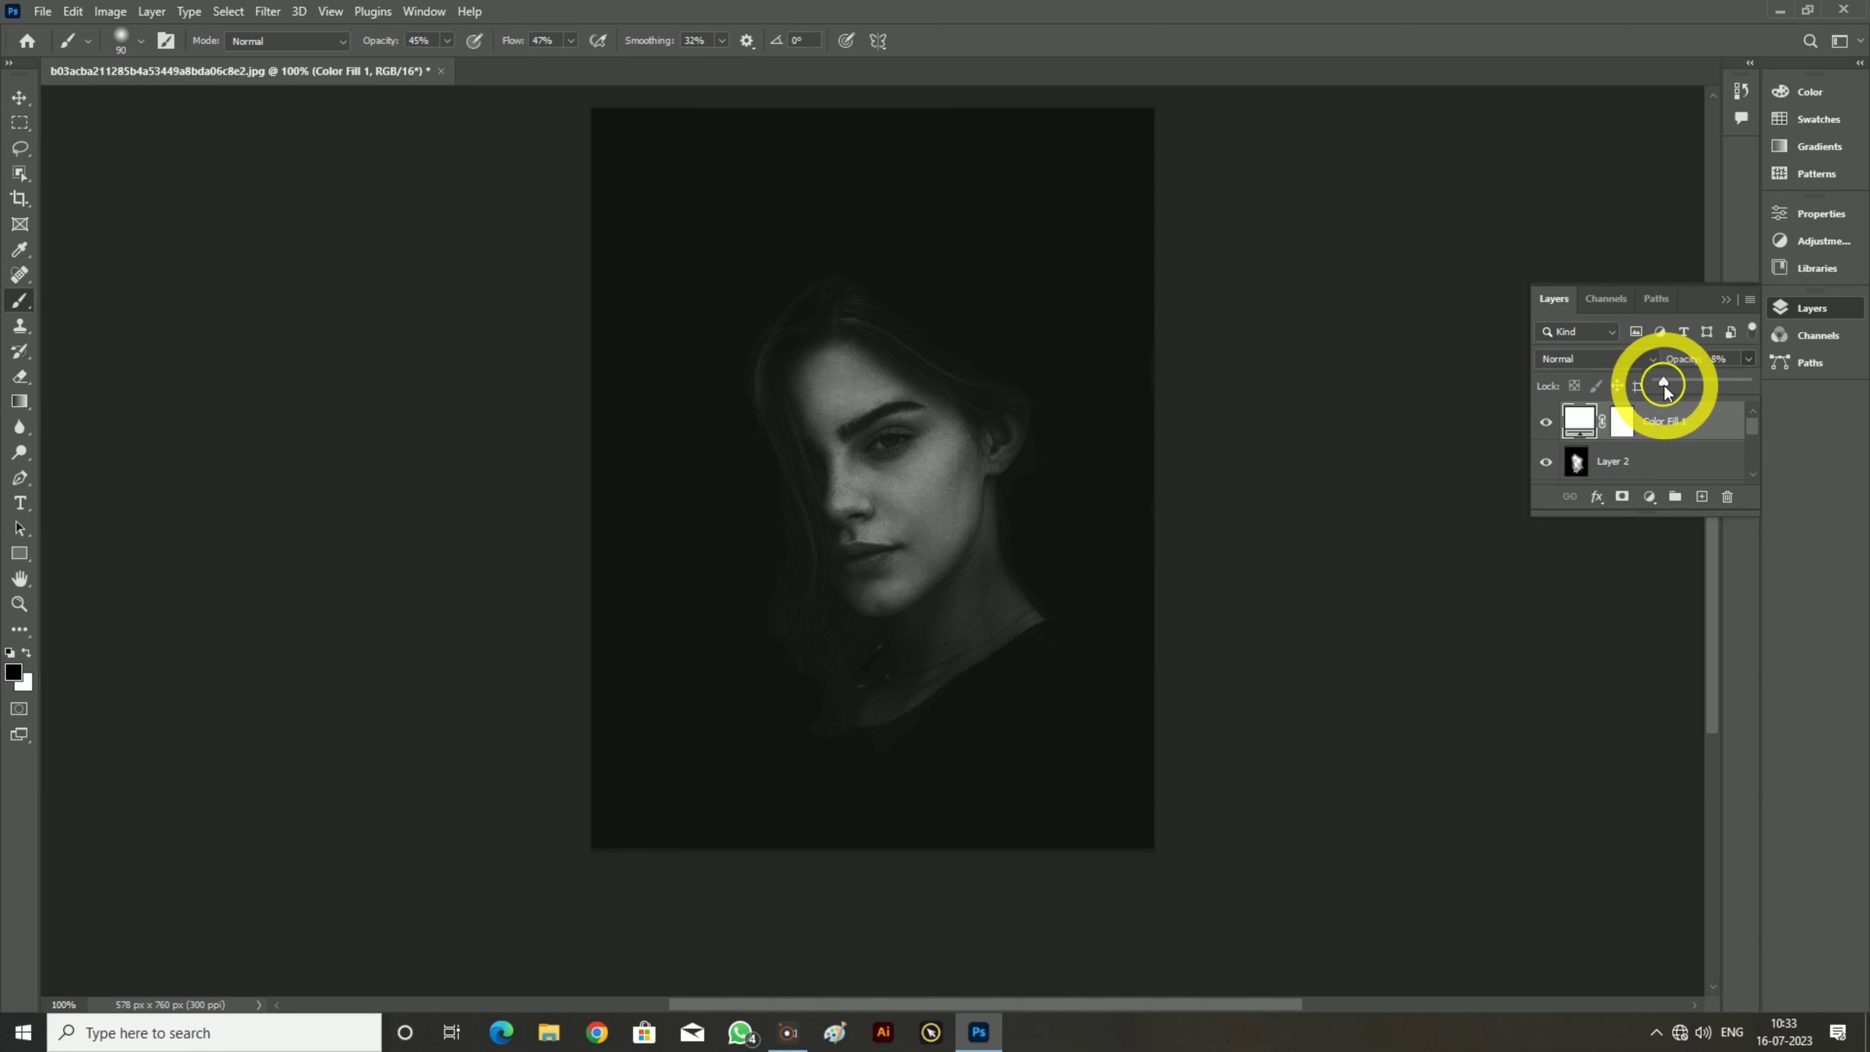
# Collapse the layer list, switch to Full Screen Mode and examine the whole portrait and its face up close
pyautogui.click(1727, 301)
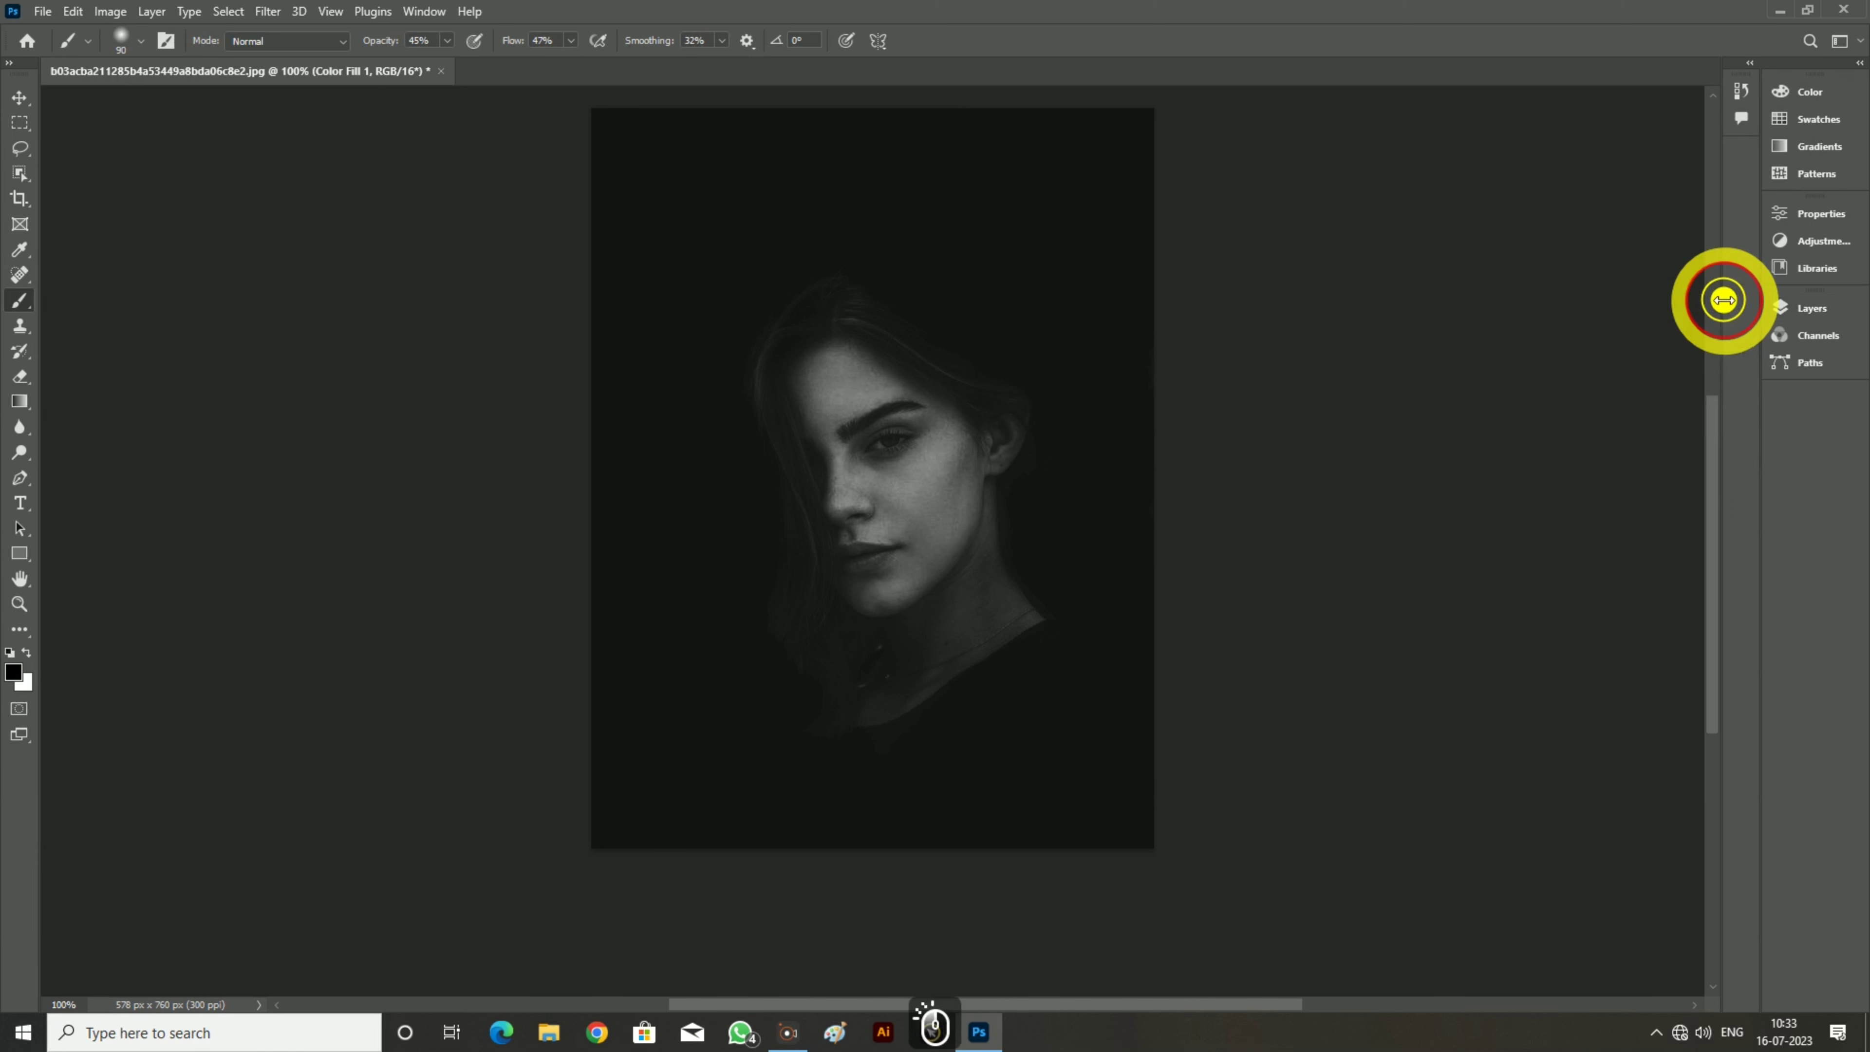
pyautogui.scroll(2, 1248, 450)
pyautogui.press('alt')
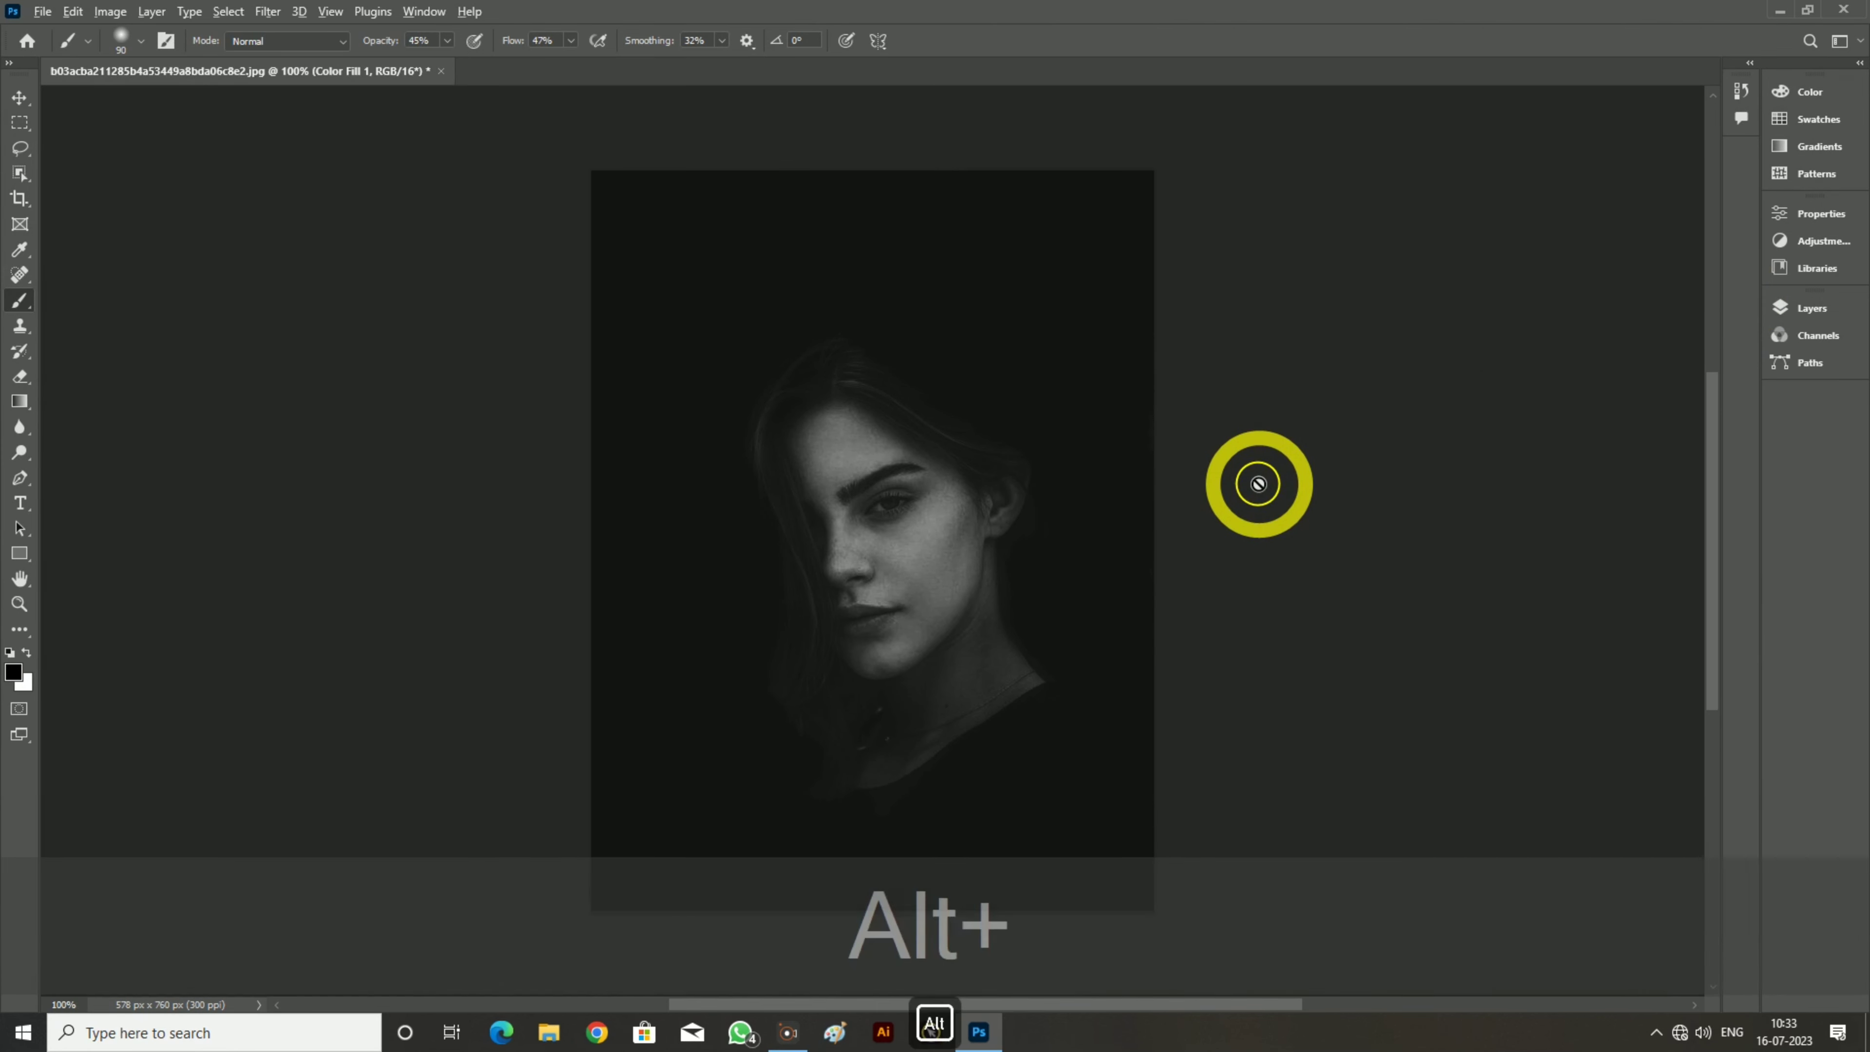
pyautogui.scroll(2, 989, 554)
pyautogui.scroll(3, 988, 554)
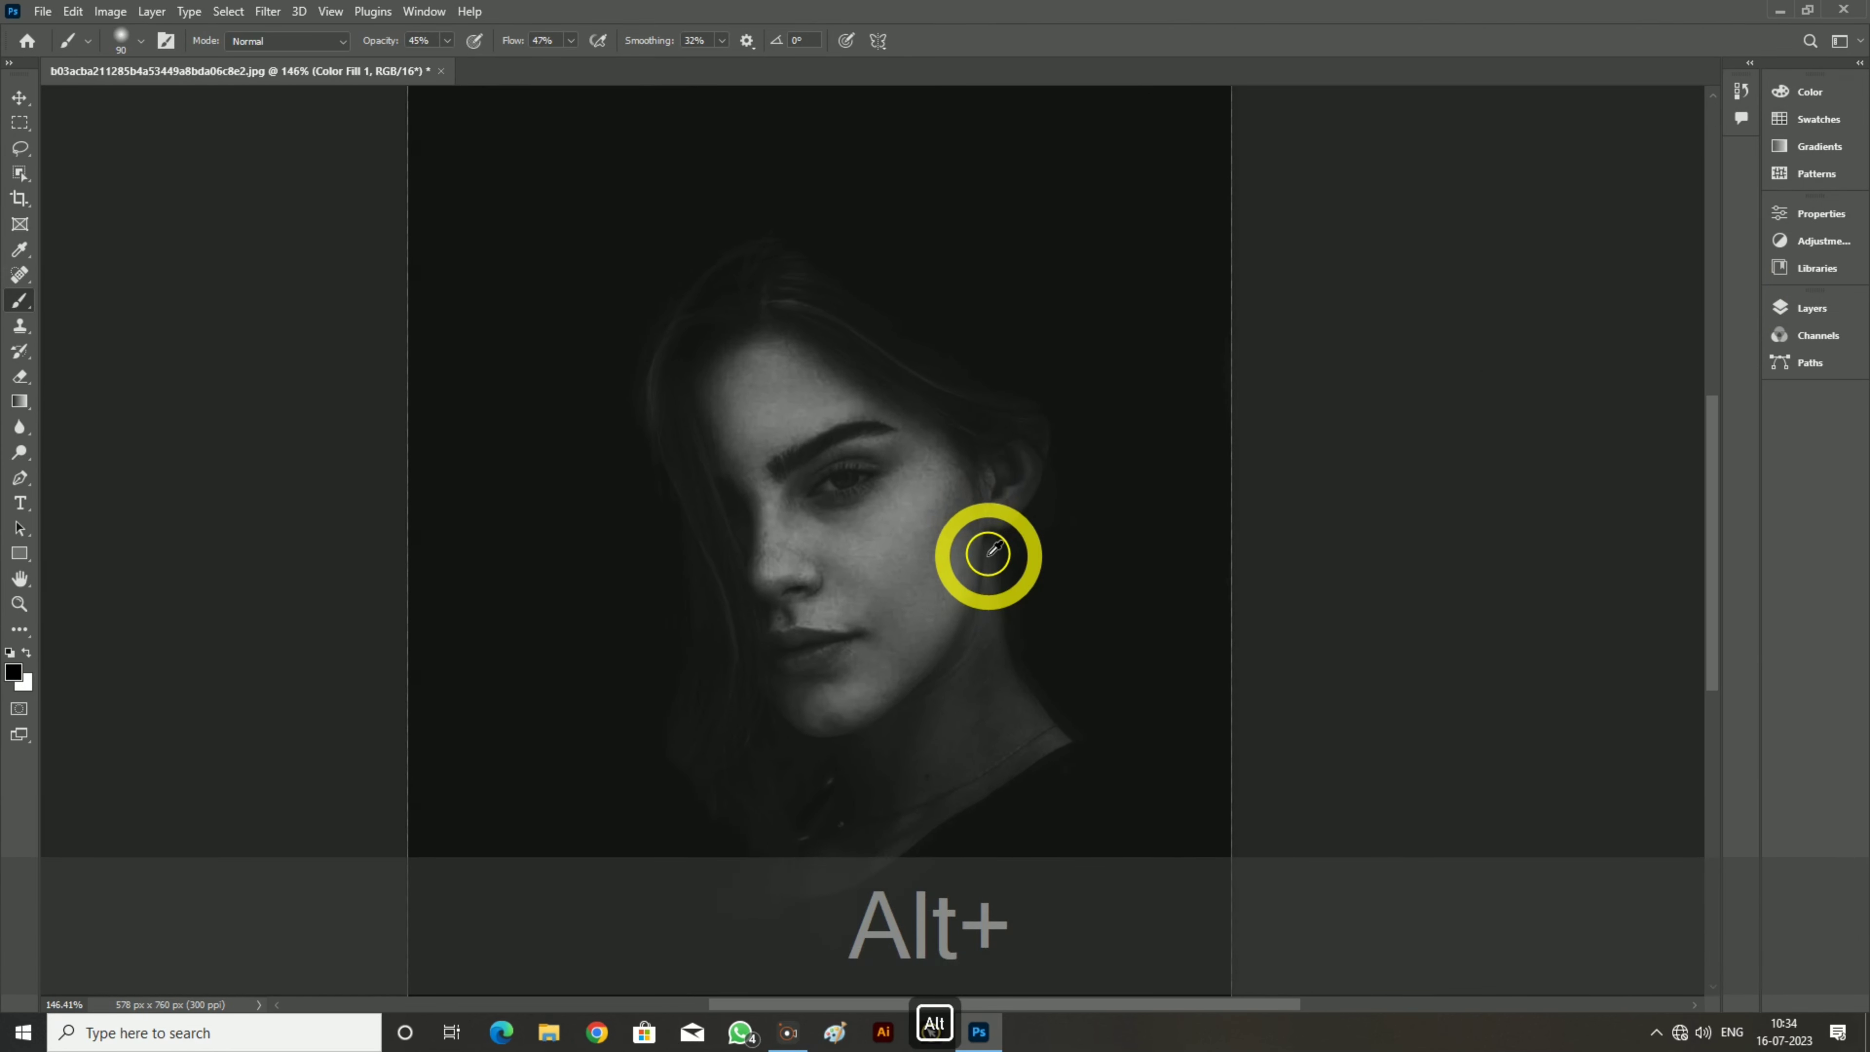
pyautogui.scroll(-3, 989, 554)
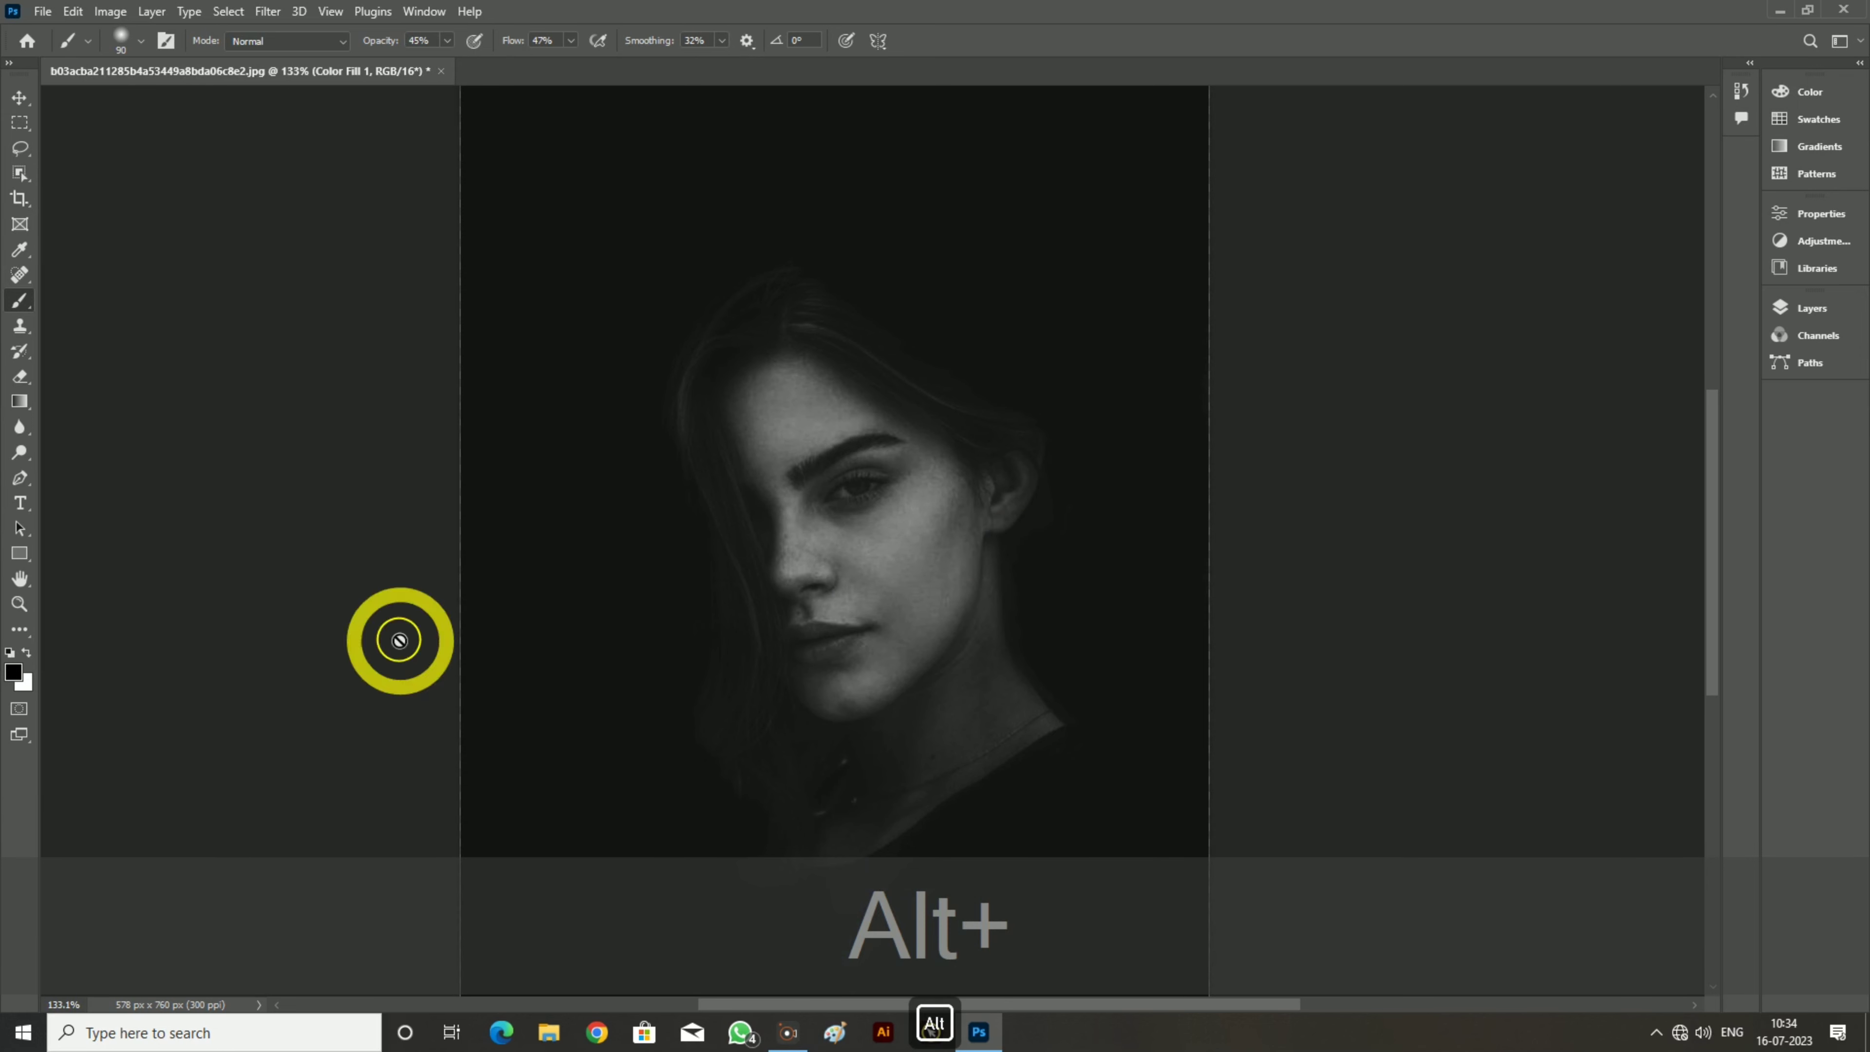
pyautogui.moveTo(23, 740); pyautogui.dragTo(124, 785)
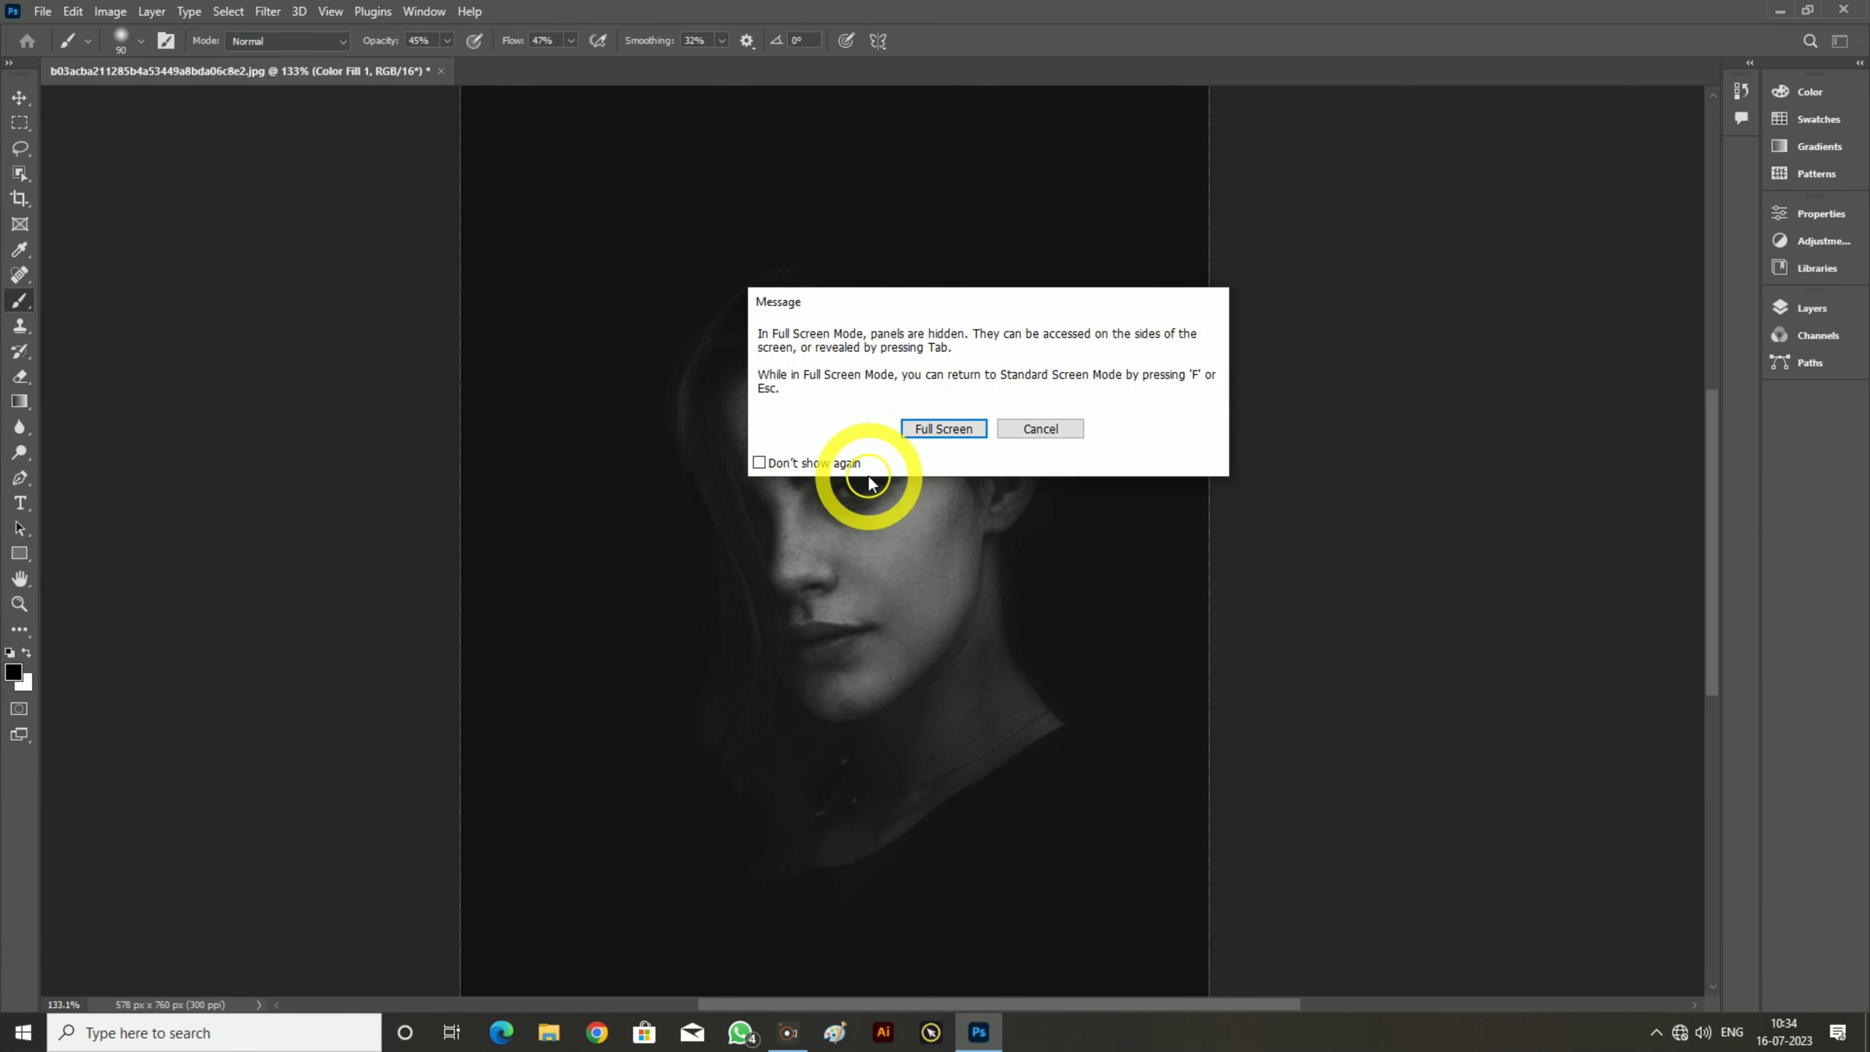
pyautogui.click(964, 426)
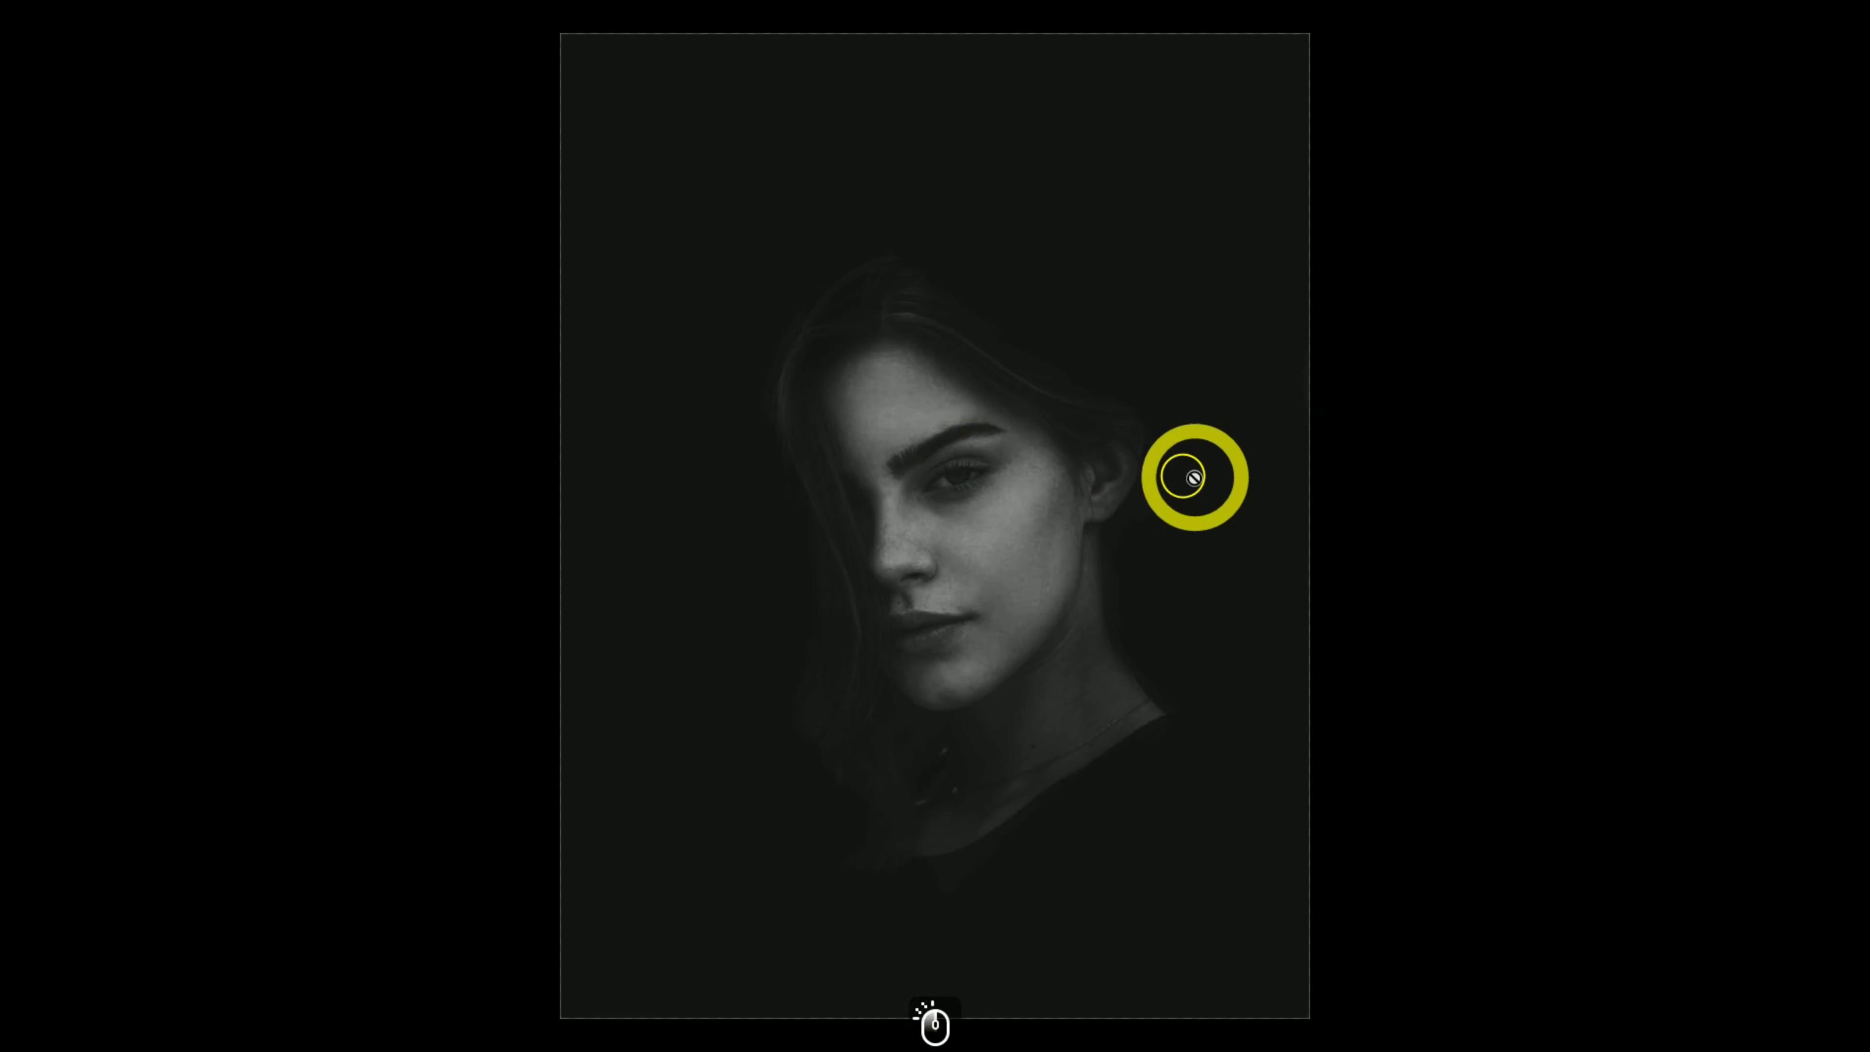
pyautogui.scroll(3, 1212, 525)
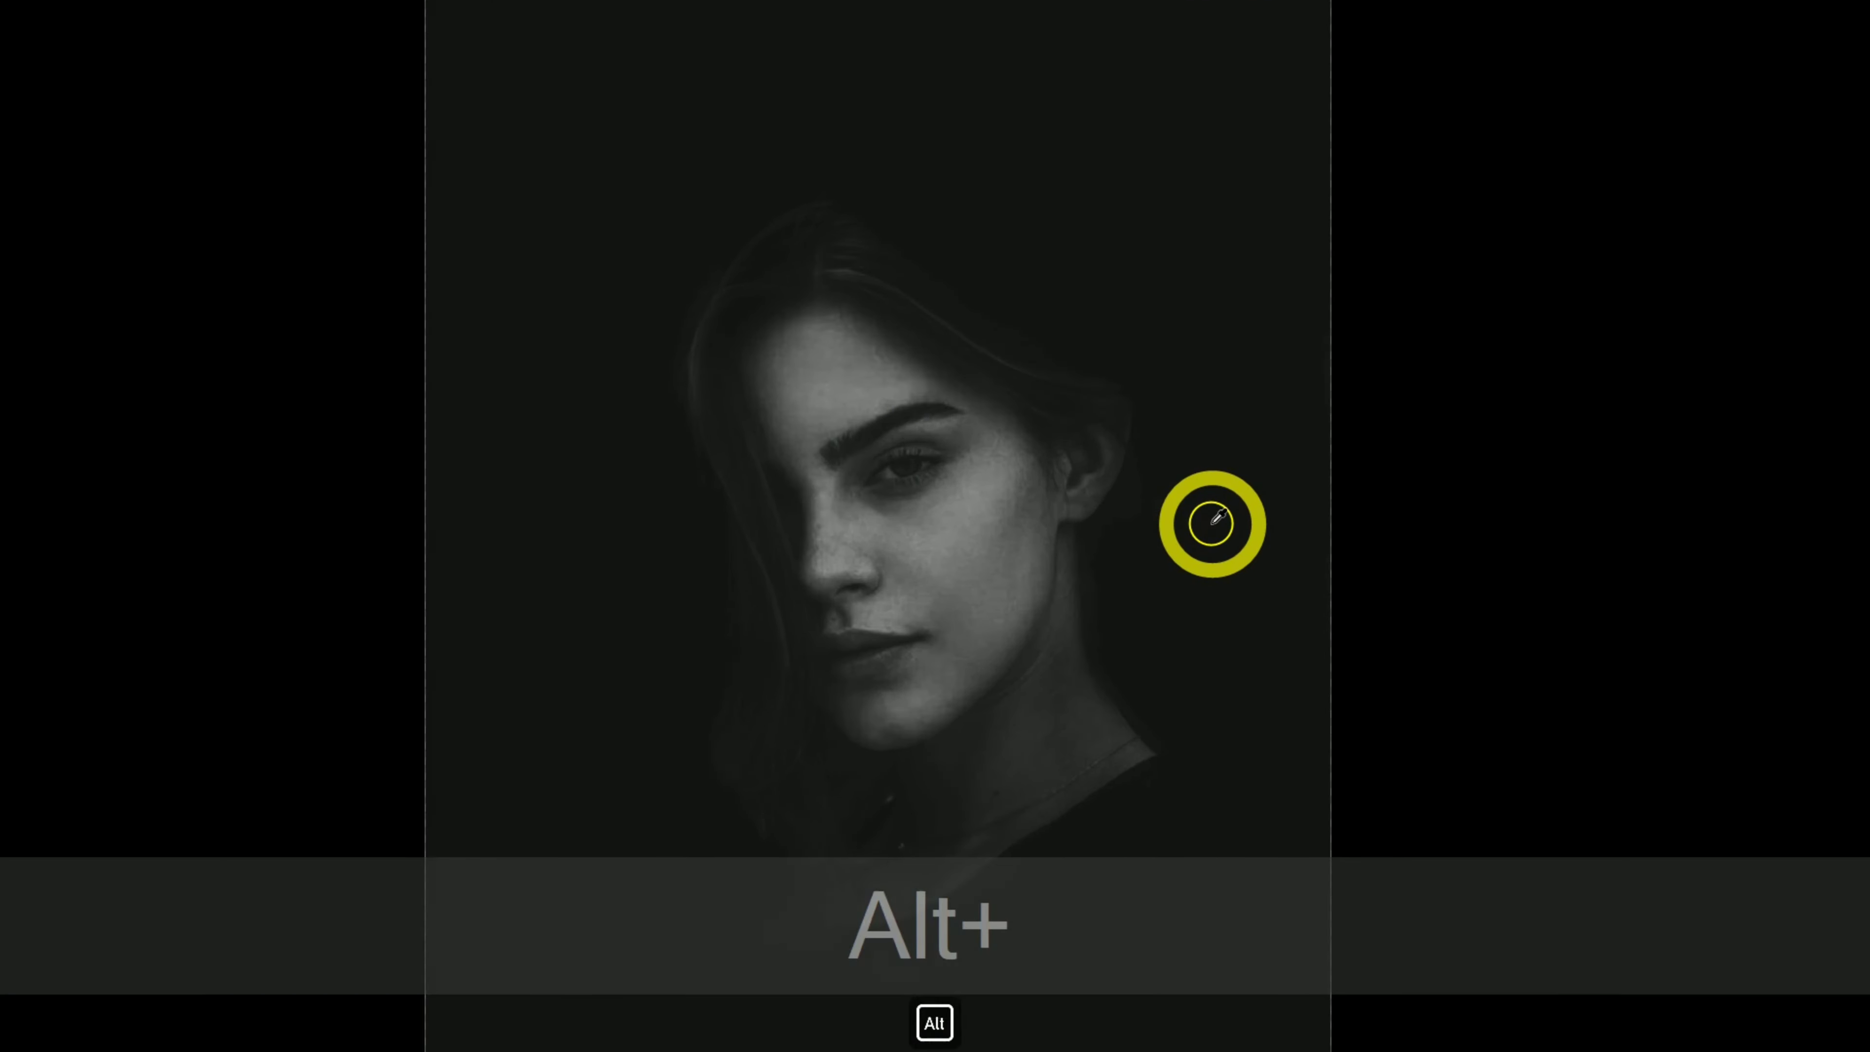
pyautogui.scroll(-4, 1211, 526)
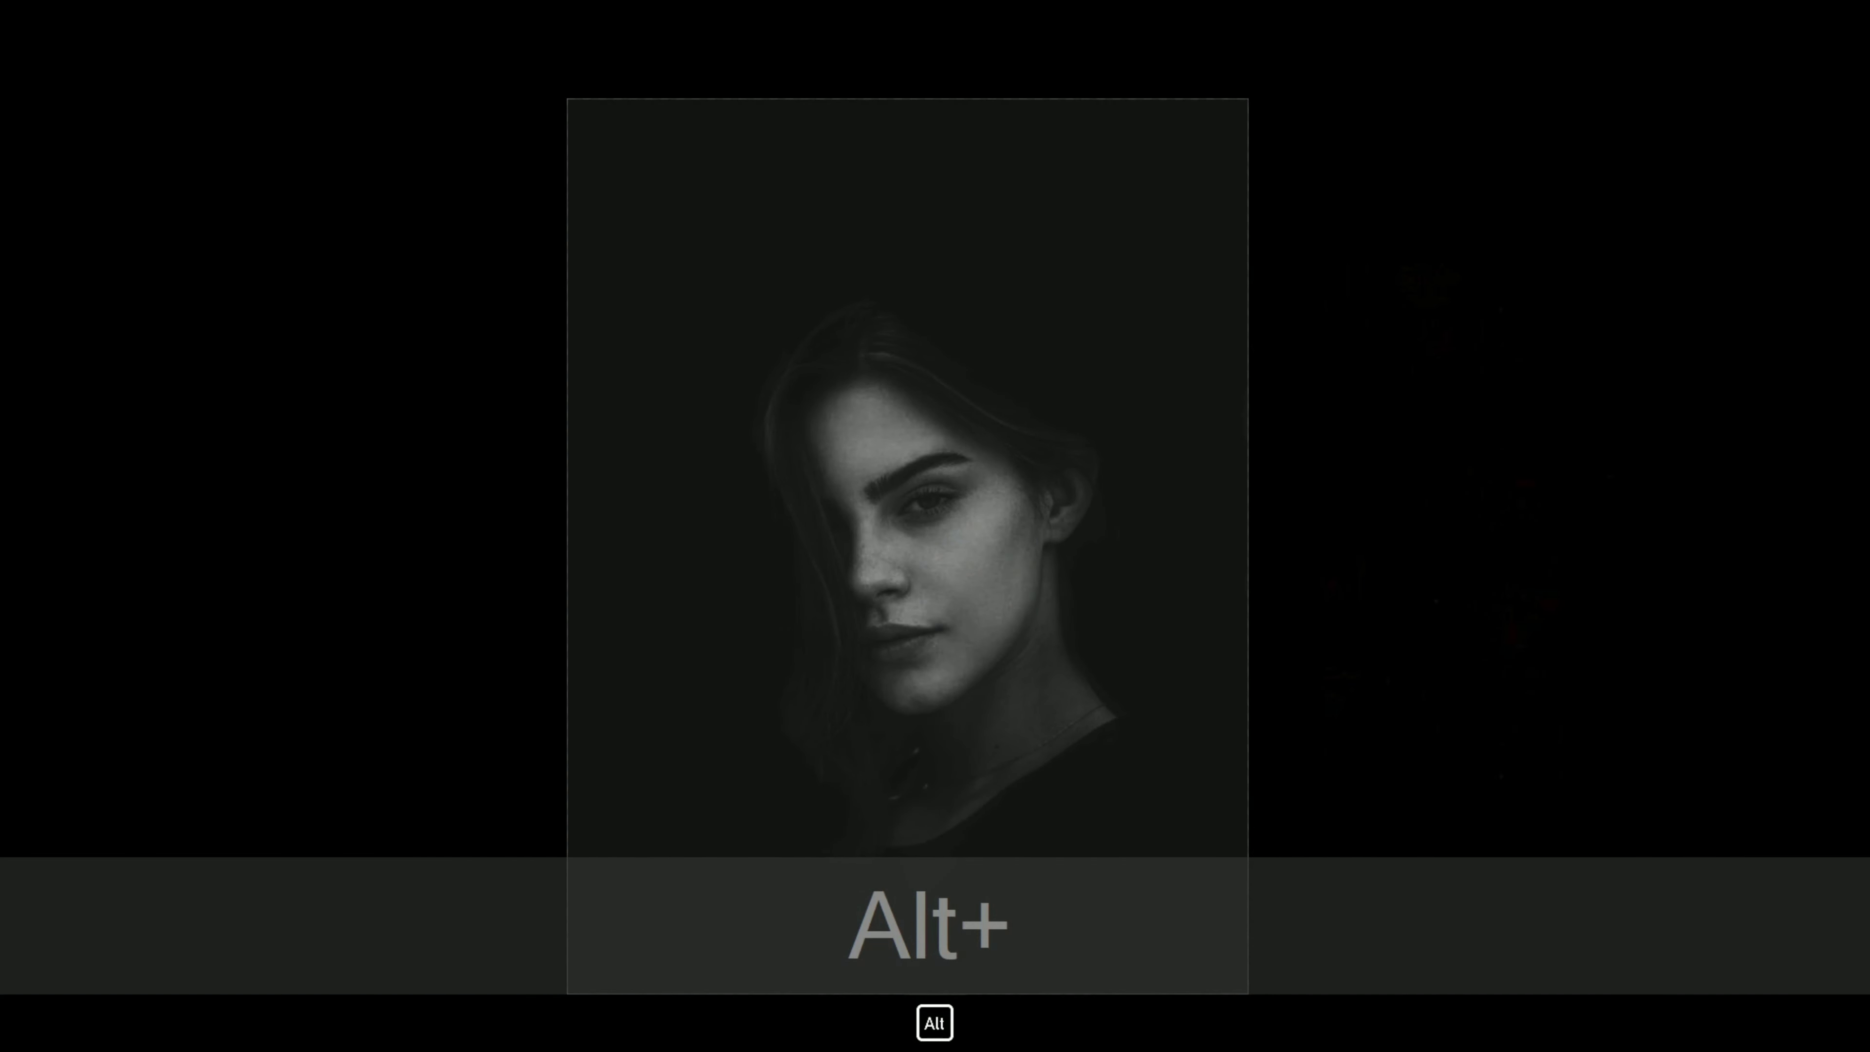